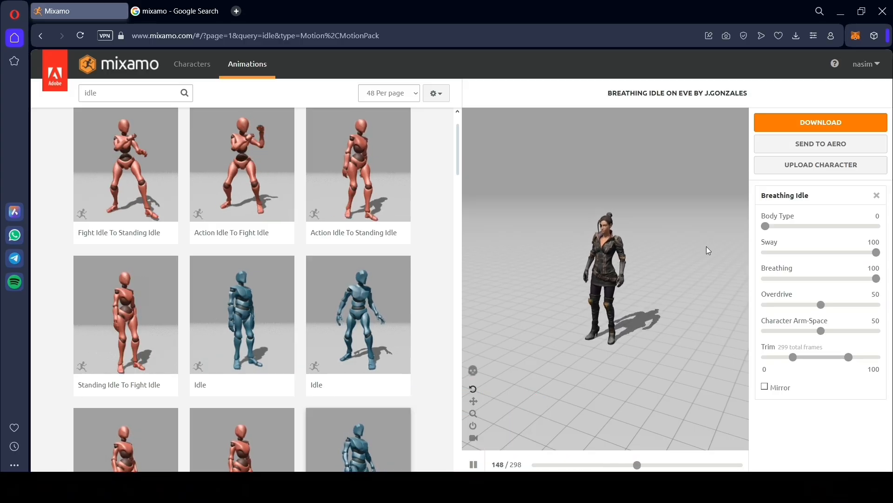
Clear the "idle" search, browse the full character library, and return to the animation library
click(200, 69)
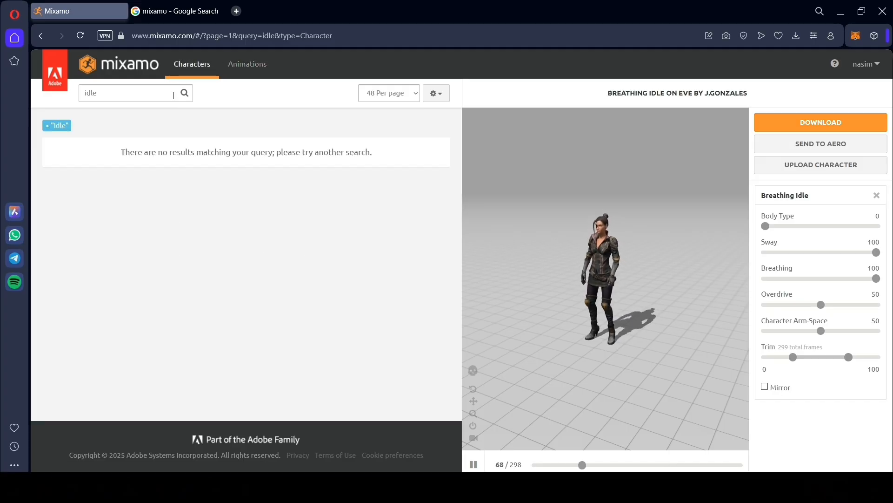
key(BackSpace)
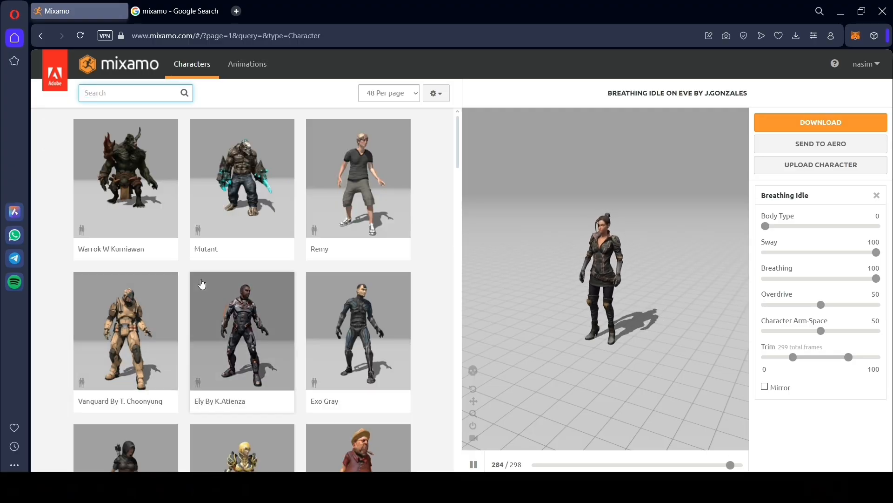
scroll(207, 283, down, 5)
scroll(209, 282, down, 20)
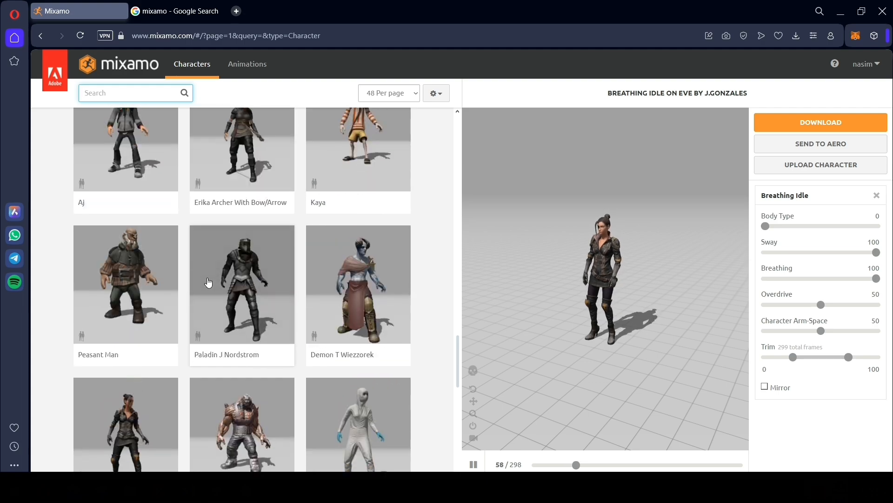
scroll(208, 281, down, 3)
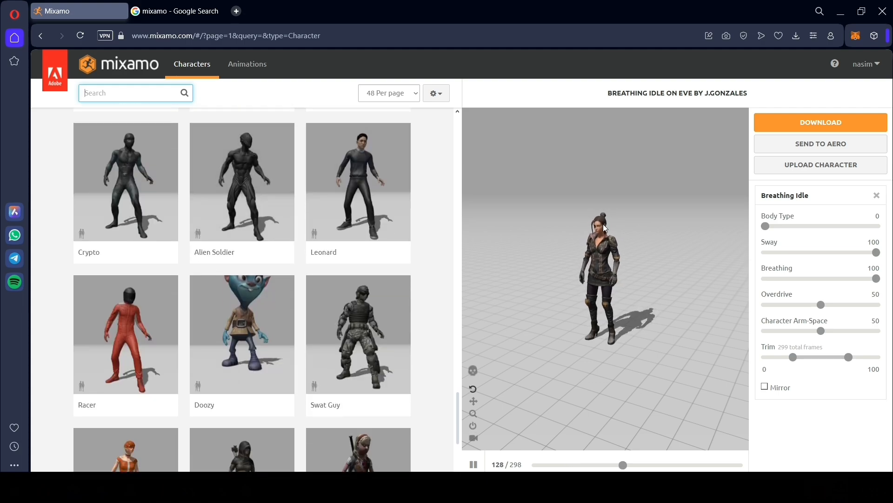
scroll(316, 335, down, 4)
scroll(316, 335, up, 12)
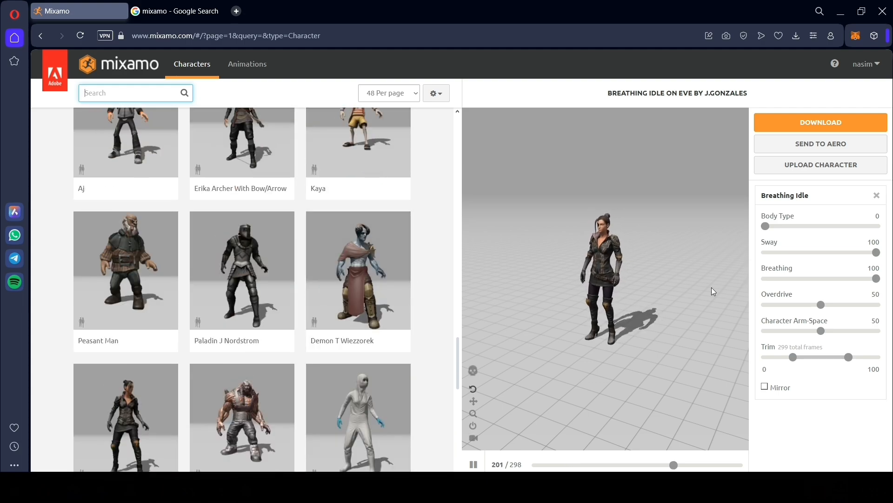
click(249, 64)
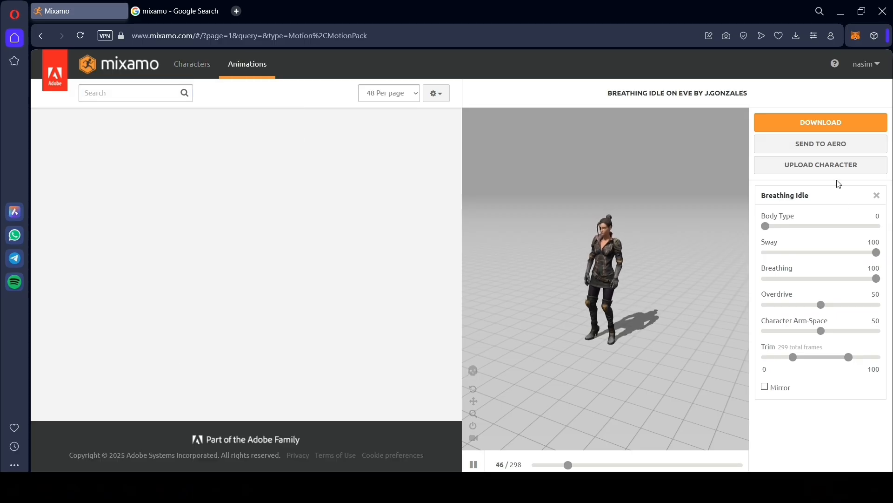
Try the With Skin and Without Skin options in the Breathing Idle download settings, closing them without downloading
click(822, 122)
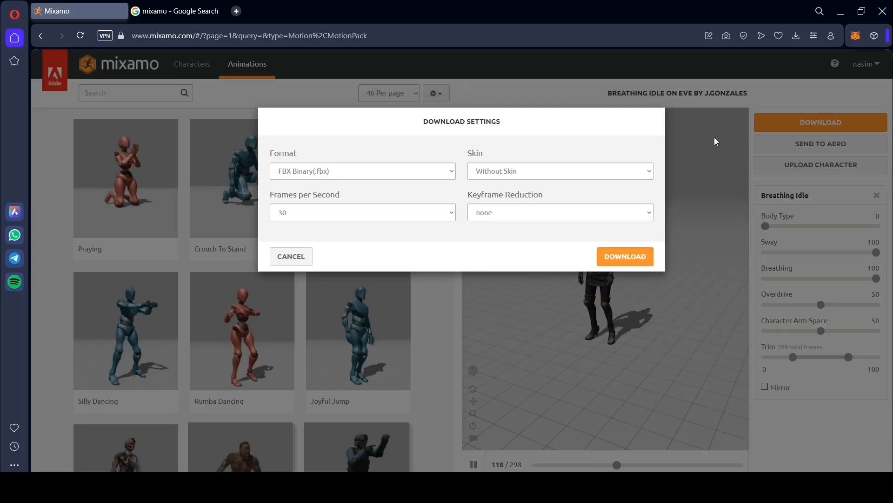
click(645, 172)
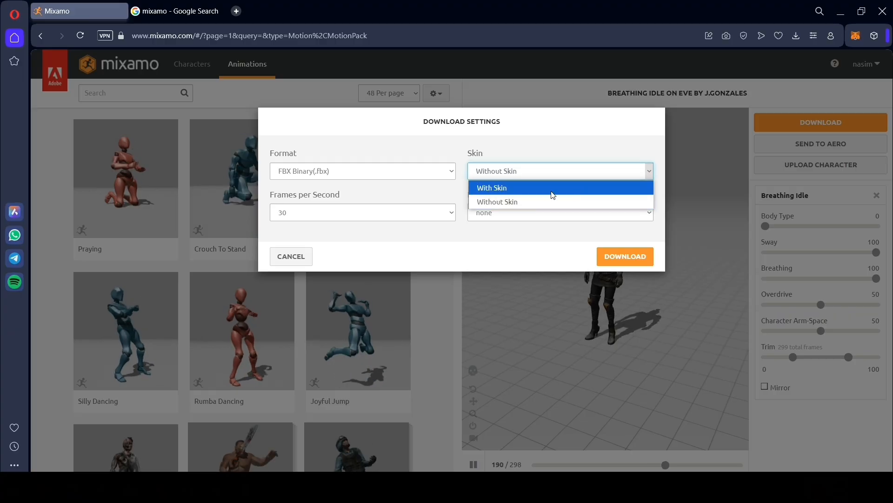
click(605, 190)
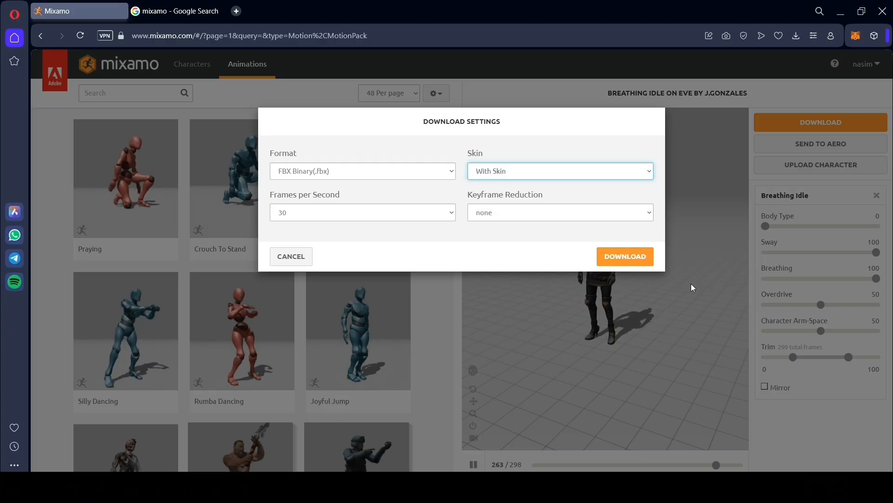
click(650, 176)
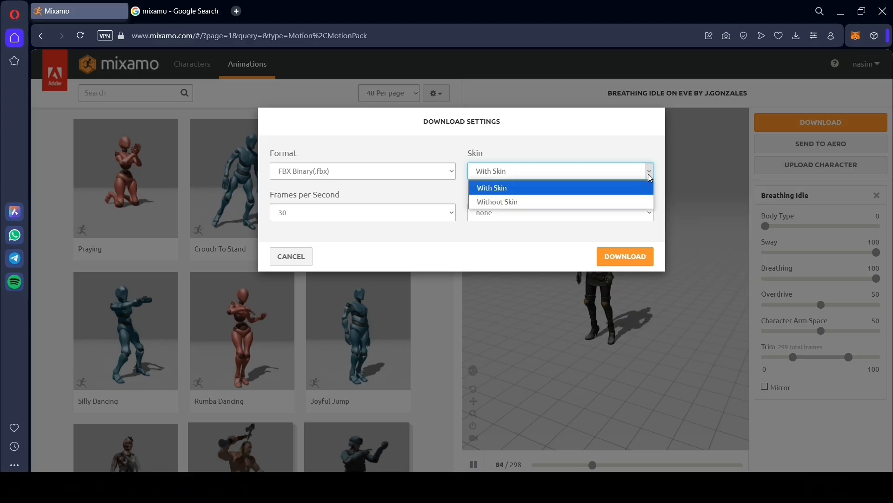
click(564, 203)
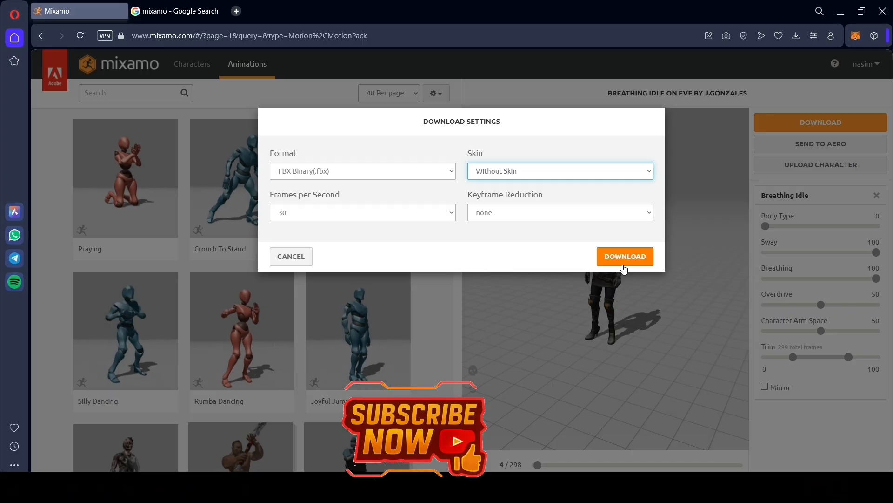
click(274, 257)
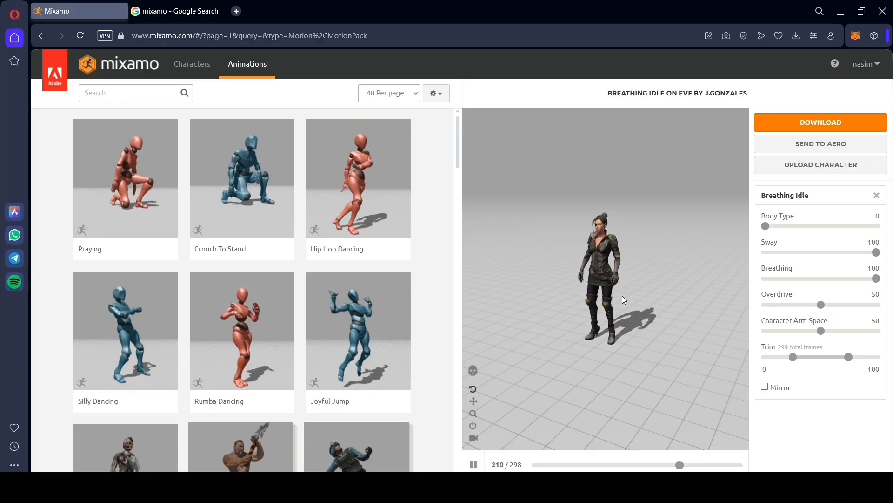
Enlarge the character preview, search the animations for "idle" and browse the matching motions
scroll(621, 295, up, 4)
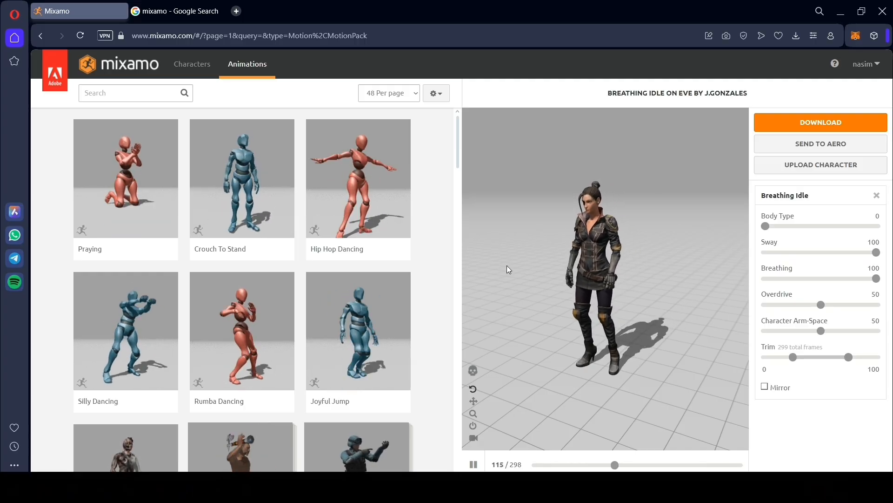
click(145, 93)
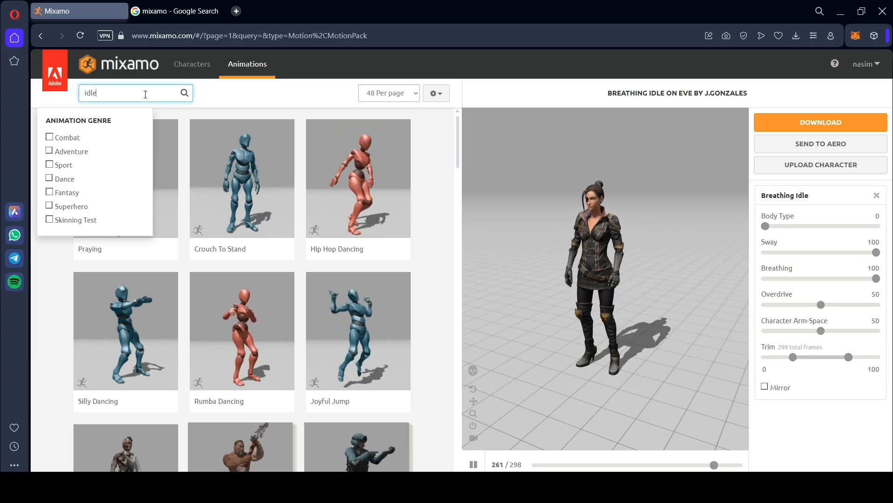
key(Return)
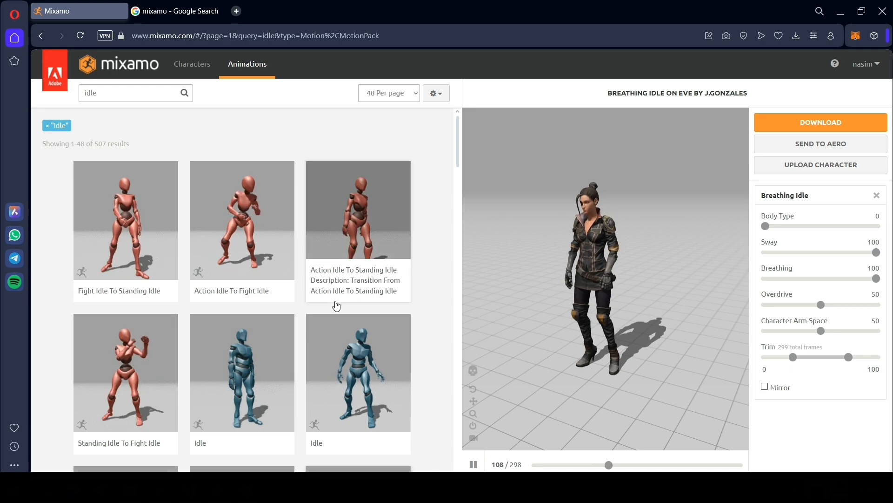
scroll(337, 305, down, 1)
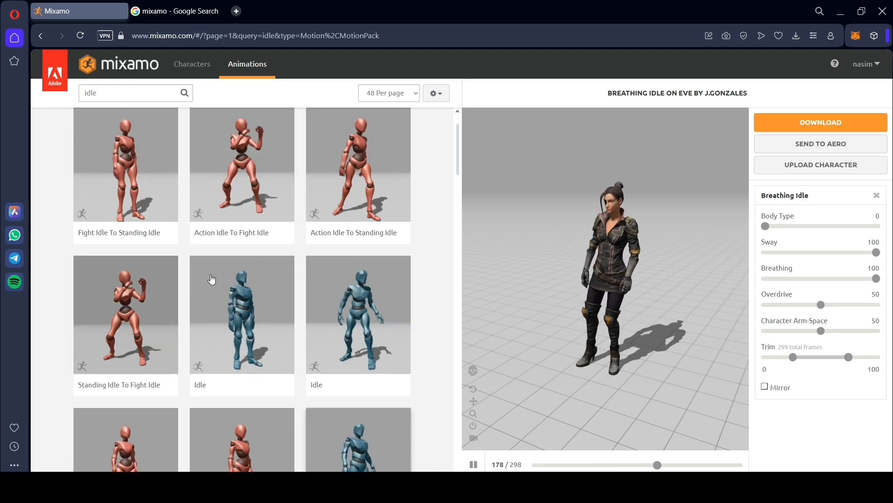
scroll(211, 279, down, 4)
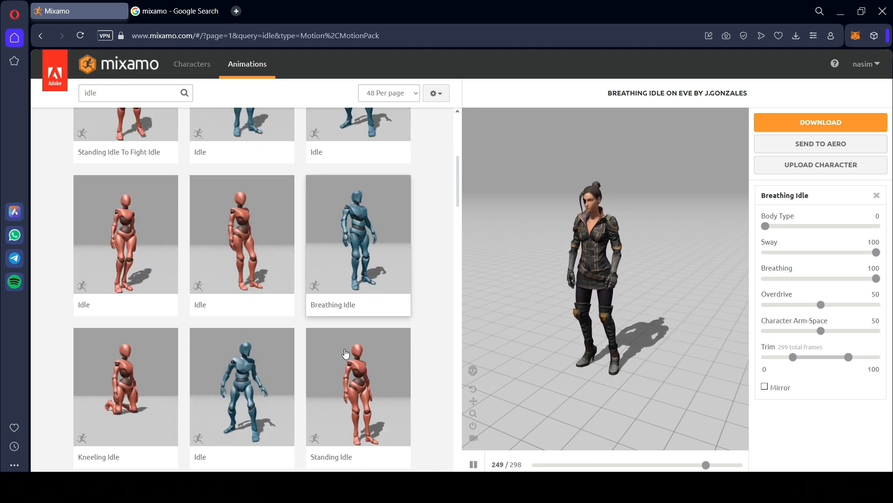
scroll(300, 340, down, 4)
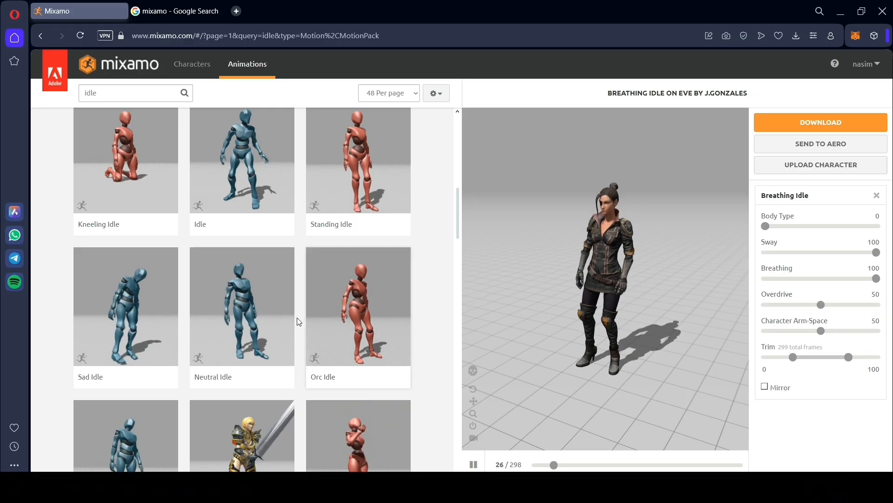
scroll(295, 323, down, 3)
scroll(289, 351, down, 4)
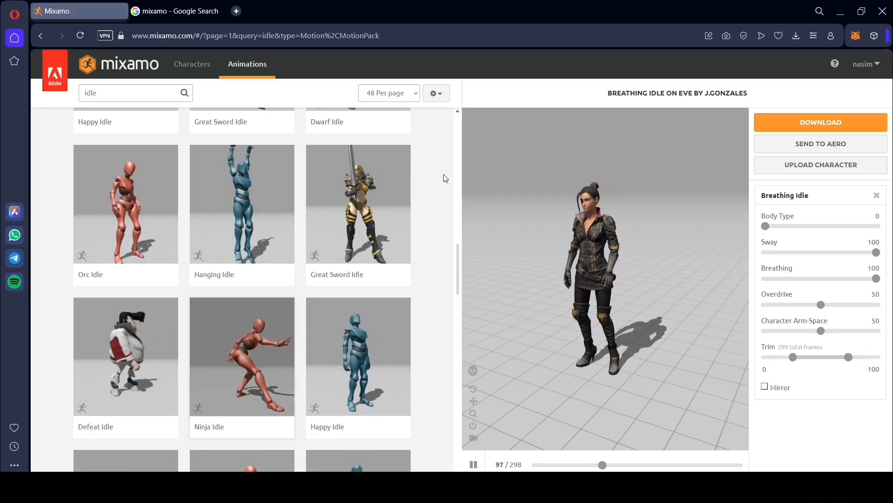
scroll(200, 296, up, 11)
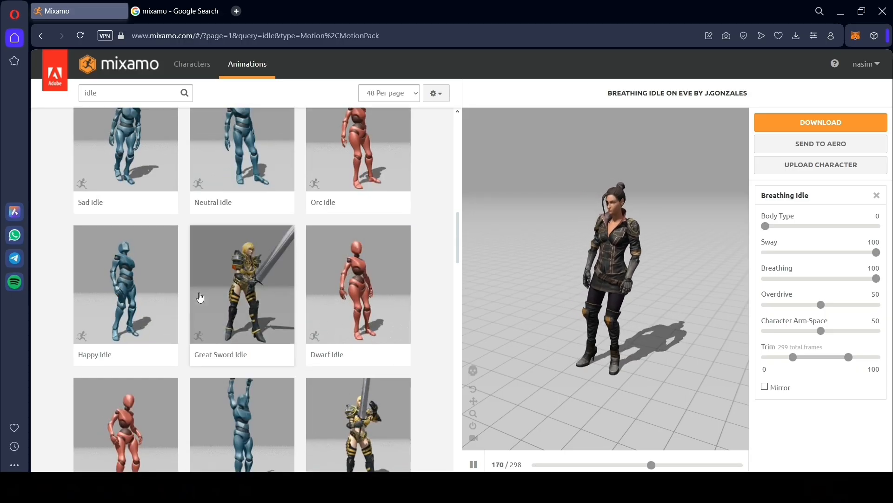
scroll(414, 263, down, 8)
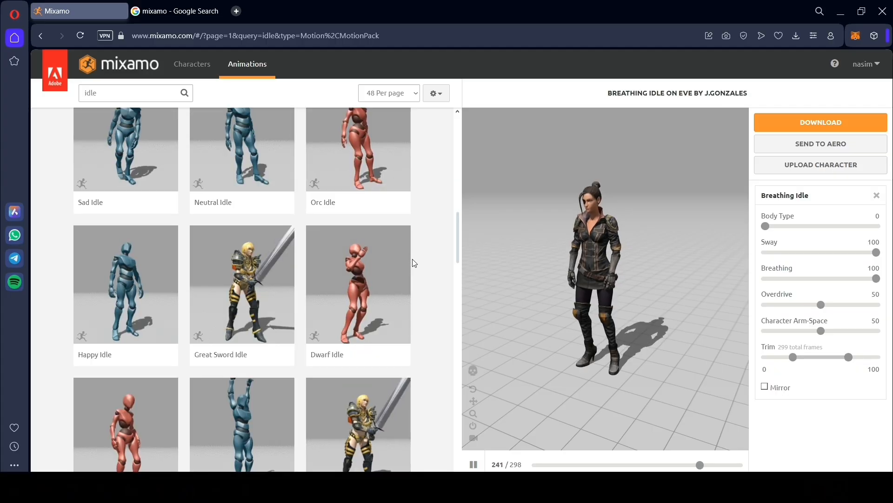
Search the animations for "walk", apply the Walking animation beside Walker Walk to the Eve character, and enable In Place
double_click(90, 93)
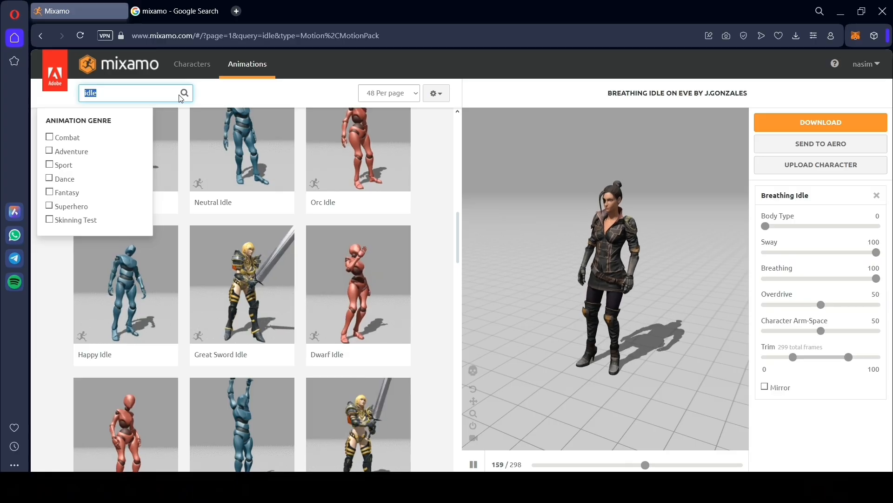
text(walk)
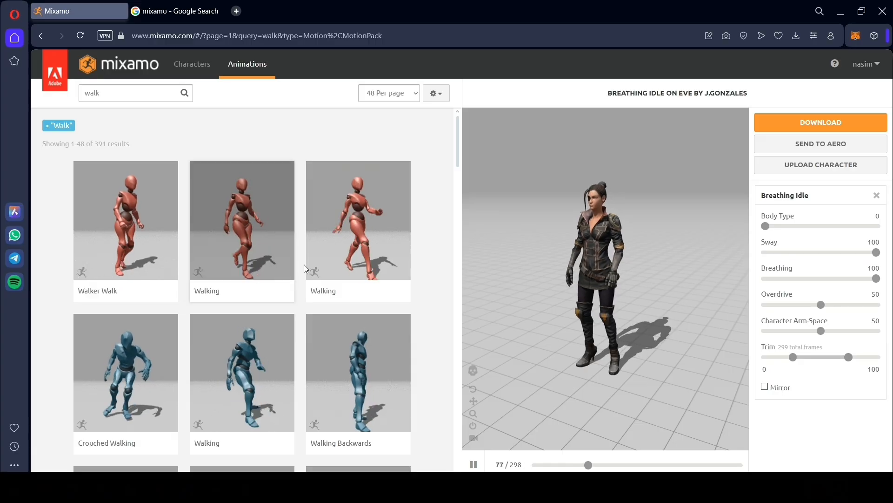
click(259, 252)
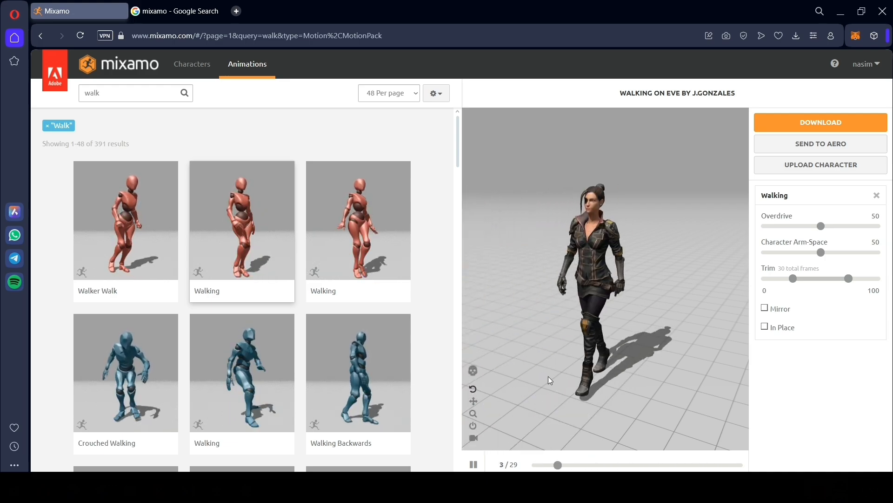
click(765, 327)
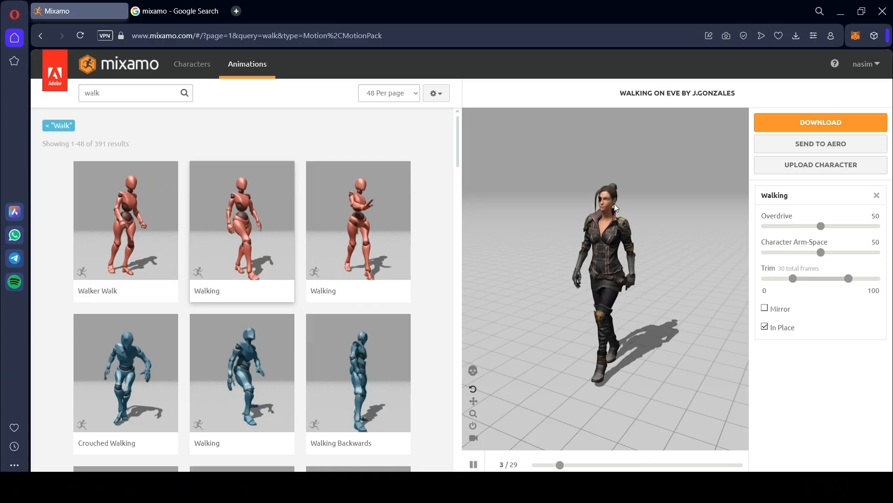
Open the character upload dialog and its file selection, closing both without uploading a file
click(799, 173)
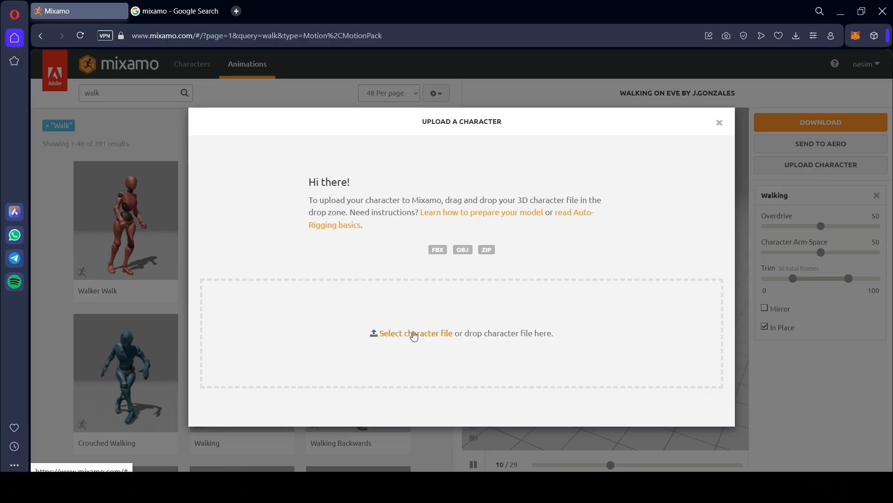
click(414, 333)
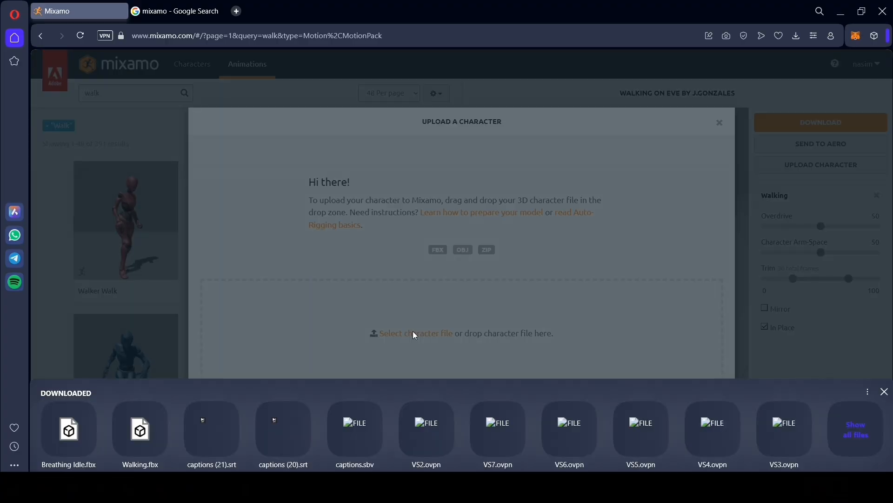
click(447, 282)
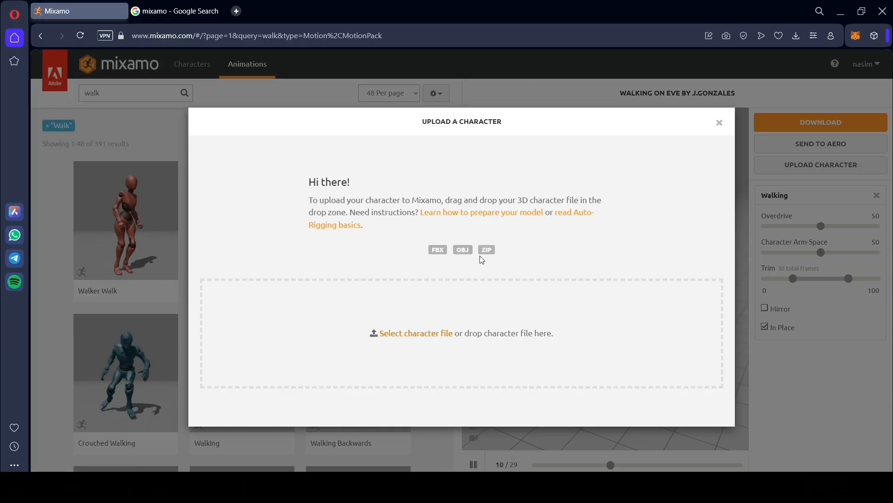
click(720, 123)
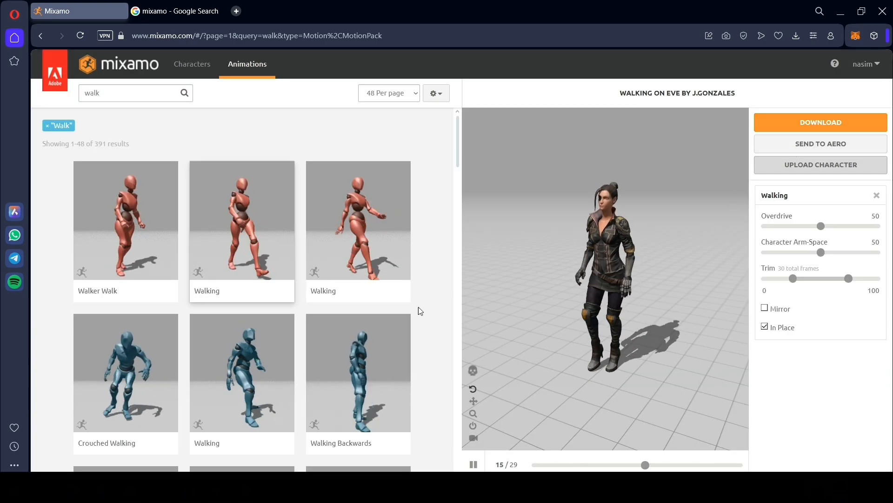
Browse the "walk" results to examine the available walking animation variants
scroll(393, 297, down, 9)
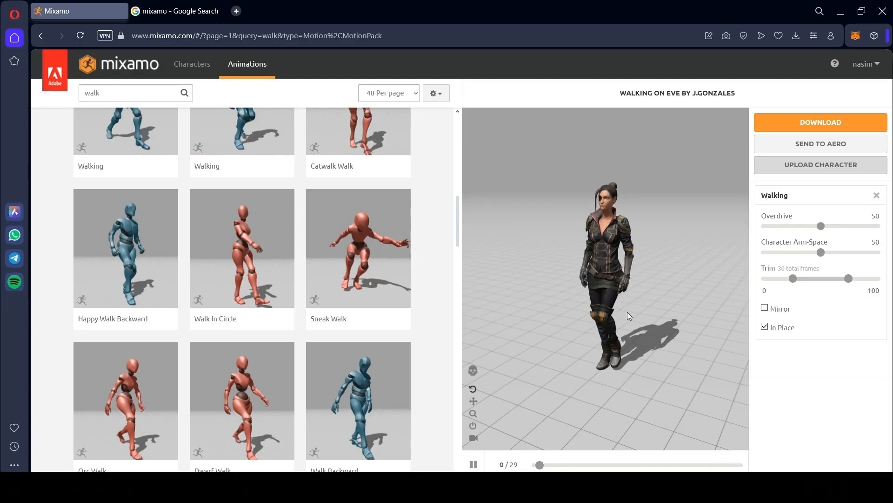
scroll(371, 279, down, 10)
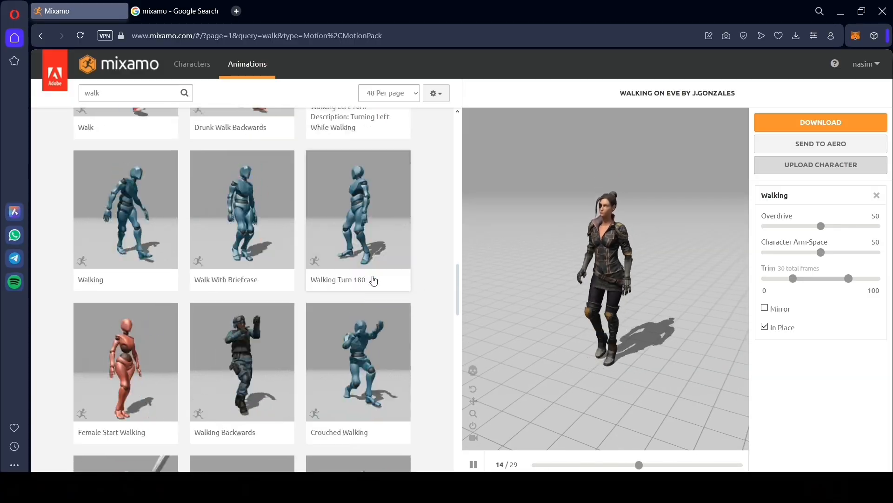
scroll(373, 280, down, 6)
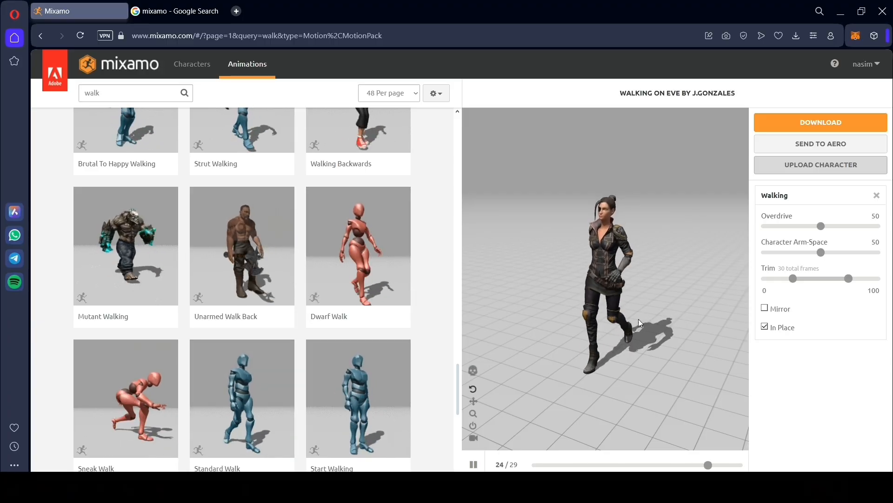
scroll(214, 313, down, 9)
scroll(213, 319, up, 11)
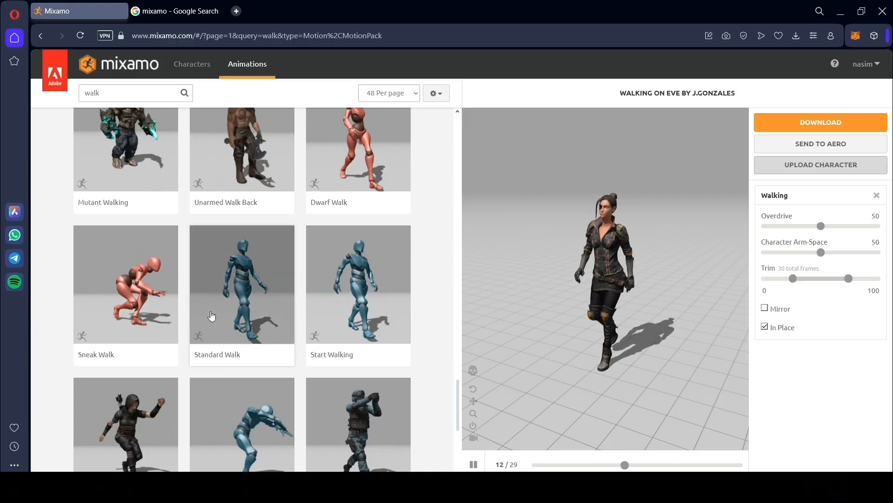
scroll(212, 317, up, 5)
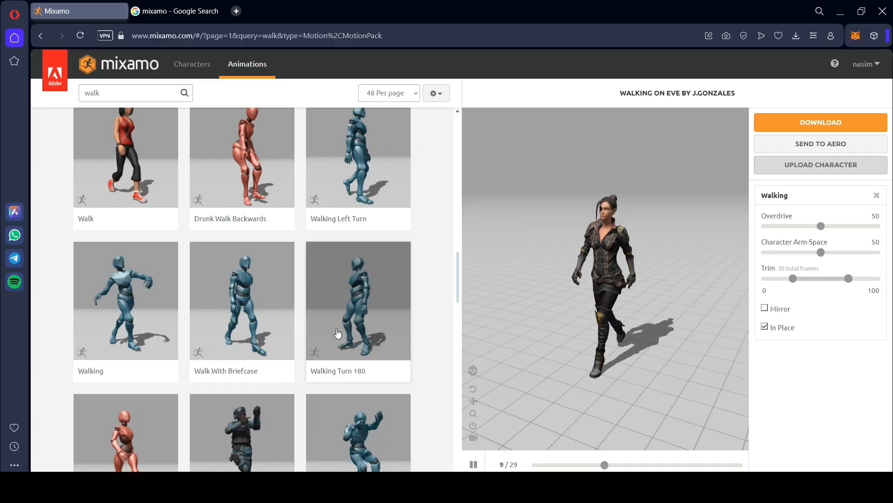
scroll(338, 333, up, 5)
scroll(338, 333, up, 7)
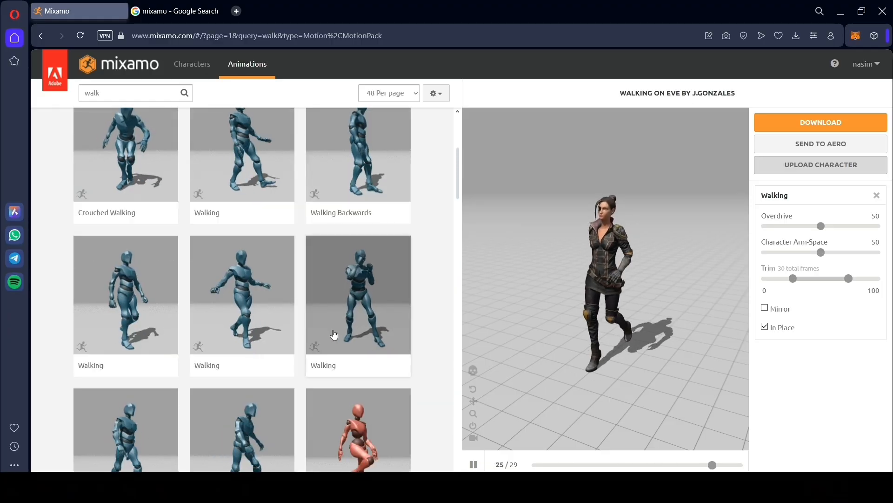
Switch to Unity and import the Breathing Idle and Walking files from New folder (9) into Assets > Models
double_click(175, 93)
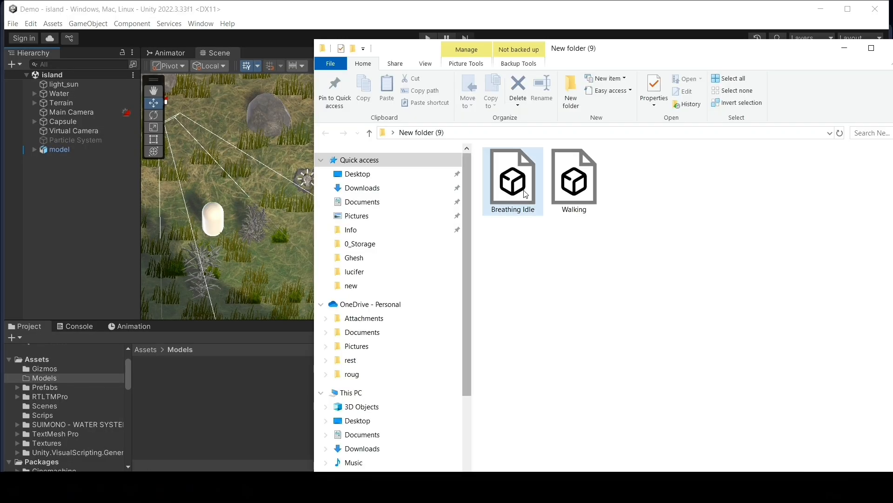
drag(690, 51, 832, 80)
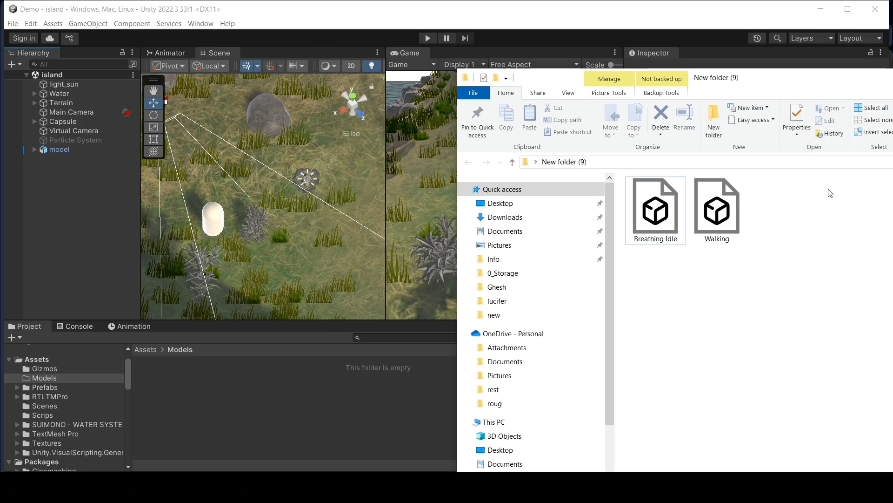
drag(828, 221, 639, 241)
drag(655, 212, 276, 413)
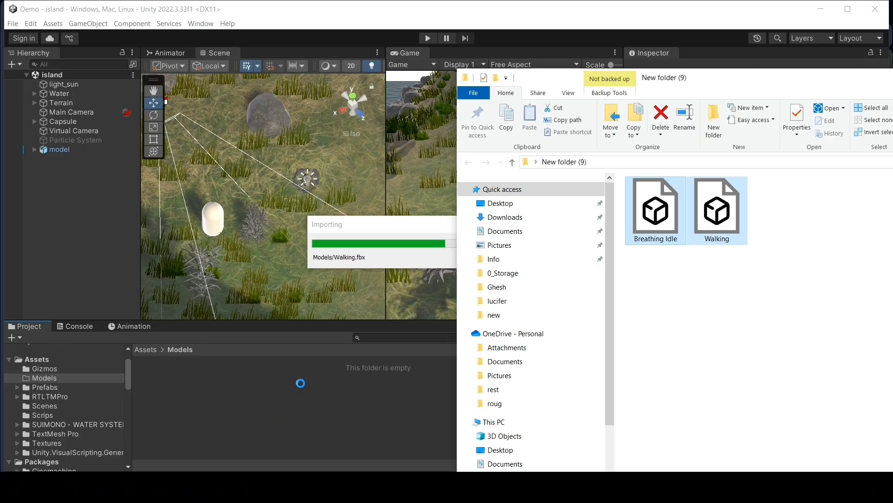
click(545, 3)
Examine the enlarged previews of the imported Walking and Breathing Idle models
click(187, 369)
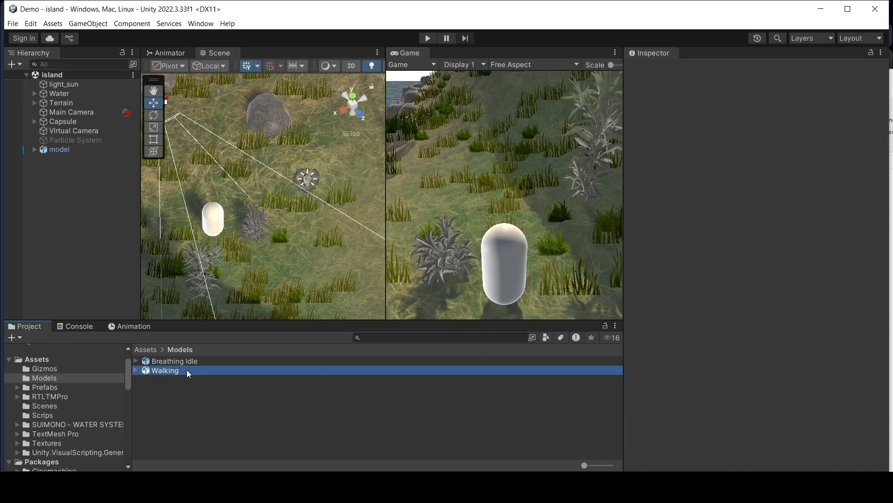
click(185, 362)
click(170, 369)
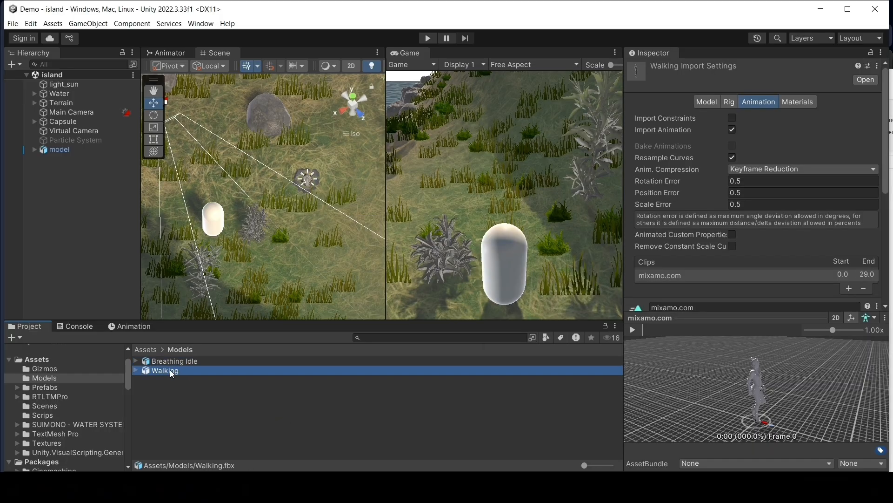
drag(793, 318, 795, 126)
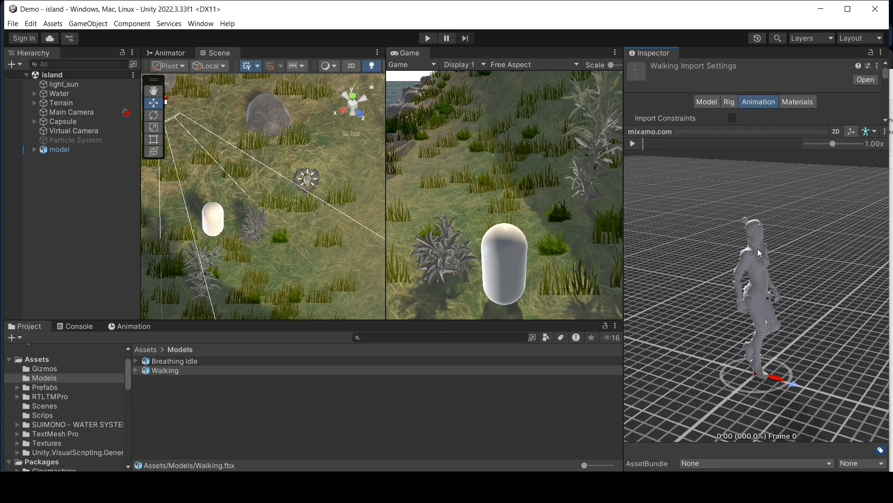
click(162, 363)
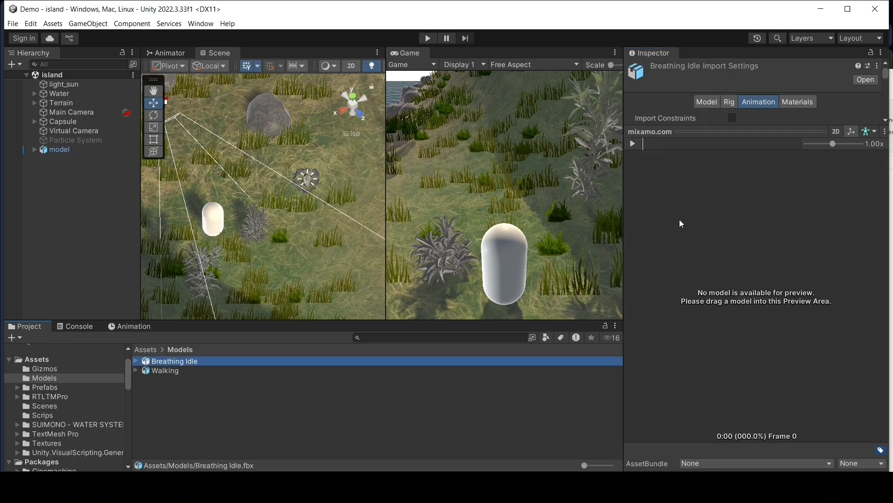
drag(746, 135, 747, 218)
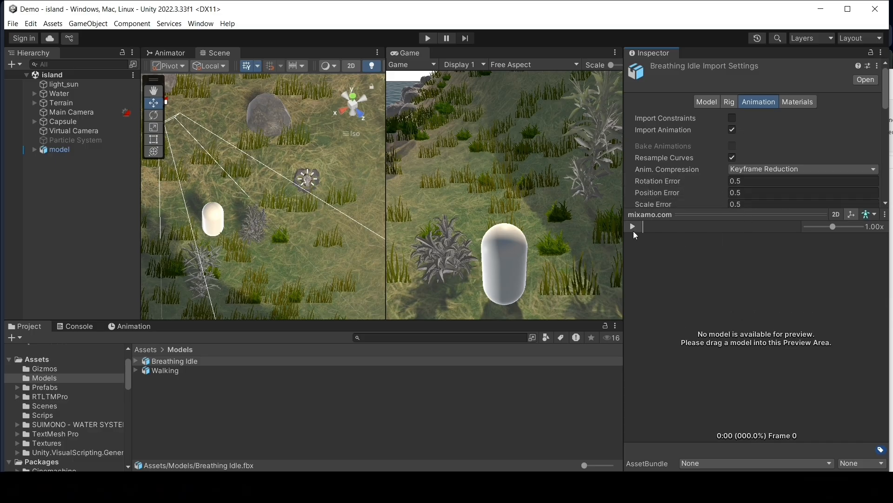
Play the Walking animation's preview, stop it, and shrink the preview area
click(177, 380)
click(289, 362)
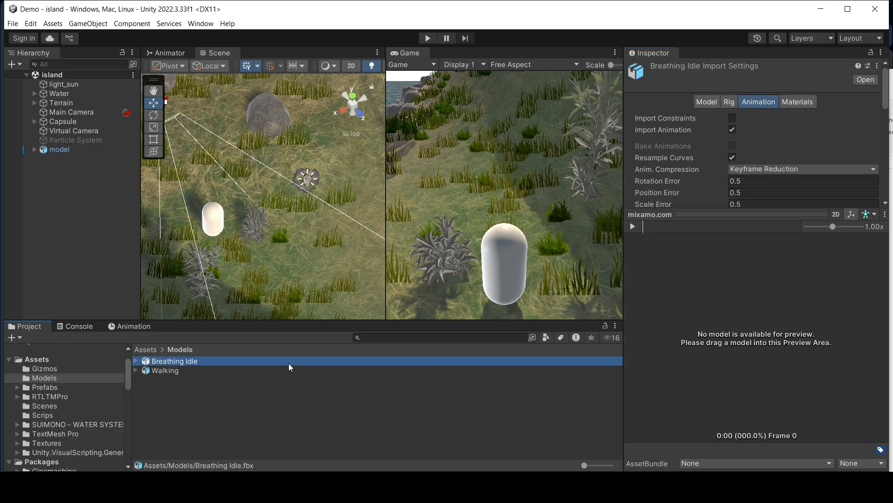
click(265, 371)
click(633, 226)
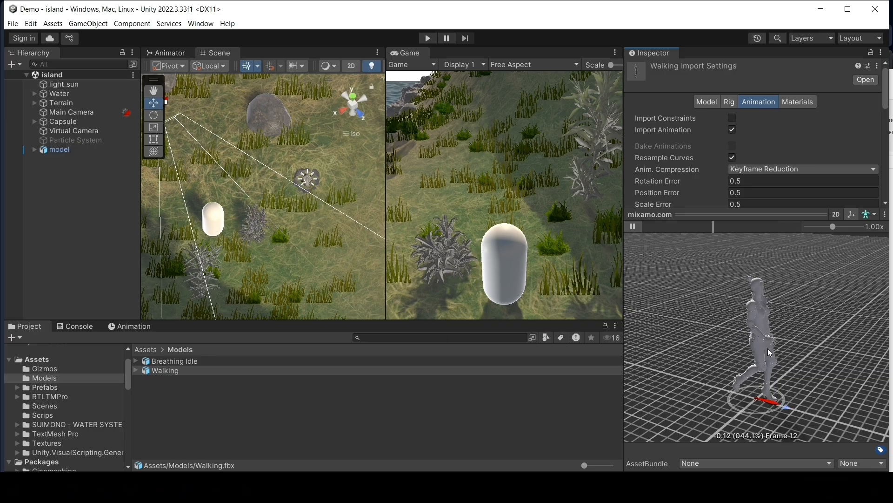
click(633, 227)
drag(709, 210, 706, 345)
click(191, 361)
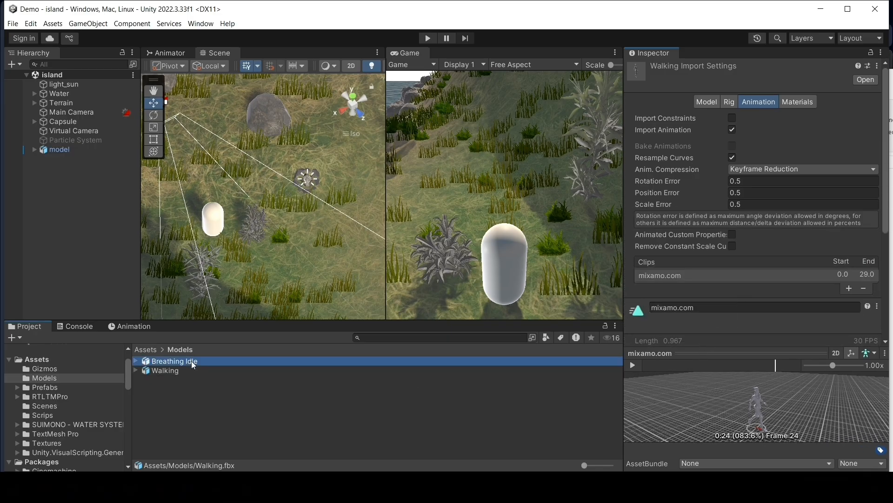
Extract the Walking model's textures into the Models folder and fix the flagged normal map setting
click(180, 369)
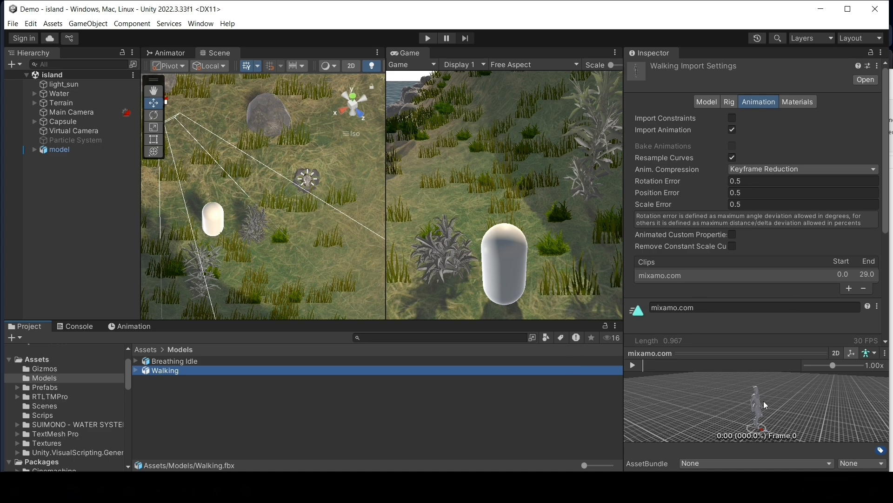
click(804, 102)
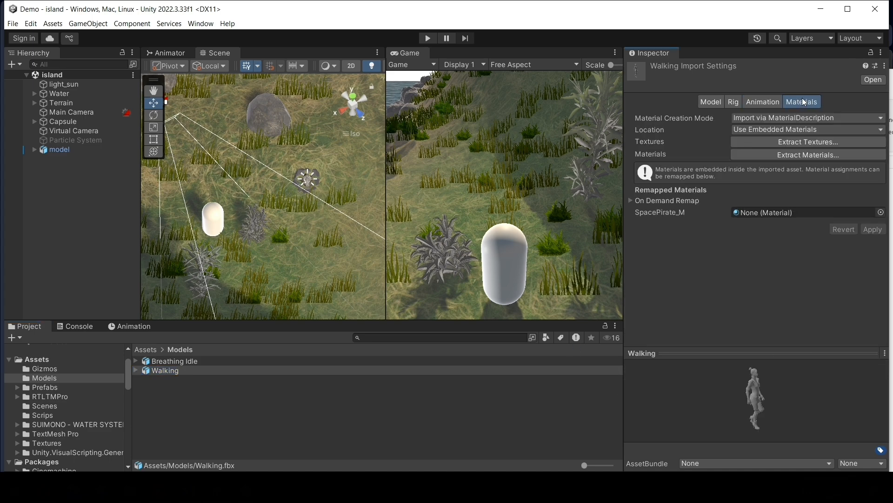
drag(805, 354, 797, 225)
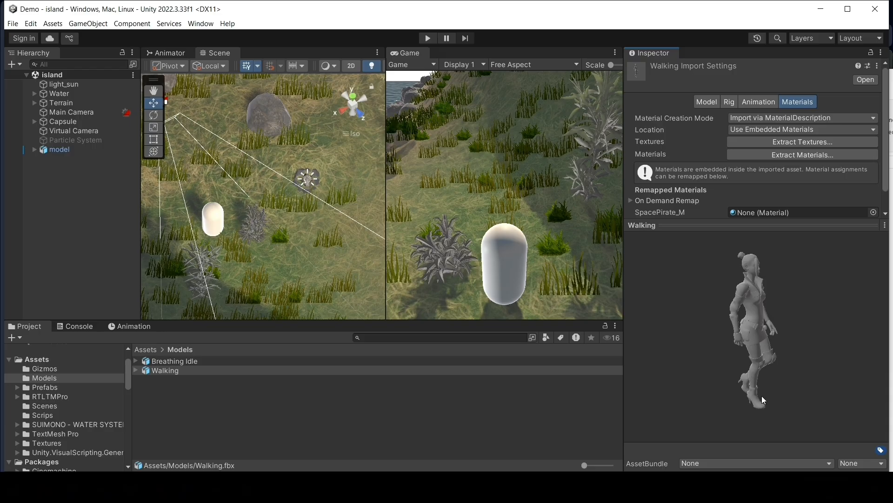
drag(738, 360, 670, 359)
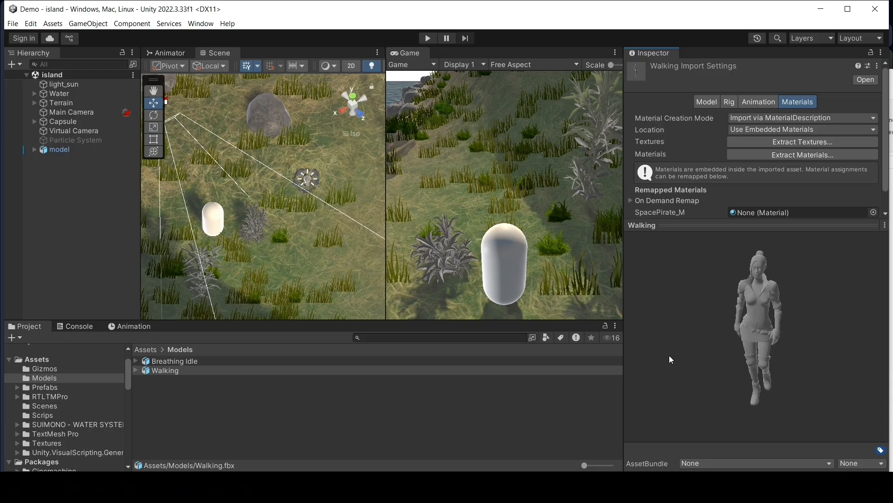
click(783, 141)
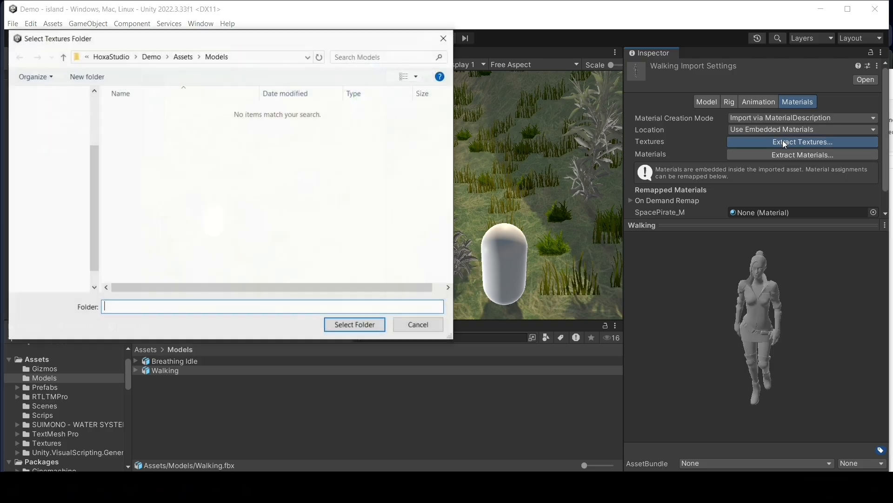
click(355, 325)
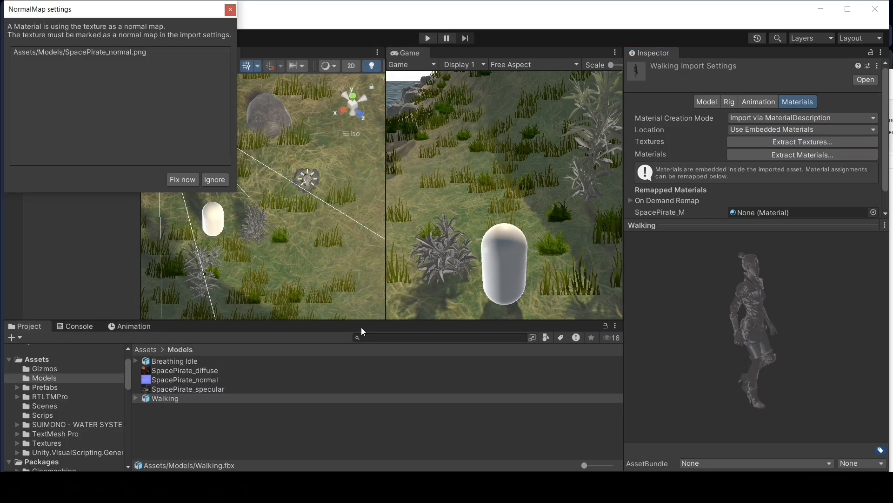
click(190, 180)
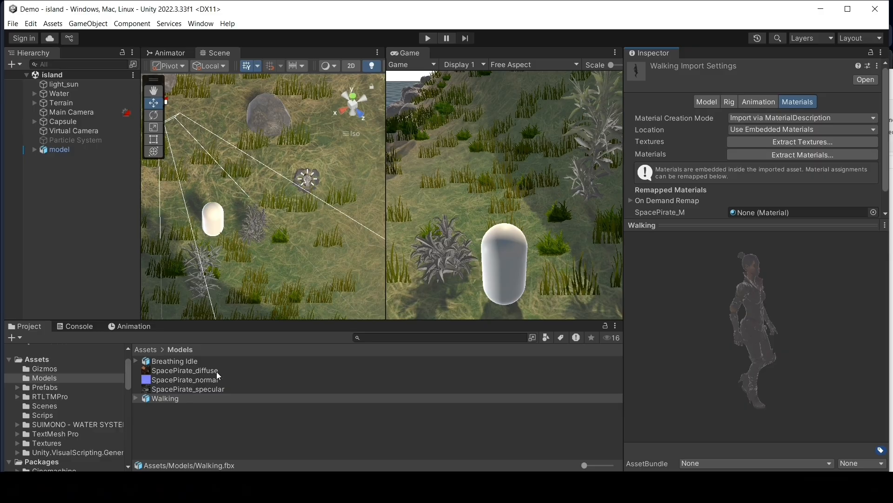
Extract the Walking model's materials into the Models folder and inspect the character from the front
click(786, 155)
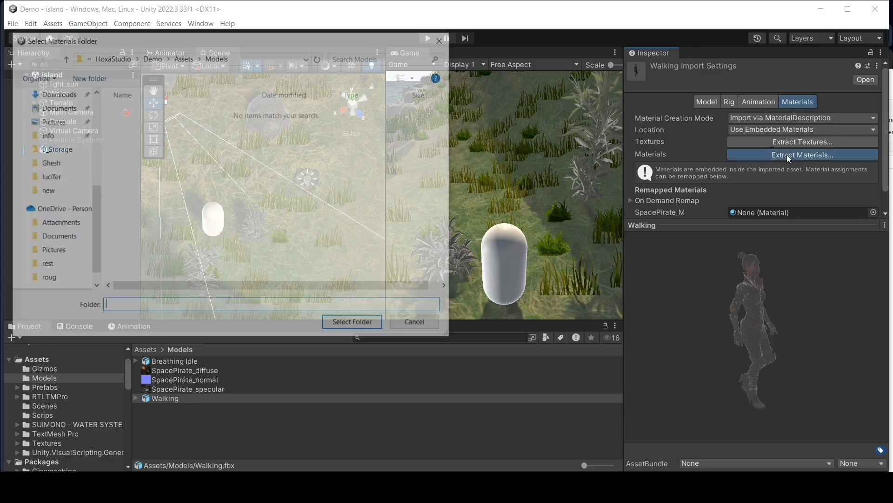
click(355, 324)
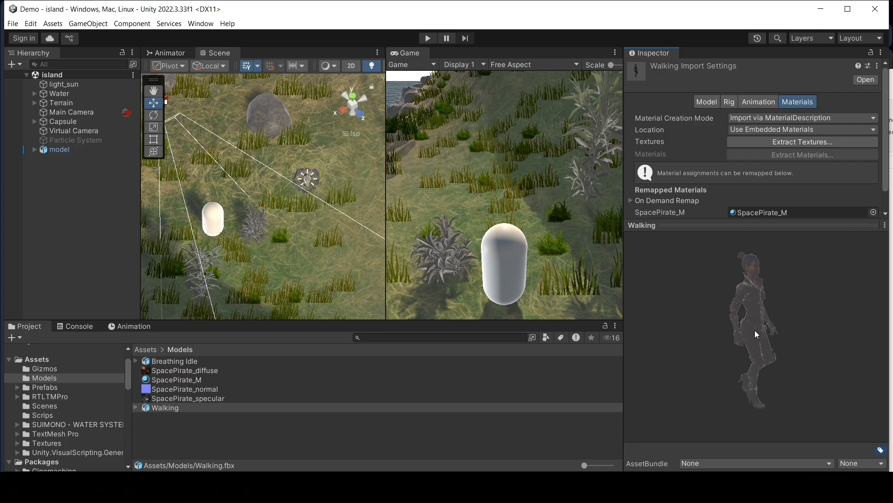
drag(756, 334, 653, 334)
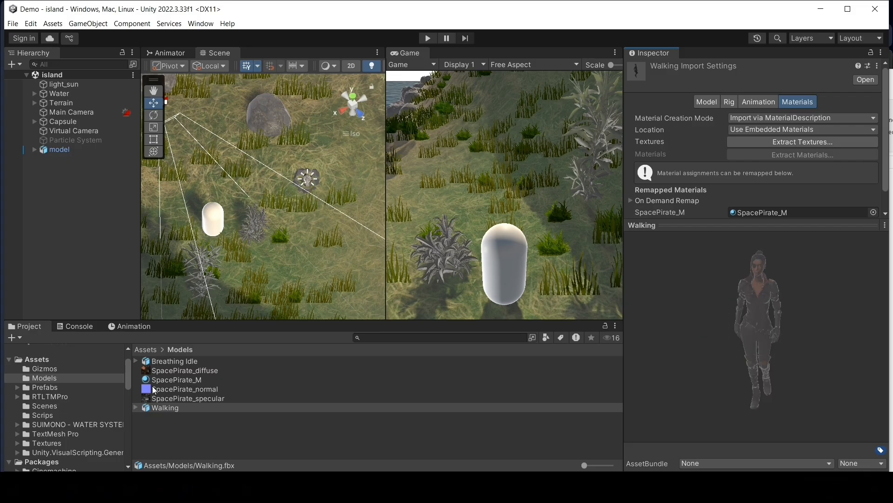
Change the SpacePirate_M material's shader to Mobile/Diffuse
click(177, 380)
mouse_move(752, 327)
mouse_down()
mouse_move(633, 342)
mouse_move(691, 406)
mouse_move(804, 329)
mouse_move(756, 350)
mouse_move(757, 328)
mouse_up()
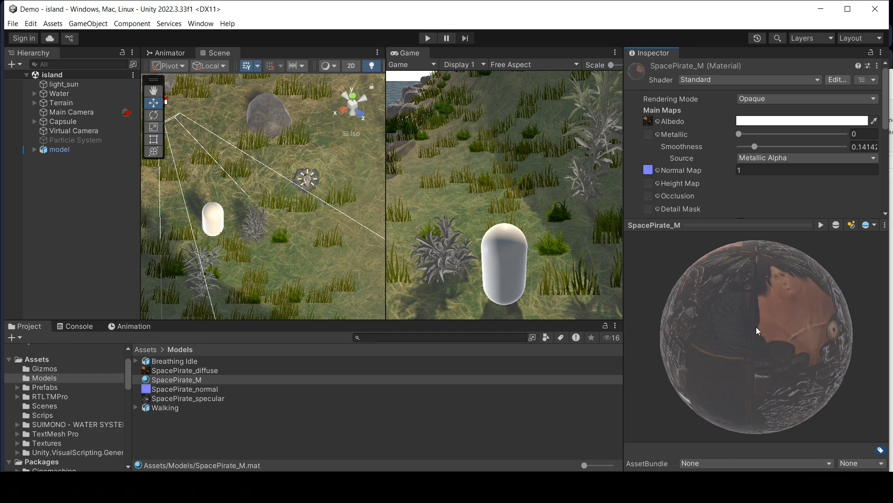
click(693, 79)
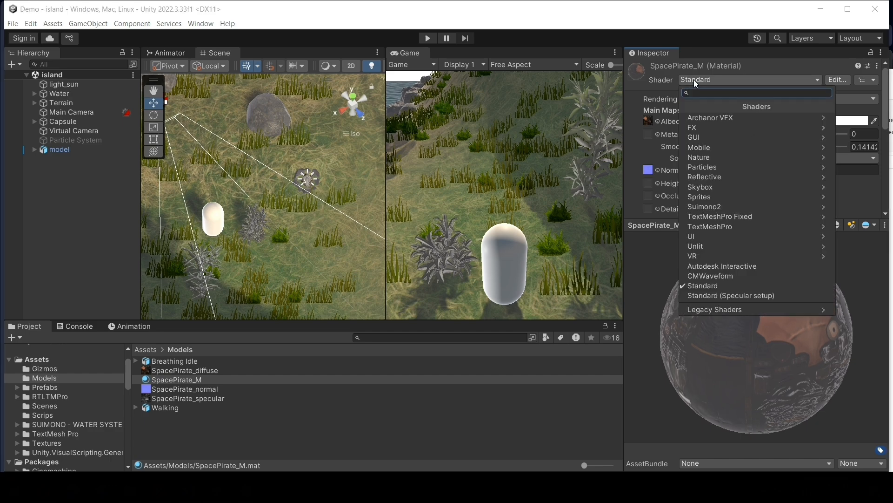
click(711, 147)
click(702, 148)
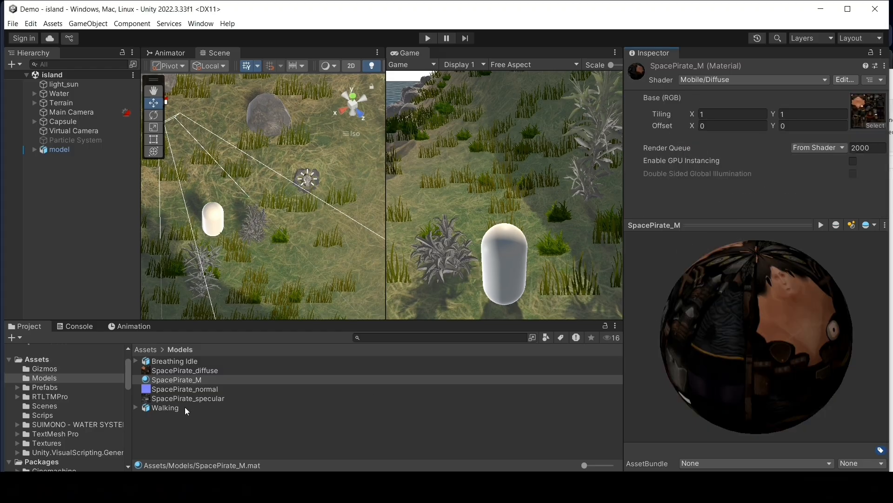
click(165, 420)
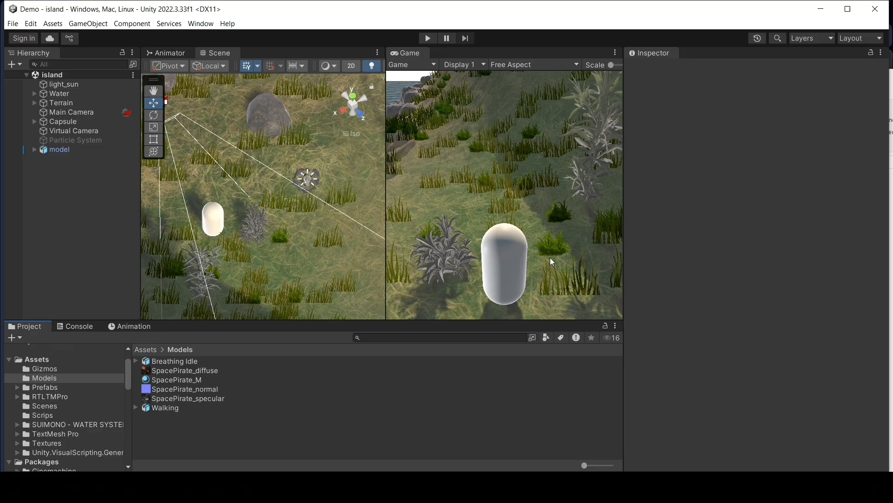
Set the Walking model's rig animation type to Humanoid and apply the import settings
right_drag(224, 211, 344, 203)
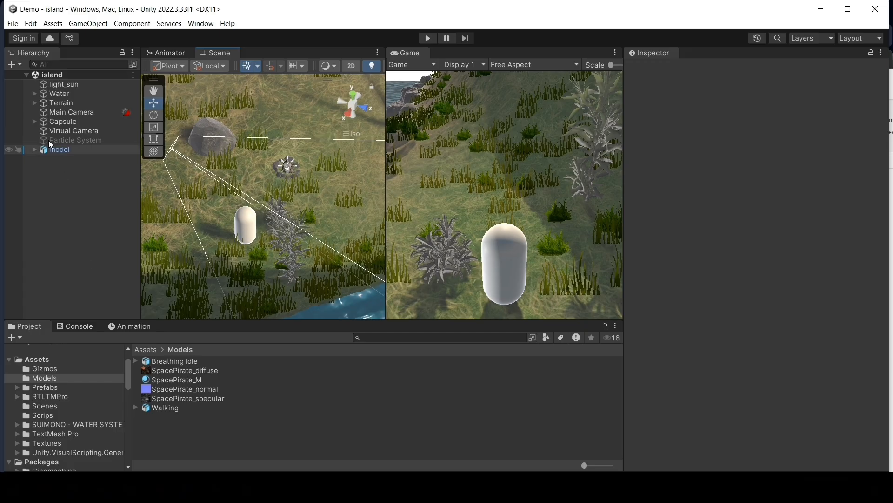
click(166, 408)
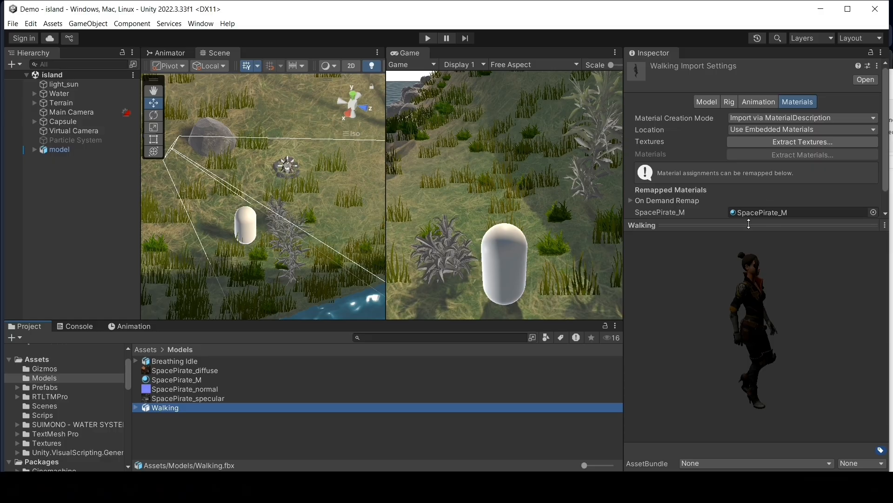
drag(771, 224, 763, 381)
click(763, 101)
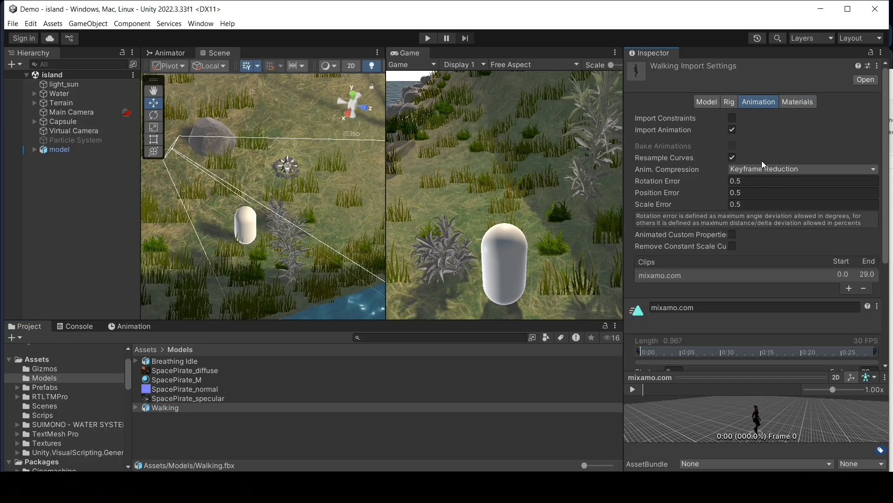
click(728, 102)
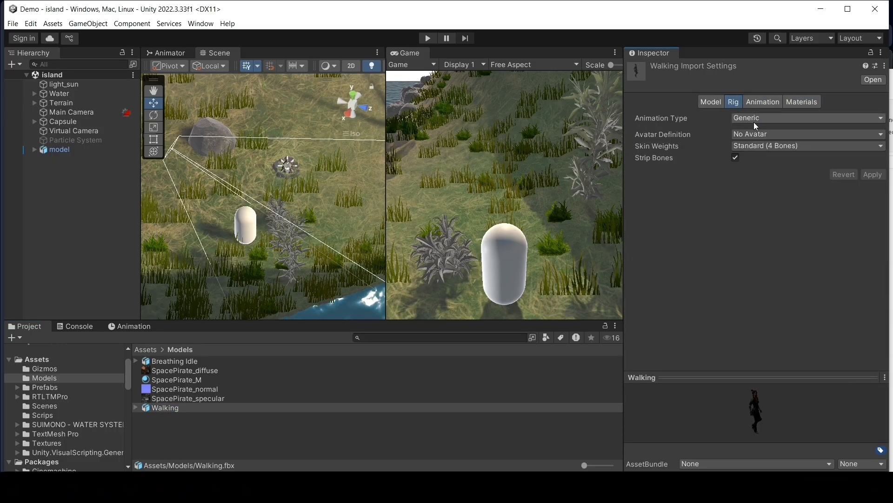
click(761, 120)
click(761, 165)
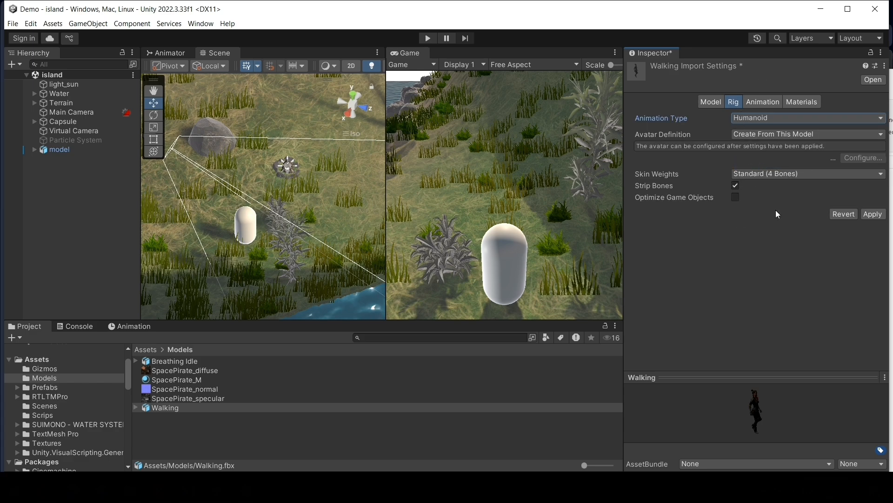
drag(714, 377, 754, 217)
drag(755, 269, 802, 280)
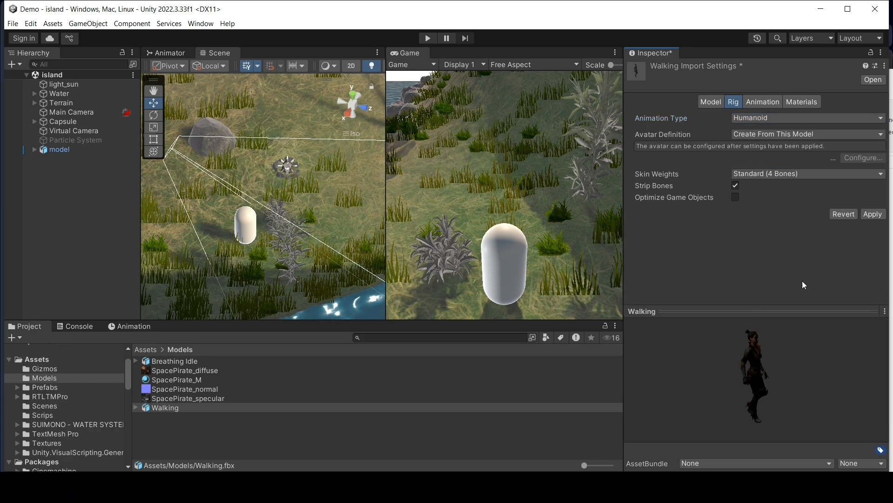
click(763, 118)
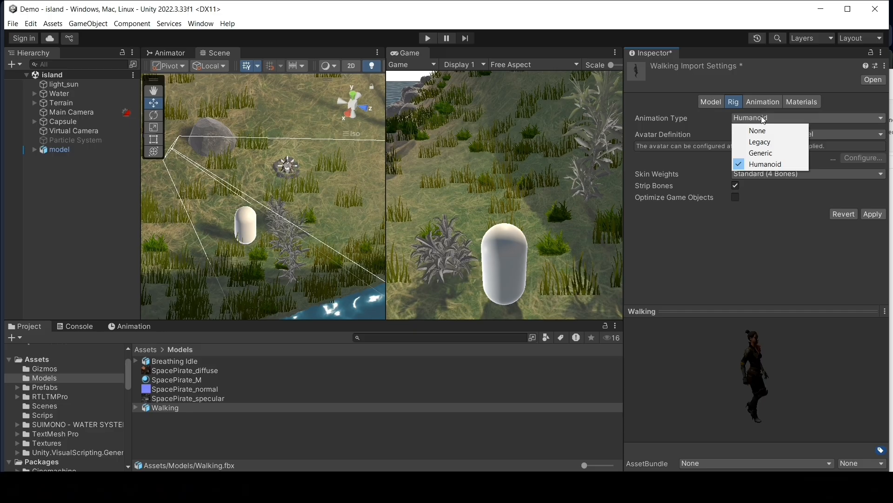
click(696, 119)
click(869, 214)
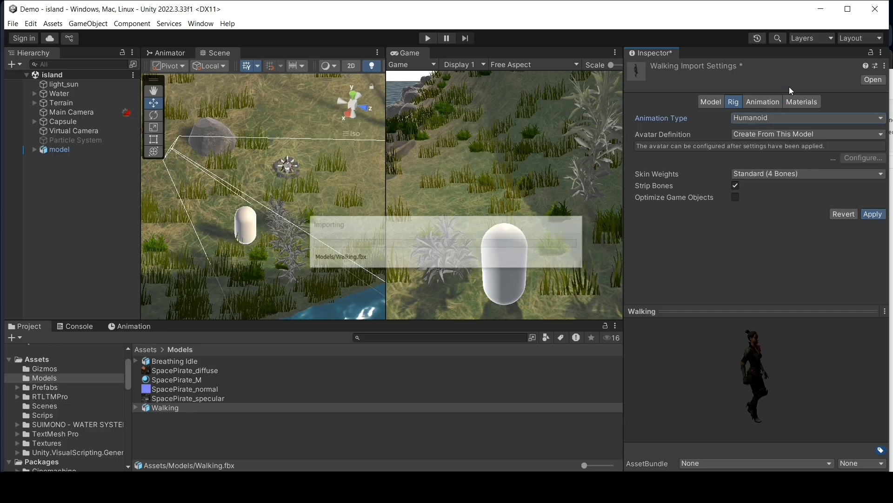
Rename the Walking model's mixamo.com animation clip as walk
click(766, 103)
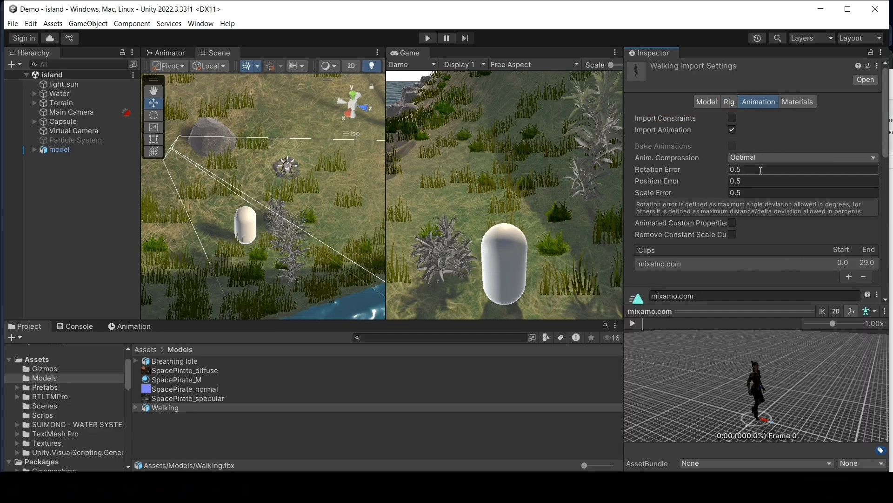
scroll(760, 170, down, 3)
scroll(761, 171, up, 2)
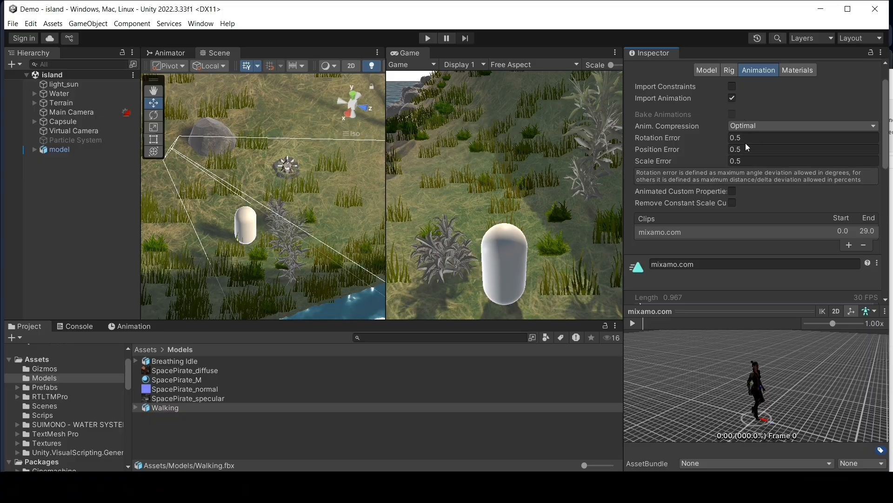
scroll(745, 144, down, 3)
click(721, 139)
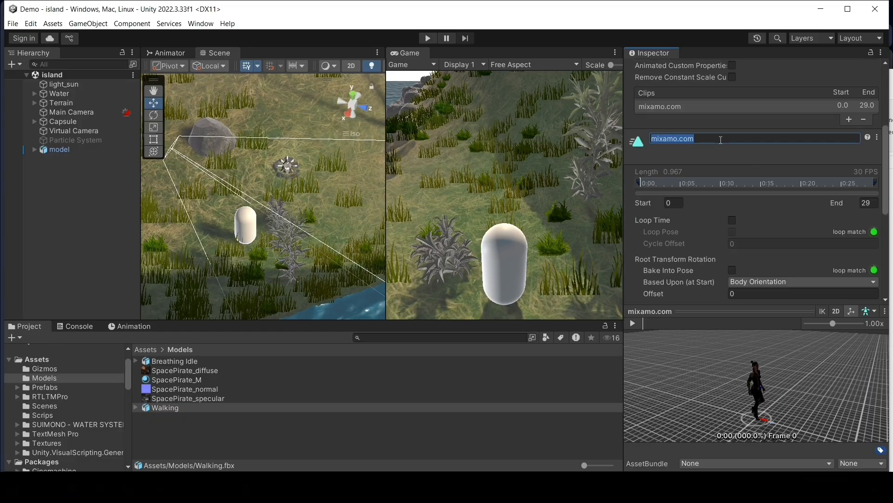
text(walk)
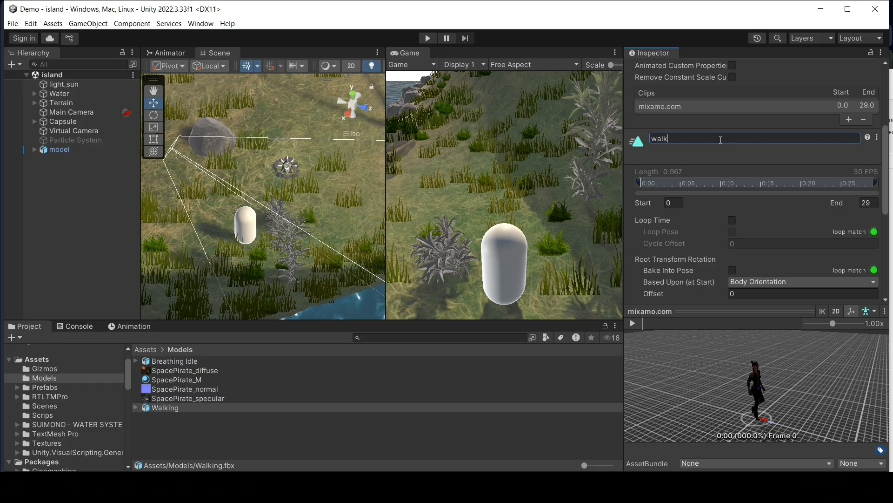
key(Return)
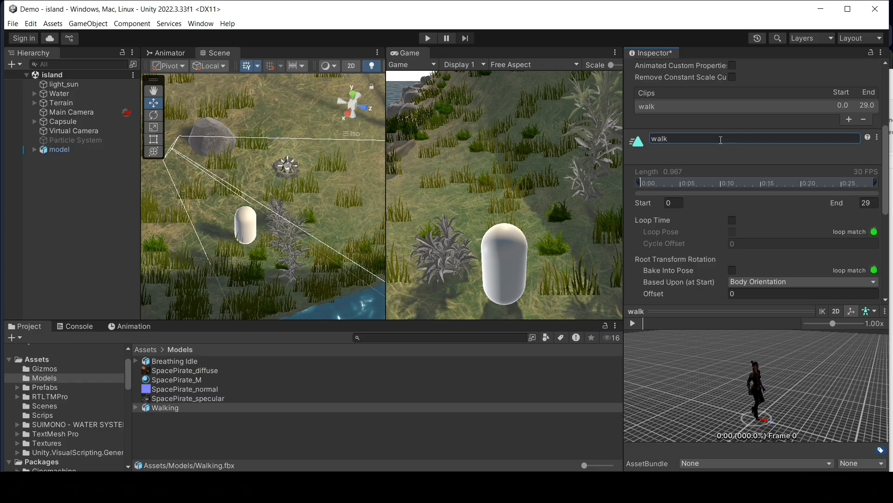
Enable Loop Time for the walk clip and apply the import settings
click(731, 223)
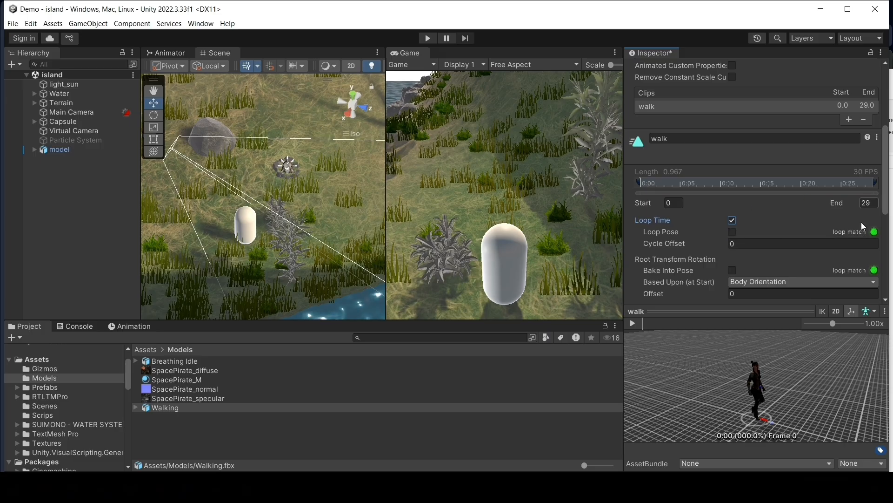
scroll(719, 194, down, 4)
scroll(720, 194, down, 3)
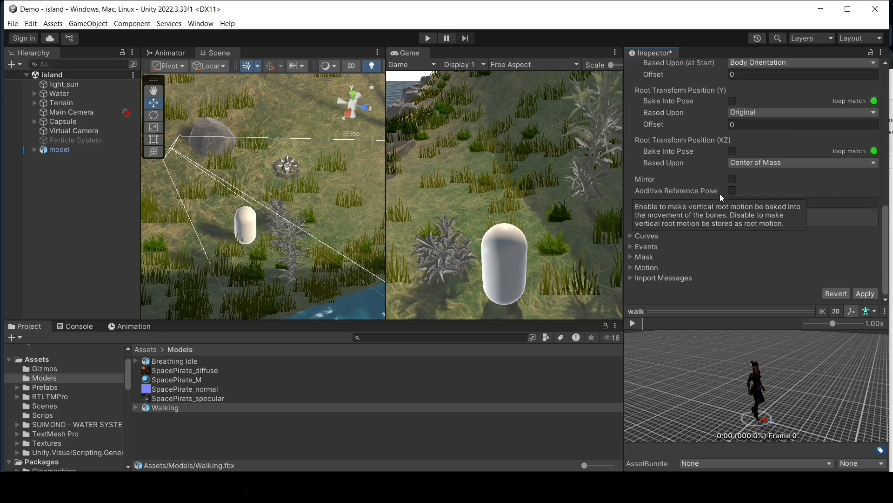
click(865, 294)
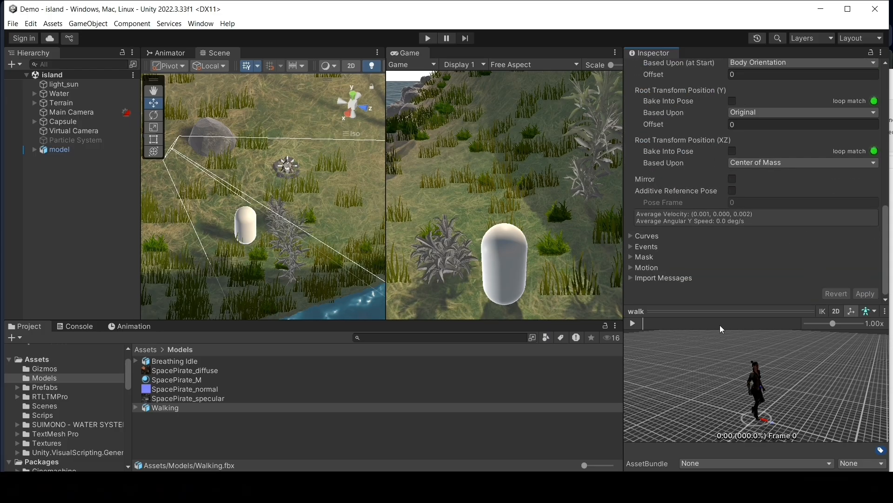
Set the Breathing Idle model's rig animation type to Humanoid
click(167, 360)
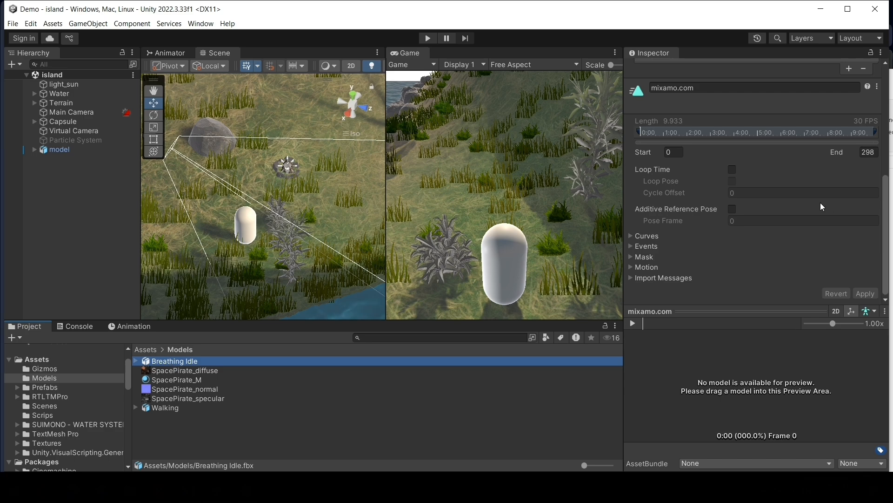
scroll(820, 202, up, 6)
click(729, 101)
click(743, 119)
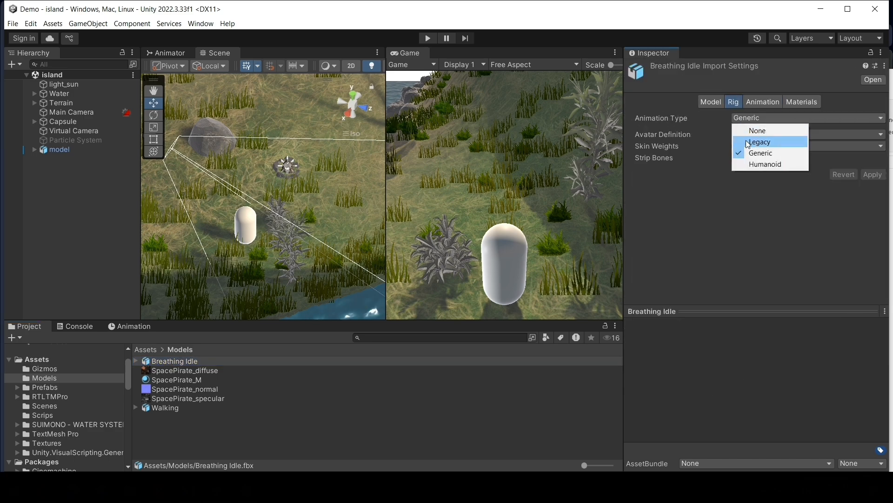
click(747, 163)
Rename the Breathing Idle clip as idle, enable its Loop Time, and apply the import settings
click(776, 103)
scroll(746, 202, down, 5)
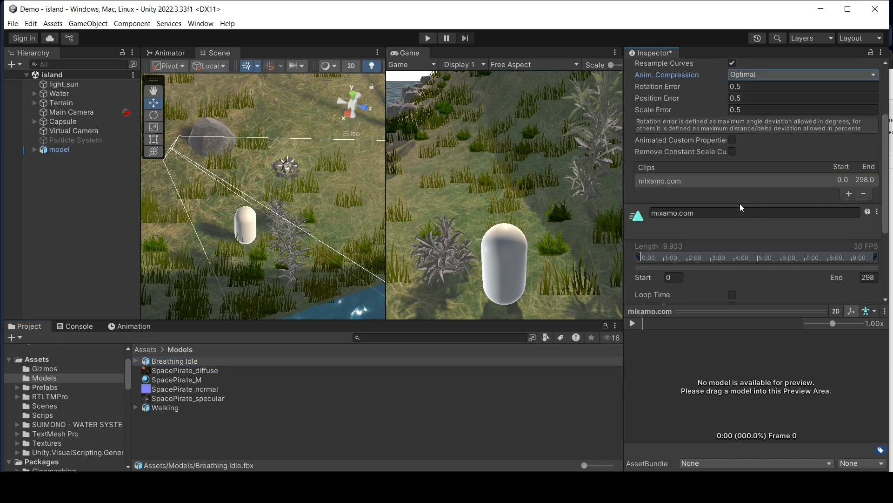
click(721, 182)
text(idle)
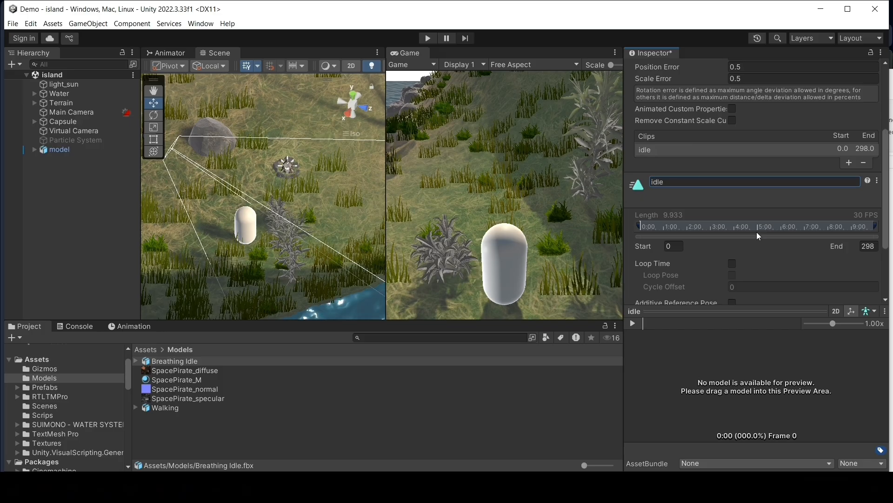
click(732, 264)
scroll(768, 272, down, 3)
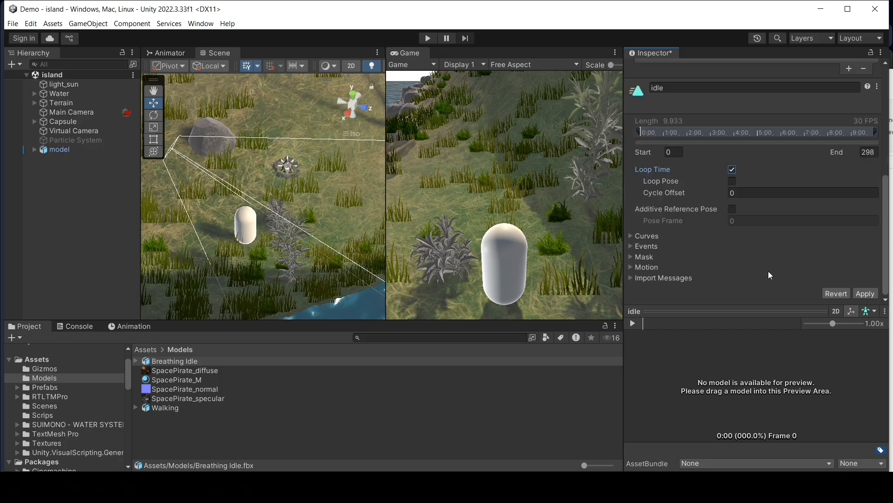
click(855, 294)
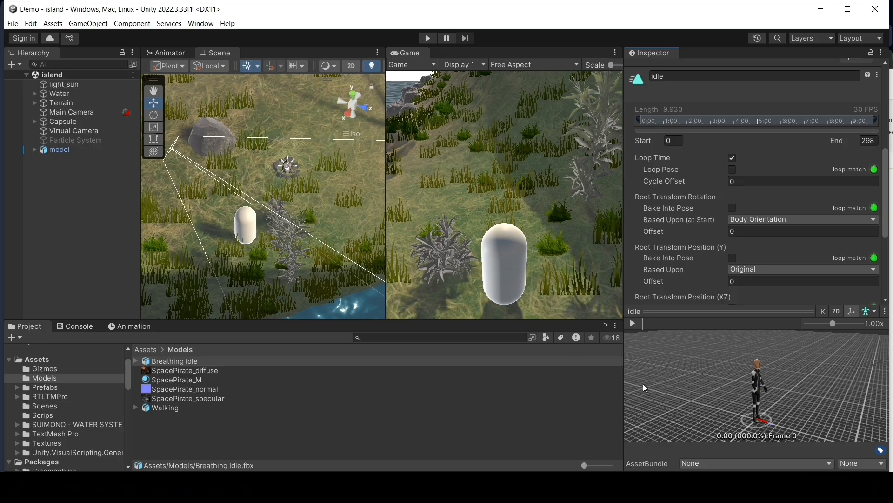
Play the idle clip in an enlarged preview to examine the animation
drag(714, 381, 778, 429)
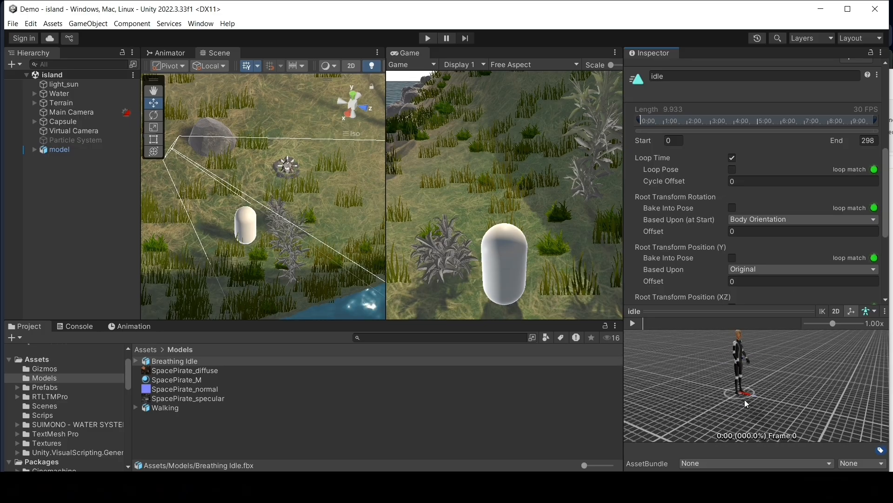
scroll(745, 400, up, 2)
drag(738, 312, 758, 220)
middle_drag(713, 274, 716, 308)
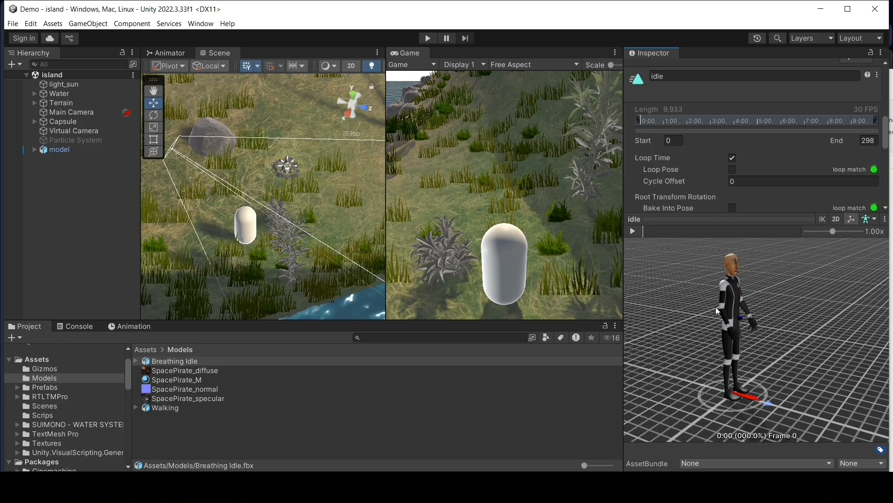
click(633, 231)
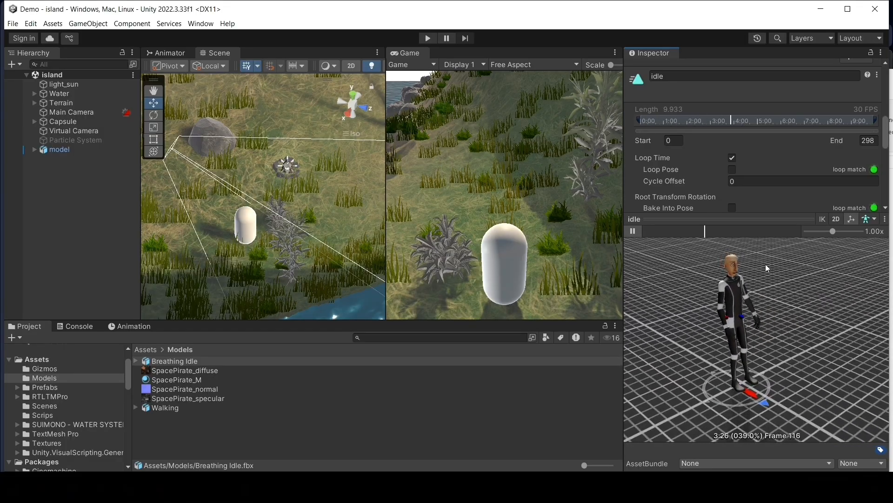
drag(767, 218, 763, 349)
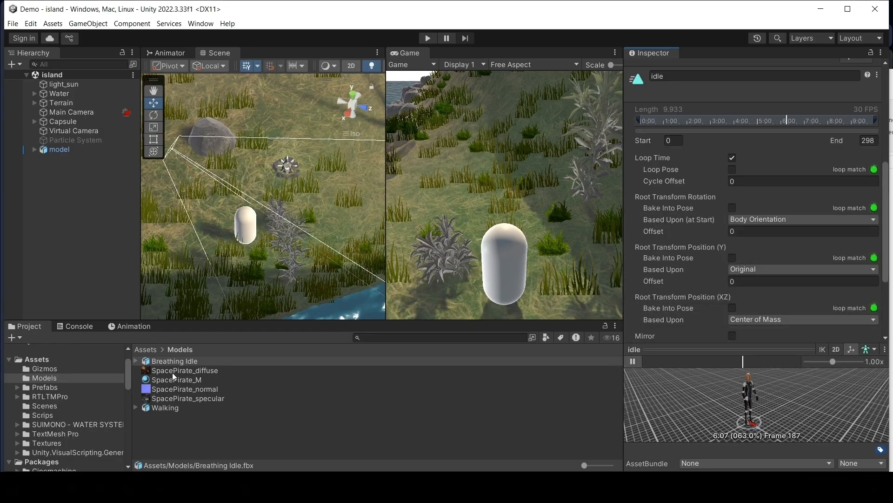
Add the Walking model to the island scene and make it a child of the Capsule
click(285, 414)
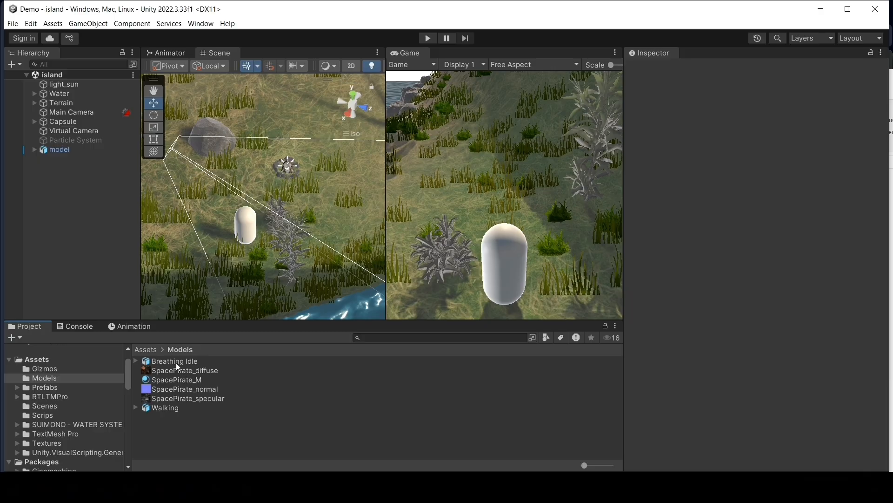
click(160, 408)
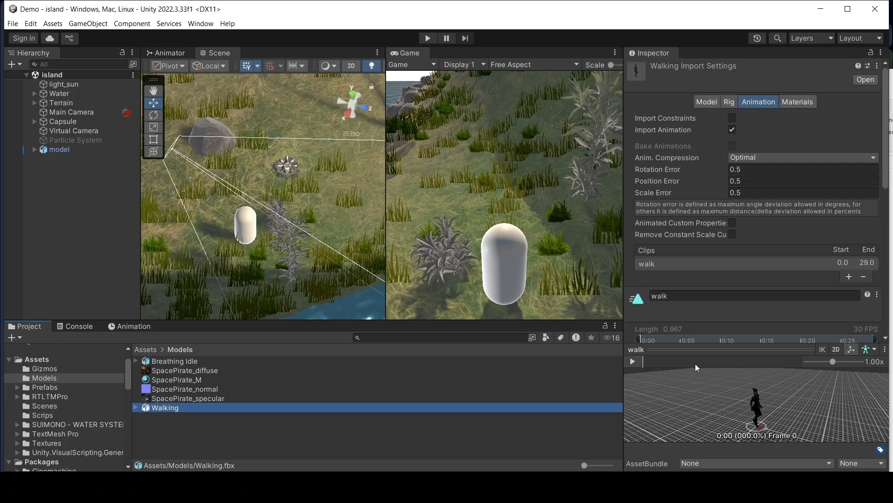
drag(154, 410, 60, 168)
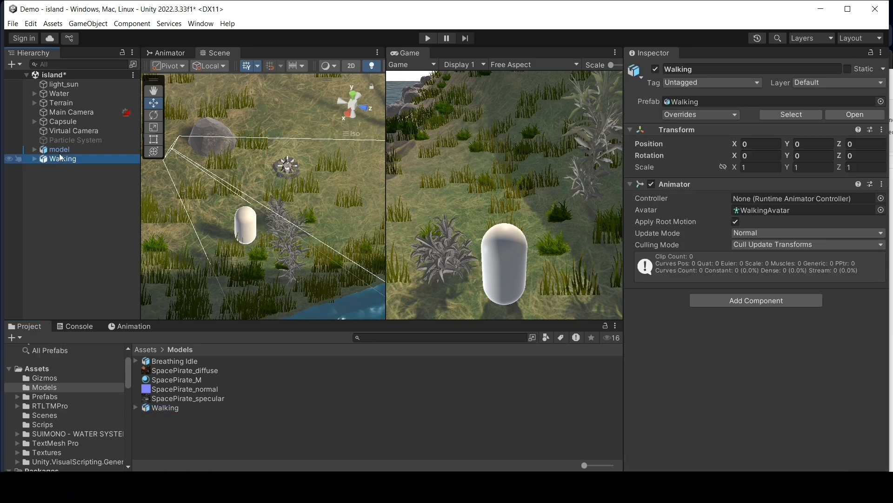
click(59, 121)
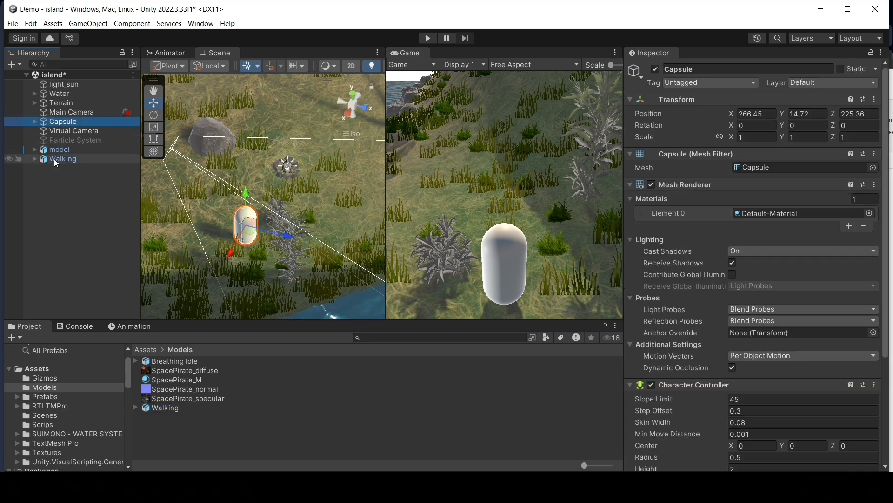
drag(54, 158, 63, 122)
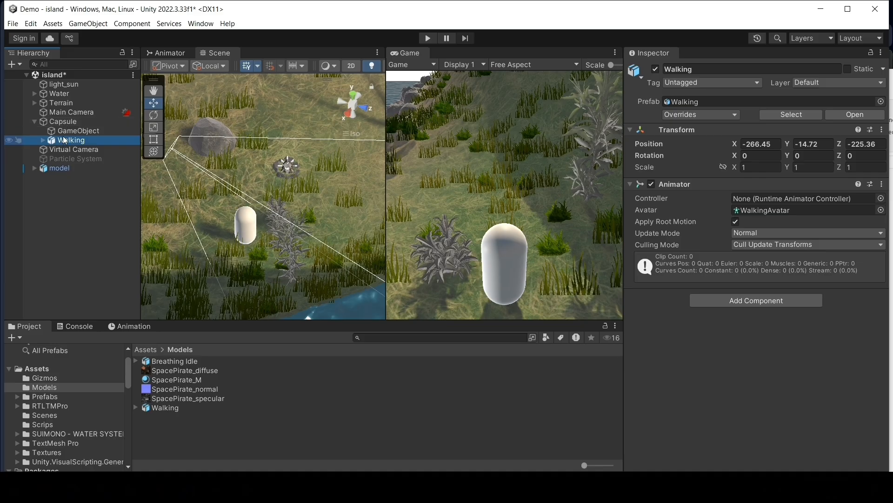
Set the Walking model's local position to 0, 0, 0
click(761, 144)
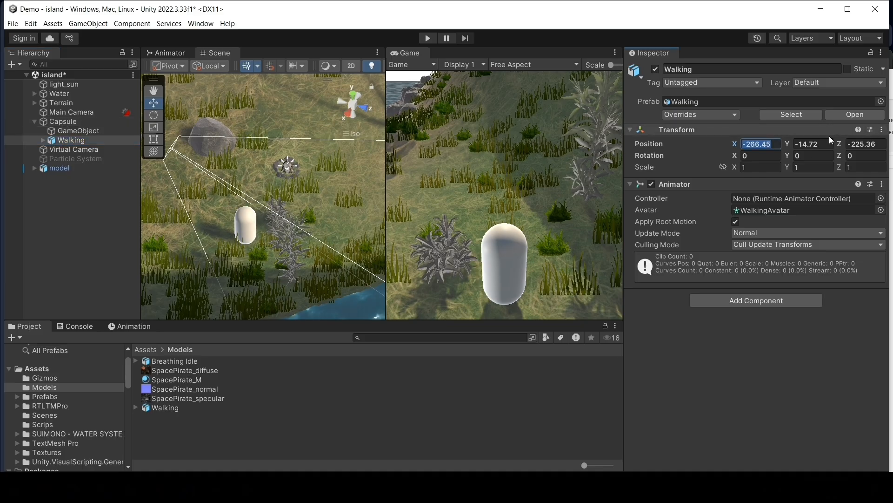
text(0)
key(Tab)
text(0)
key(Tab)
text(0)
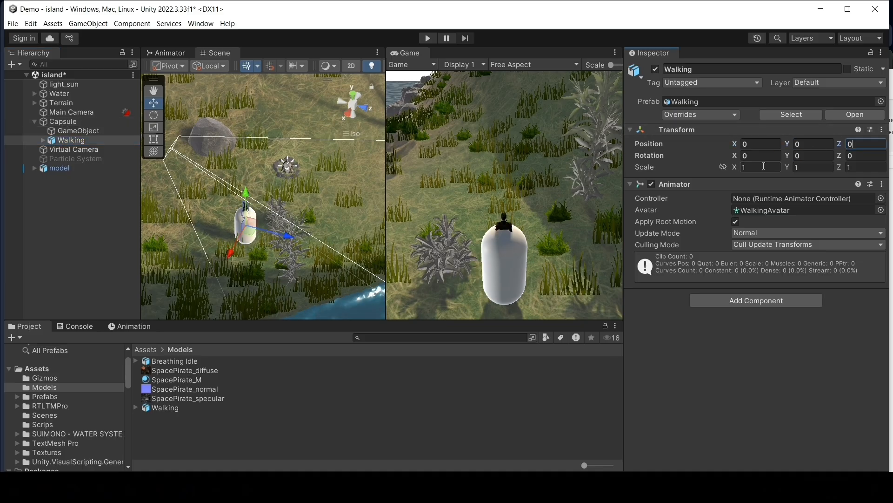
Scale the Walking model uniformly to about 2.03 and disable the Capsule's Mesh Renderer
click(153, 127)
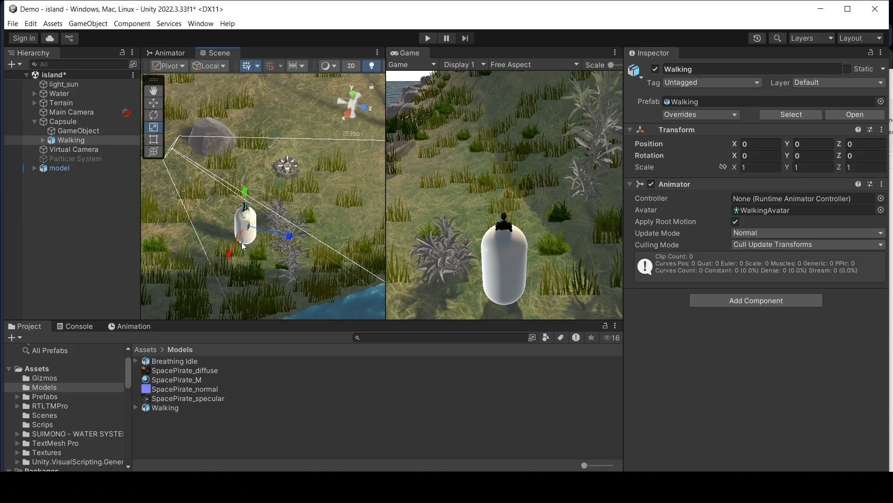
drag(245, 226, 269, 180)
click(66, 122)
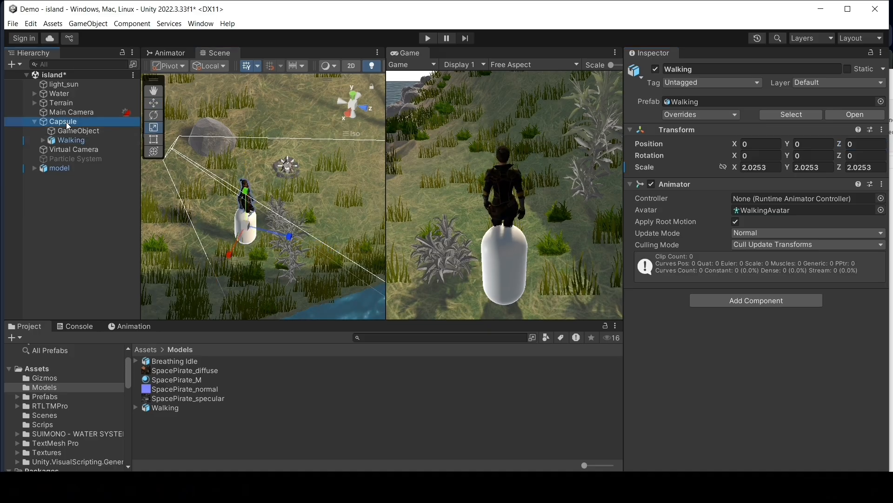
click(652, 184)
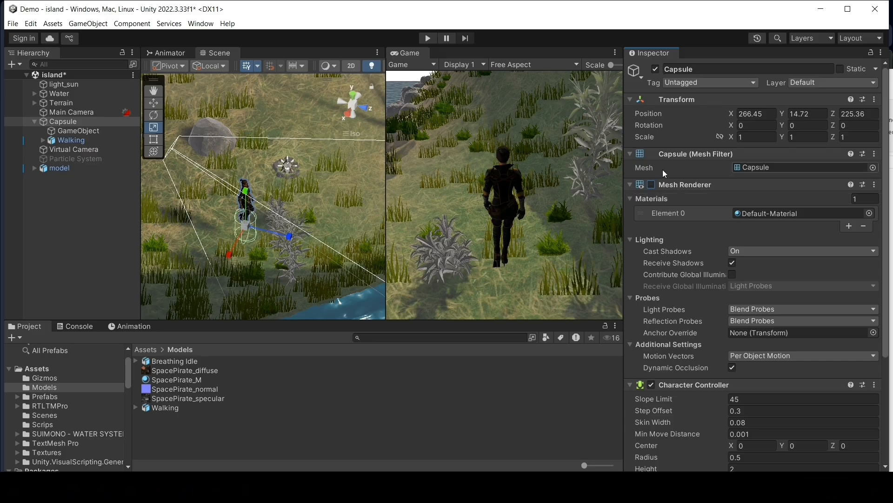
Lower the Walking model to a local Y position of about -1.13 so its feet reach the ground
click(119, 140)
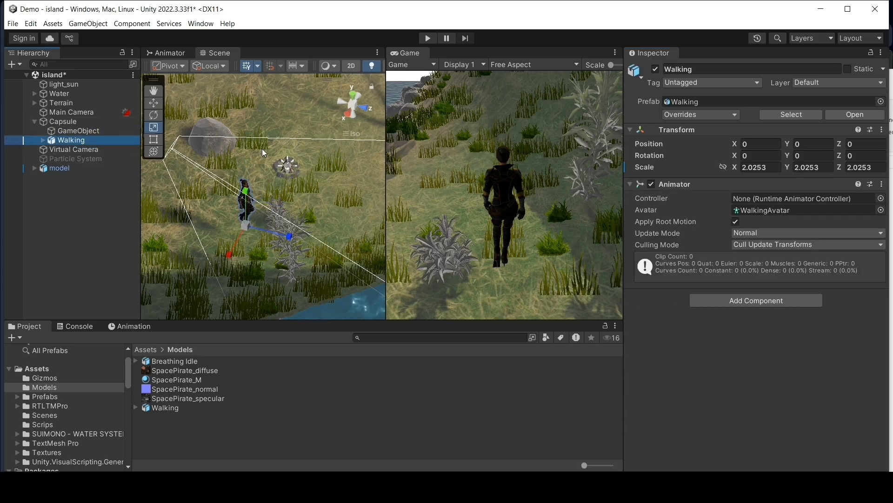
click(153, 103)
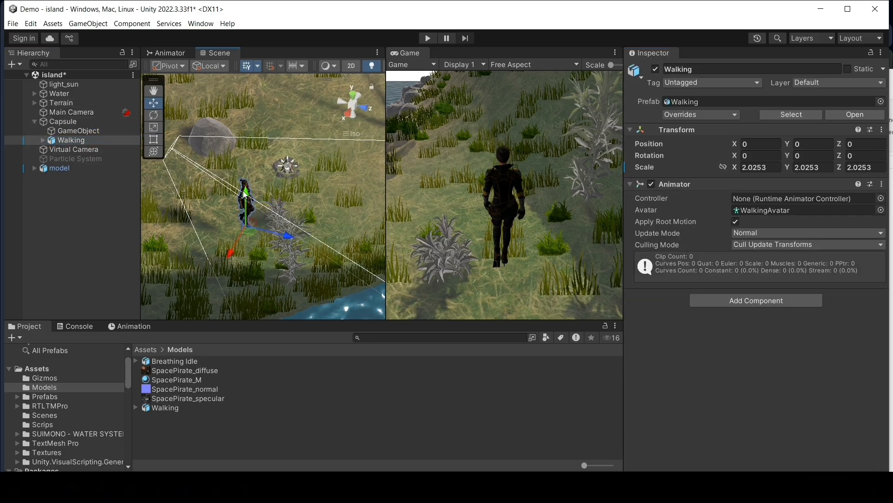
drag(245, 194, 226, 205)
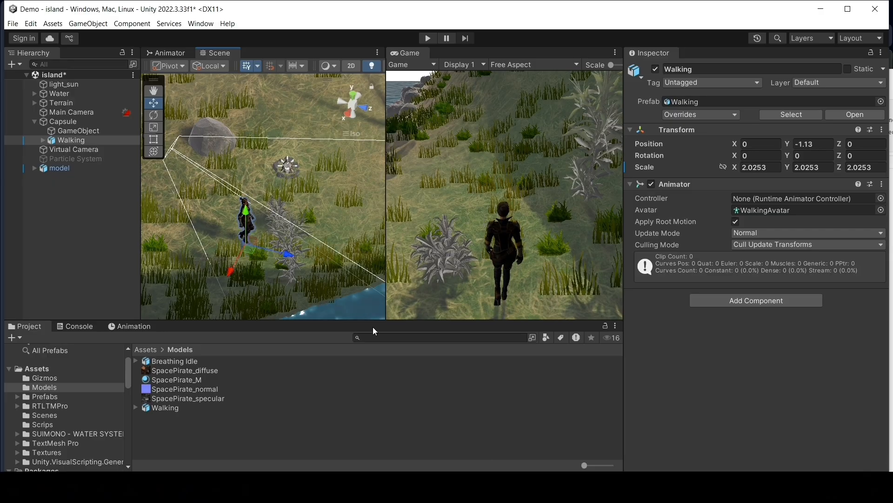
Enlarge the Scene and Game views and play-test the scene with the new character, then stop it
drag(431, 322, 431, 344)
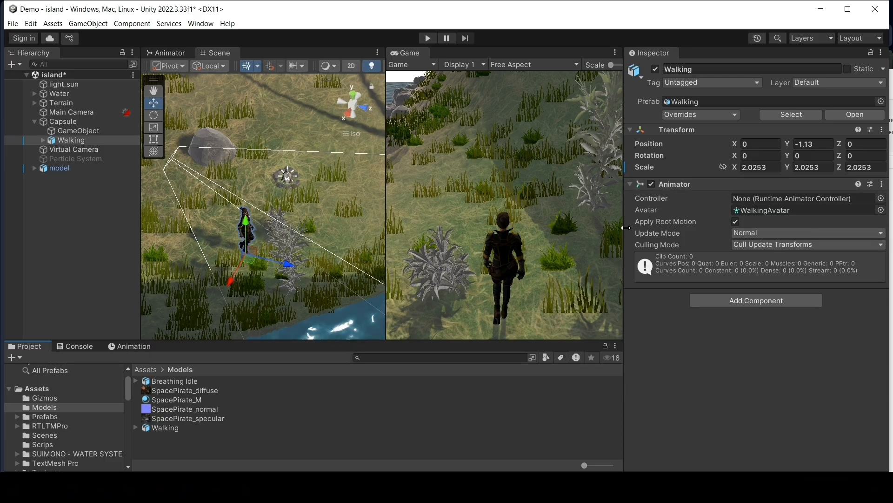
click(432, 39)
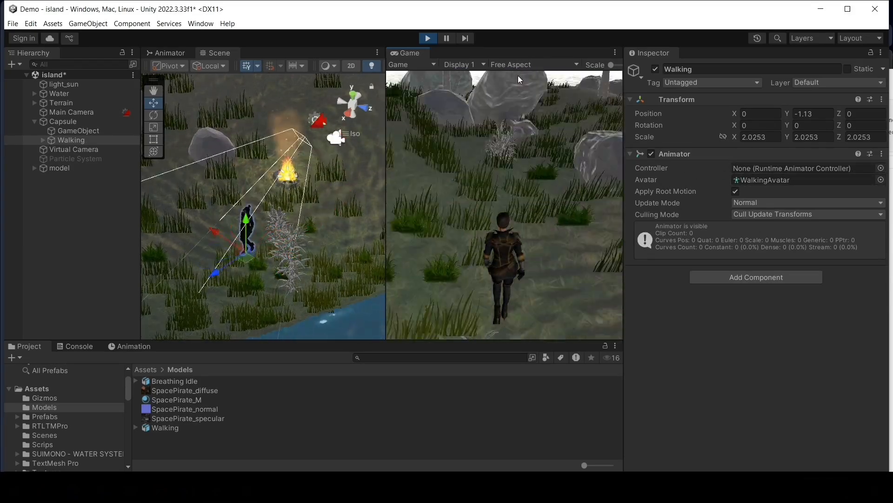
click(428, 38)
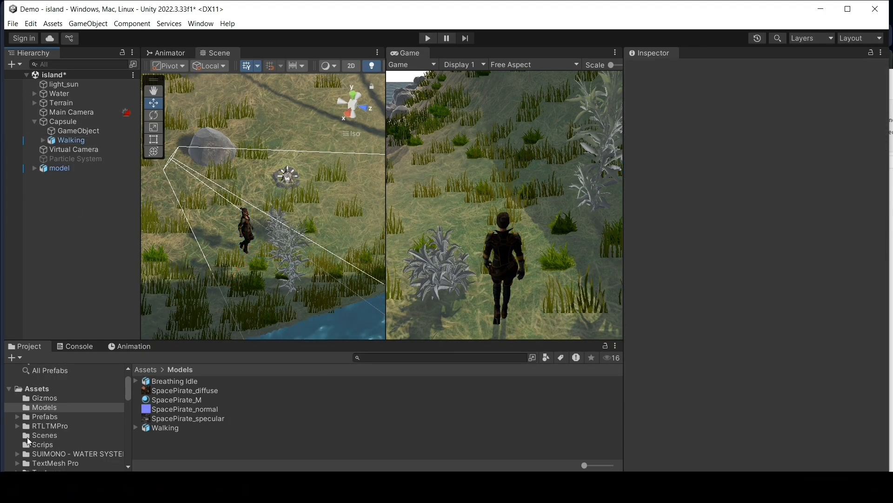
Create an Animator Controller asset in the Models folder and keep its default name
right_click(235, 448)
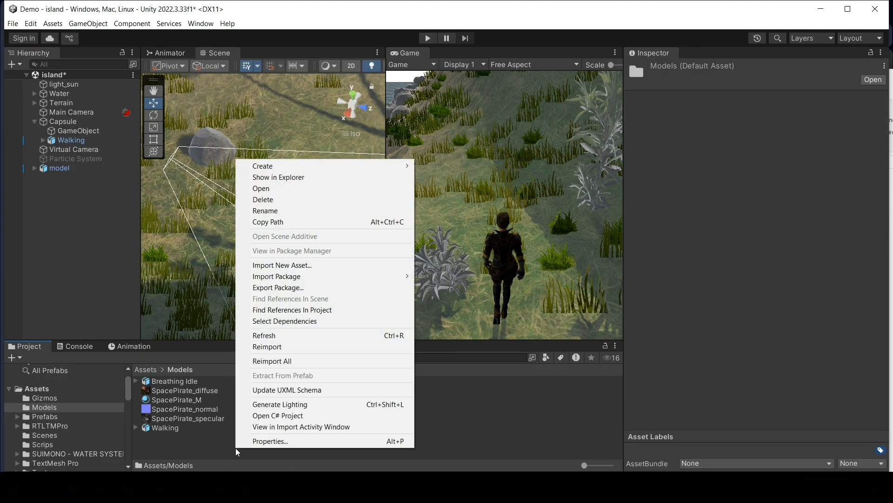
click(182, 442)
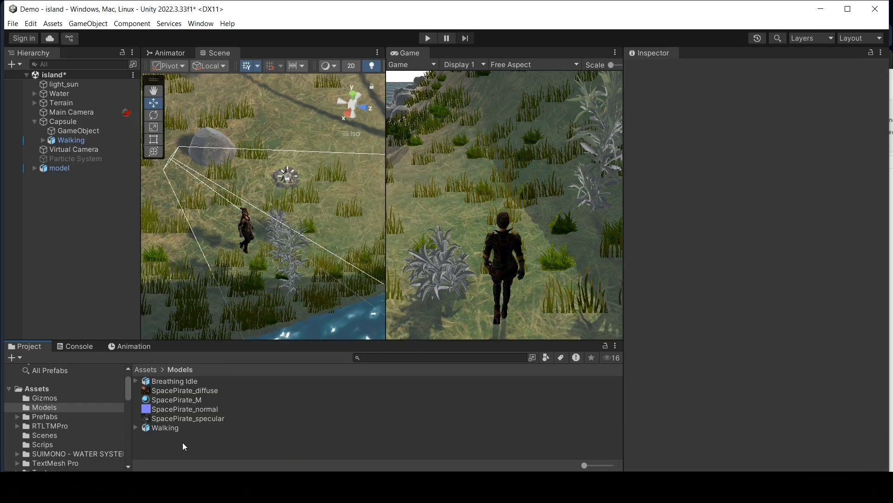
click(18, 357)
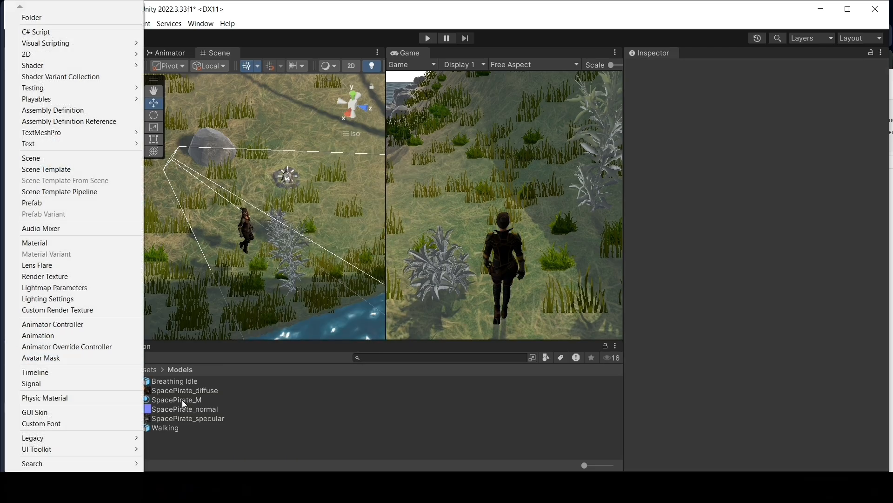
click(194, 440)
right_click(194, 441)
mouse_move(295, 159)
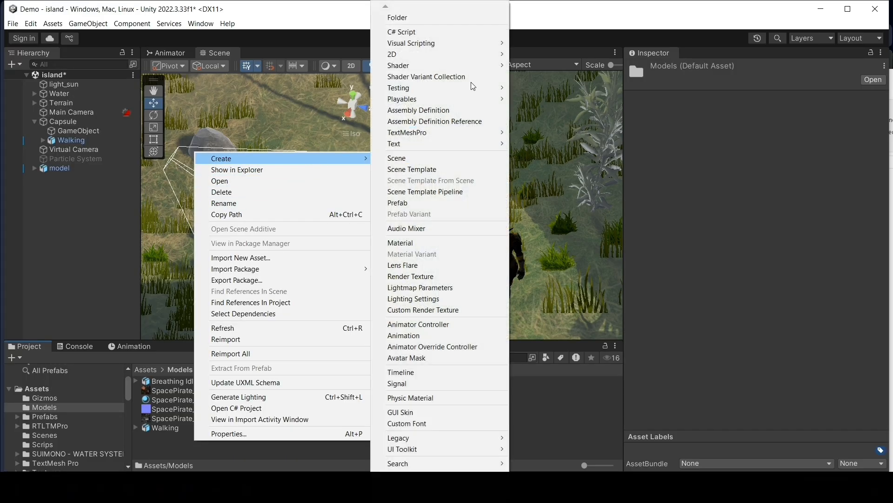
click(439, 324)
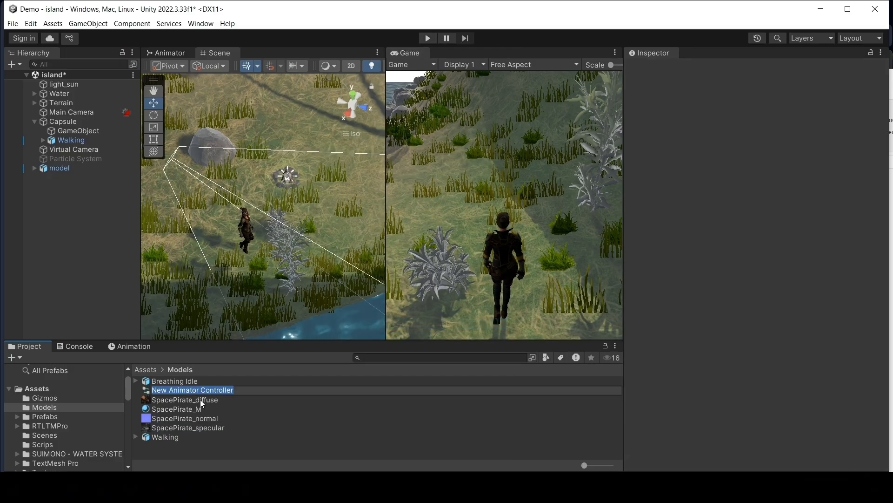
key(Return)
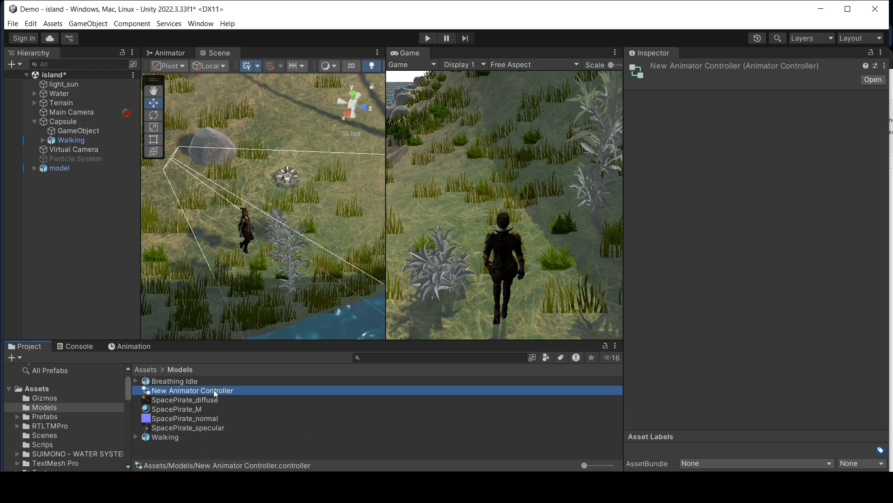
Assign New Animator Controller as the controller of the Walking model's Animator component
click(80, 140)
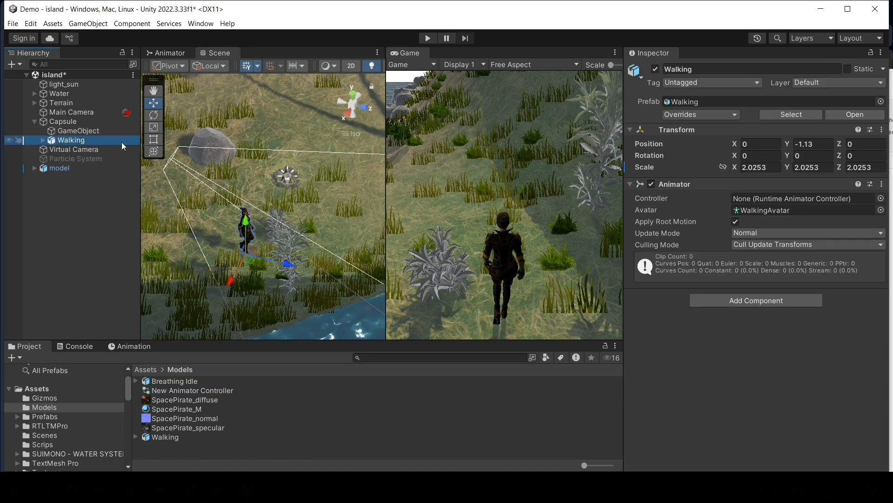
click(881, 198)
double_click(608, 186)
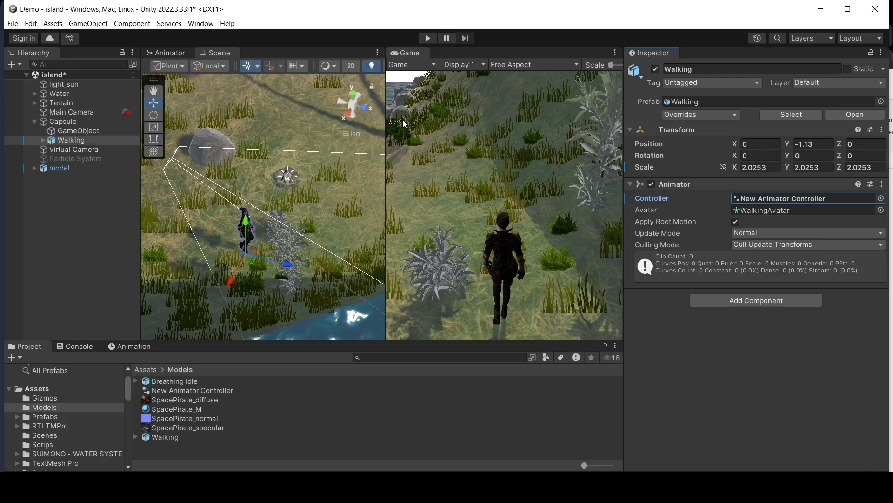
Open the Animator window for the new controller and widen it against the Game view
click(172, 52)
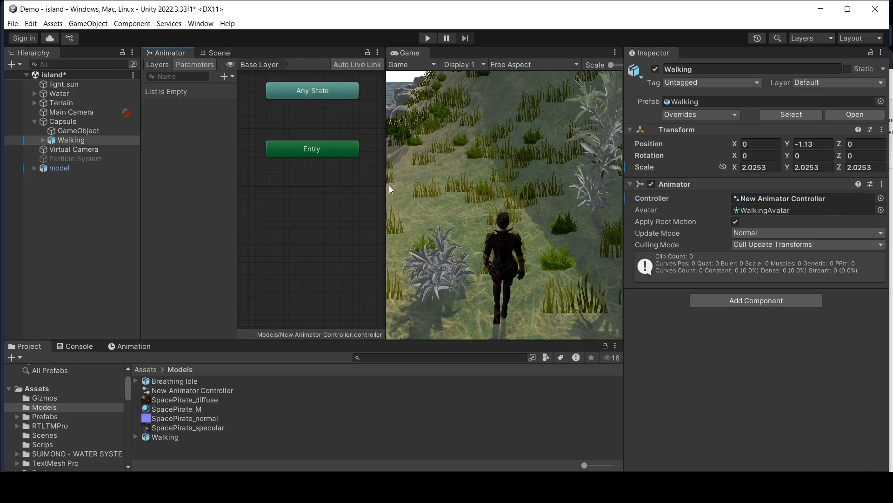
drag(386, 189, 528, 188)
click(200, 24)
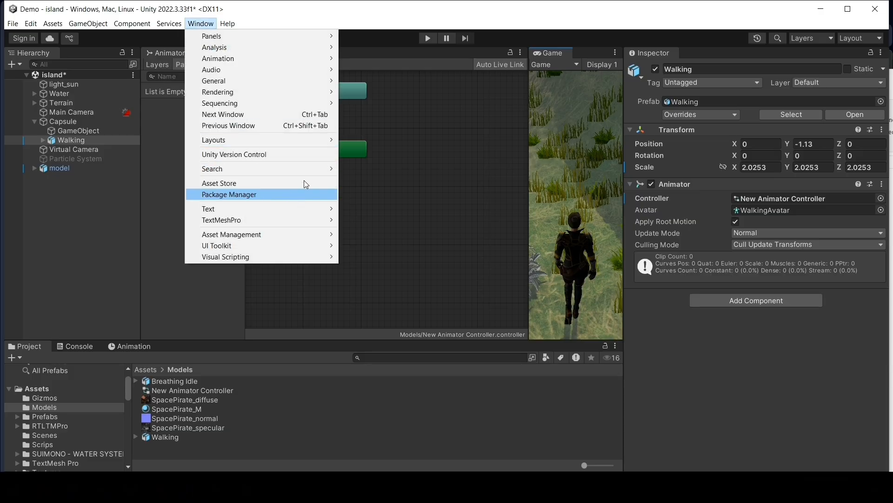
mouse_move(281, 85)
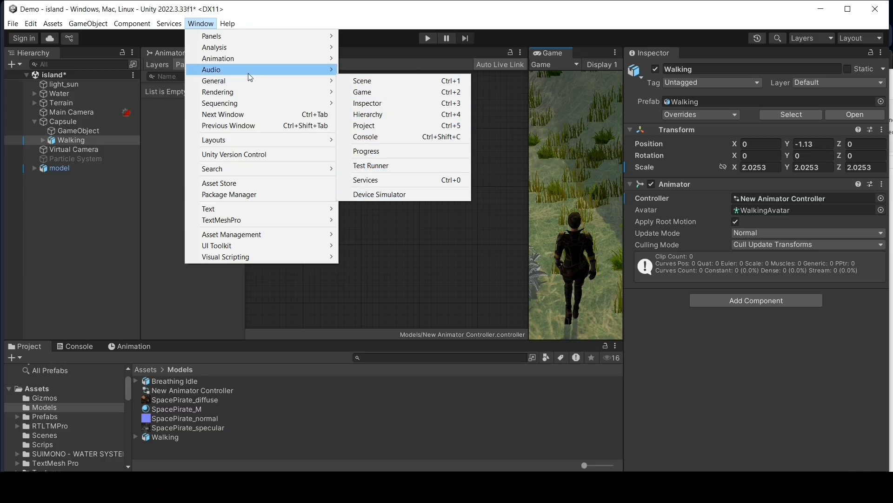
mouse_move(249, 58)
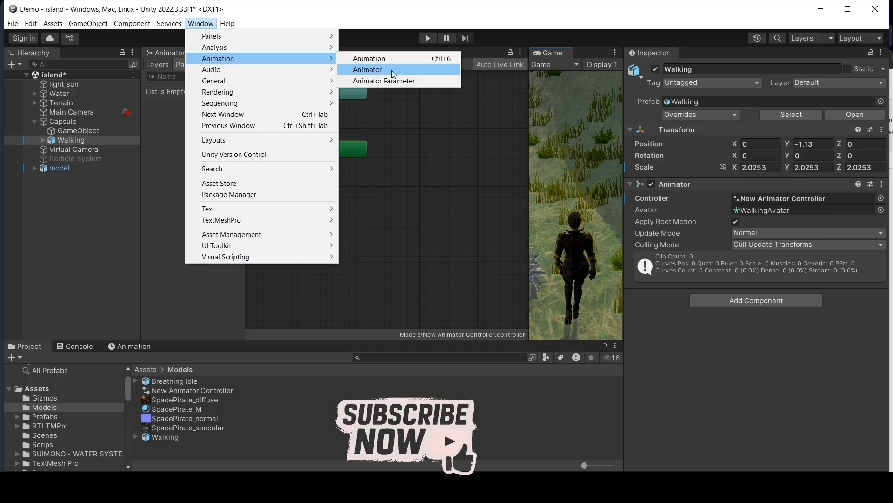
click(392, 71)
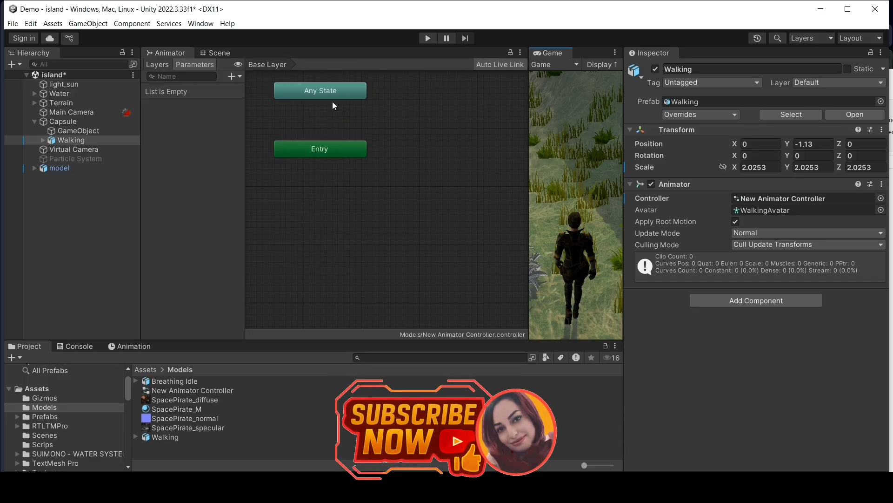
scroll(370, 181, down, 5)
scroll(421, 170, up, 2)
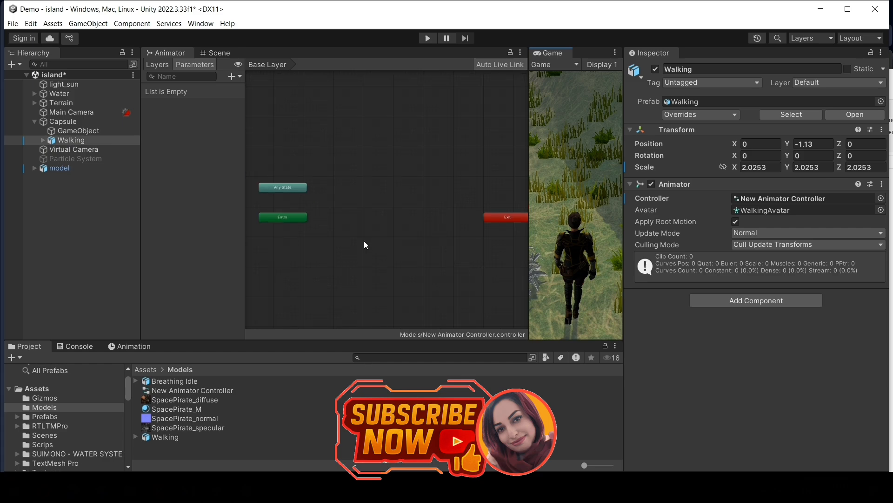
drag(529, 145, 426, 246)
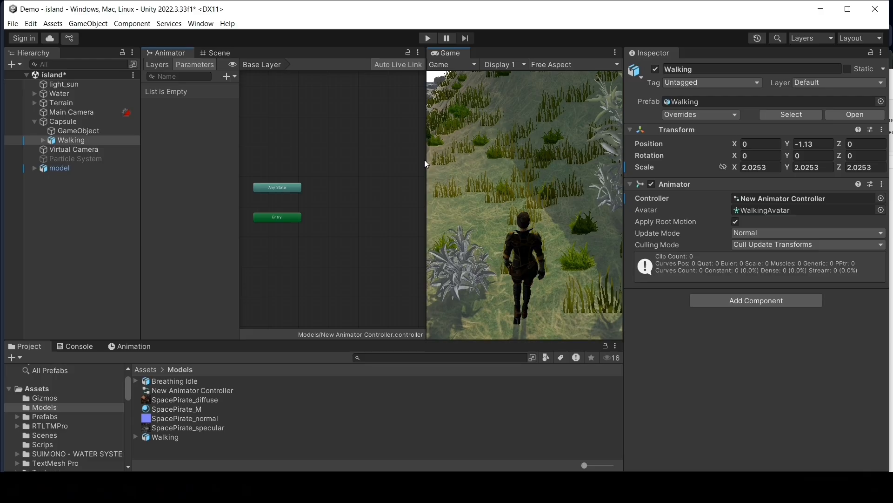
drag(425, 160, 560, 196)
Create an empty state in the Base Layer and place it level with Entry, between Entry and Exit
scroll(391, 223, up, 1)
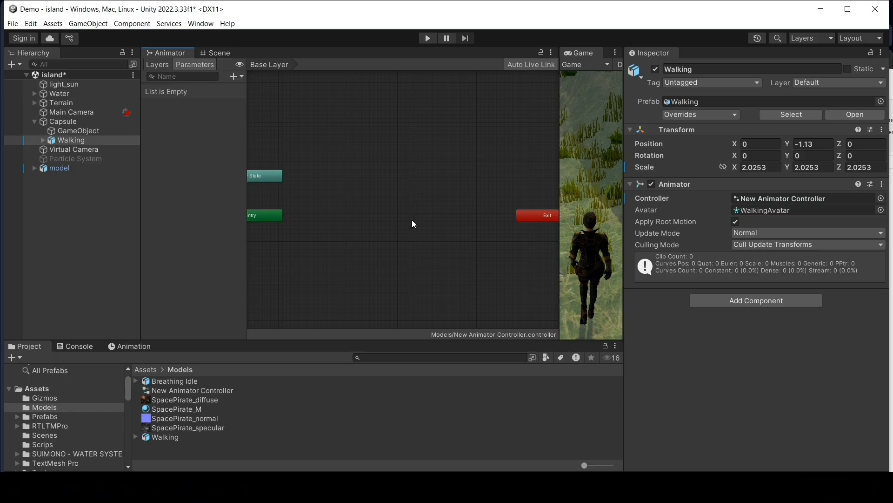
scroll(412, 220, up, 1)
right_click(412, 219)
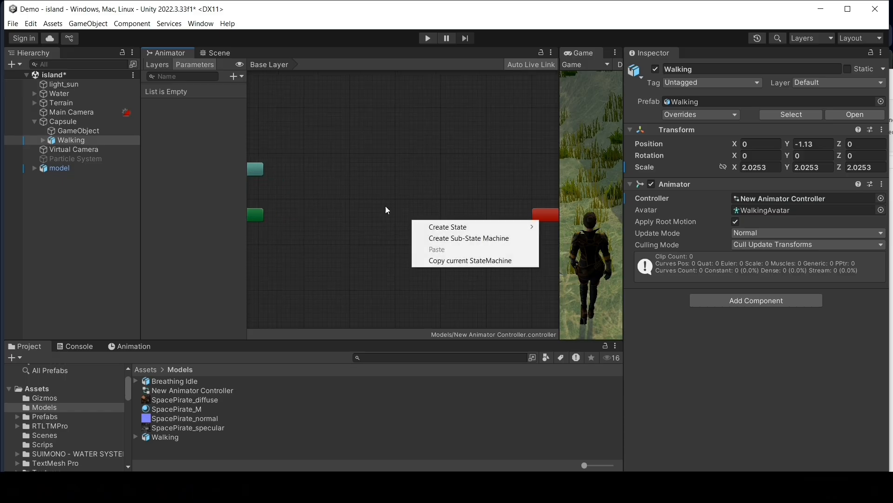
mouse_move(472, 230)
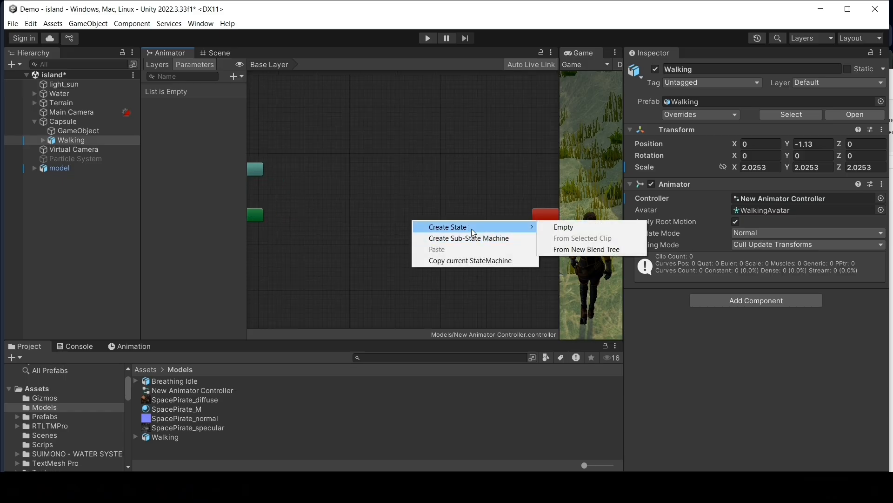
click(563, 227)
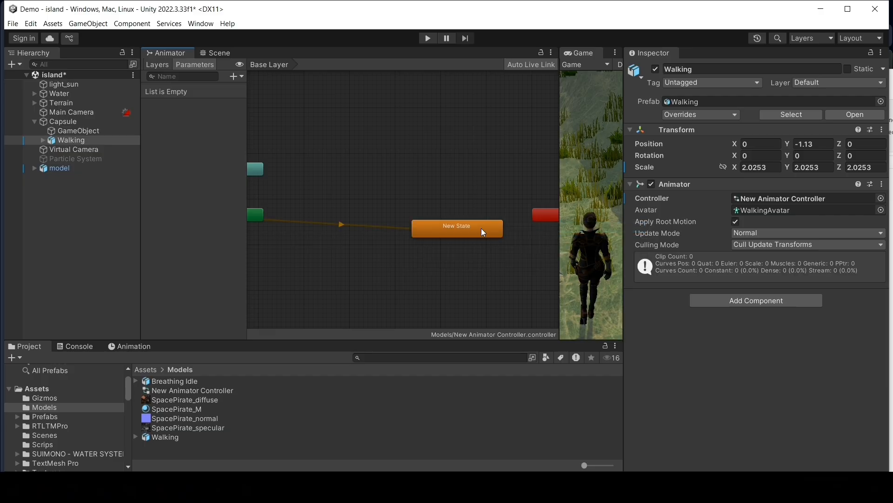
drag(451, 231, 406, 235)
scroll(406, 289, down, 5)
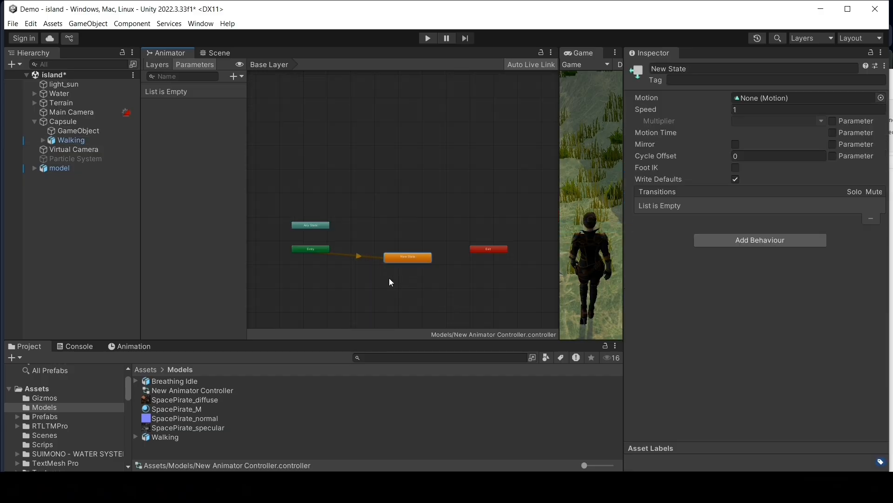
scroll(372, 275, up, 4)
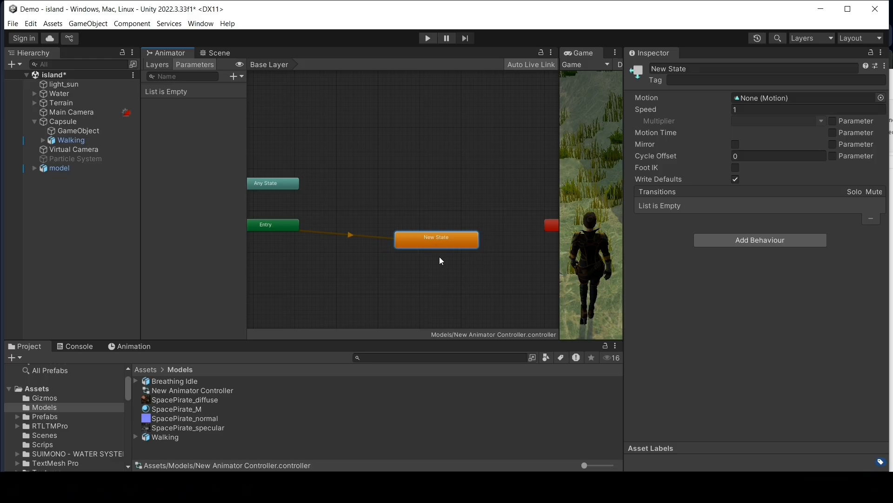
drag(447, 244, 430, 232)
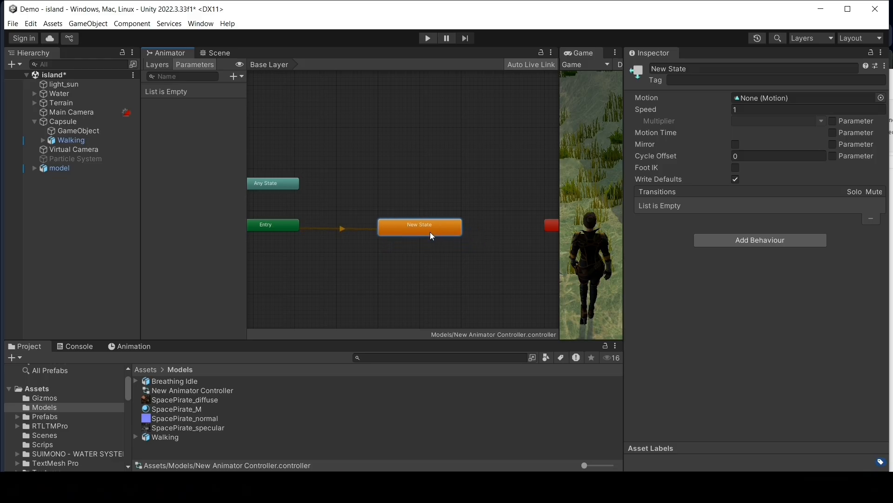
Assign the idle clip as the new state's motion and rename the state to idle
scroll(429, 232, up, 4)
scroll(428, 232, down, 5)
scroll(428, 231, up, 2)
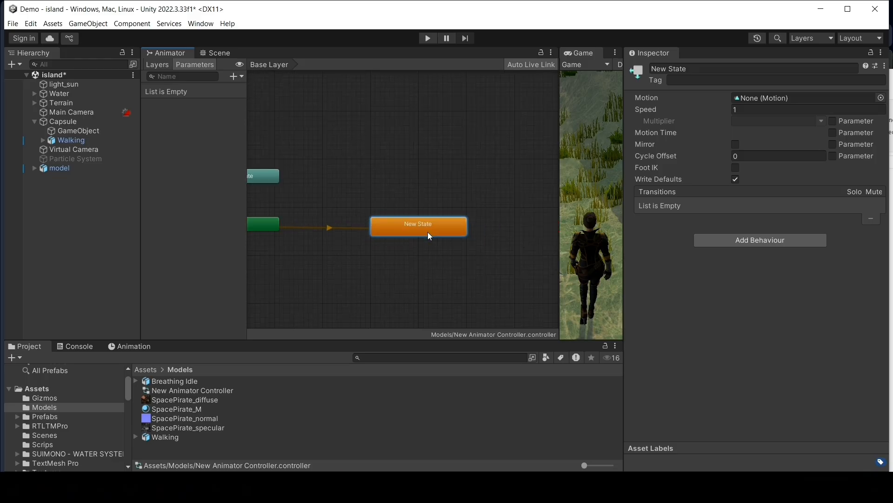
scroll(386, 230, up, 1)
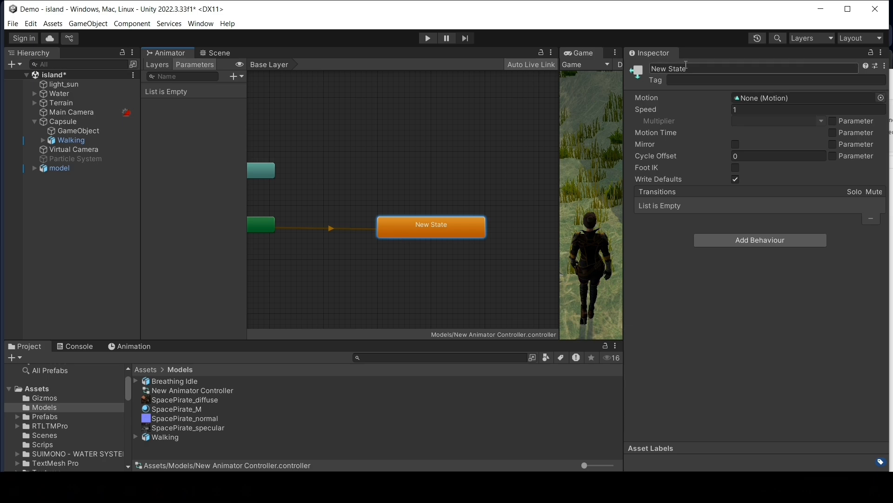
click(880, 97)
double_click(578, 240)
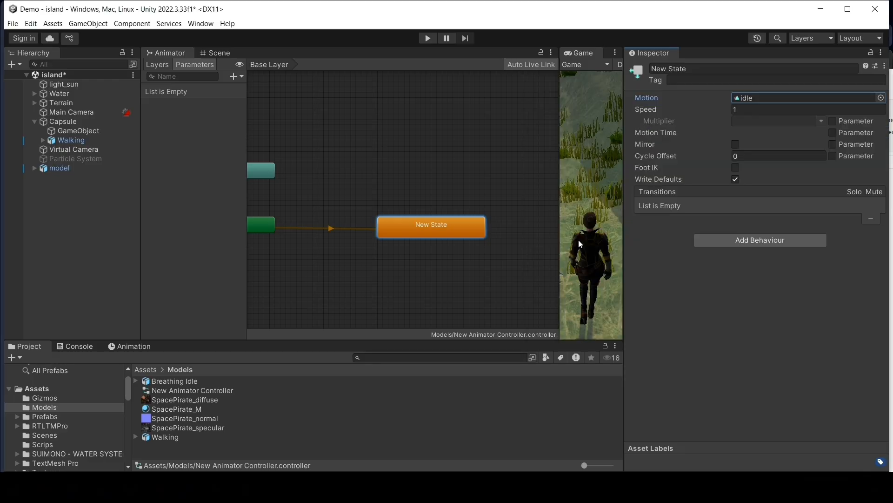
click(775, 110)
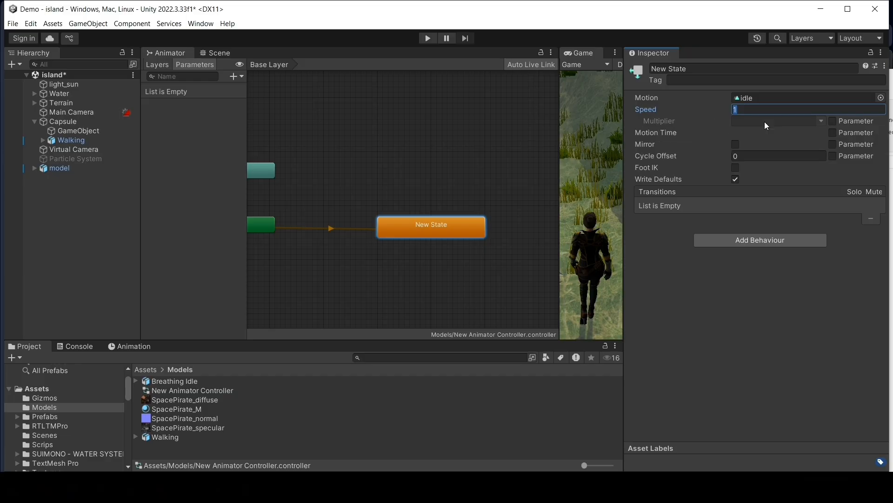
click(724, 69)
text(i)
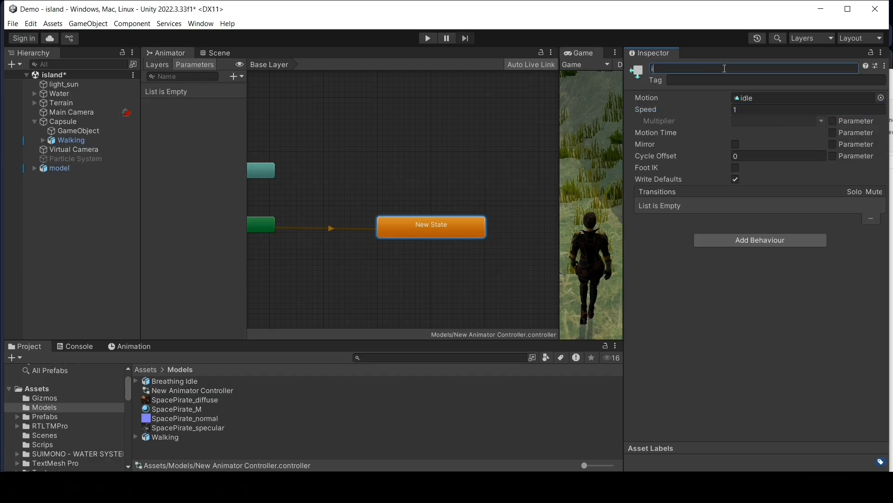
text(dle)
key(Return)
Create a second empty state and place it directly above the idle state
right_click(456, 175)
mouse_move(471, 176)
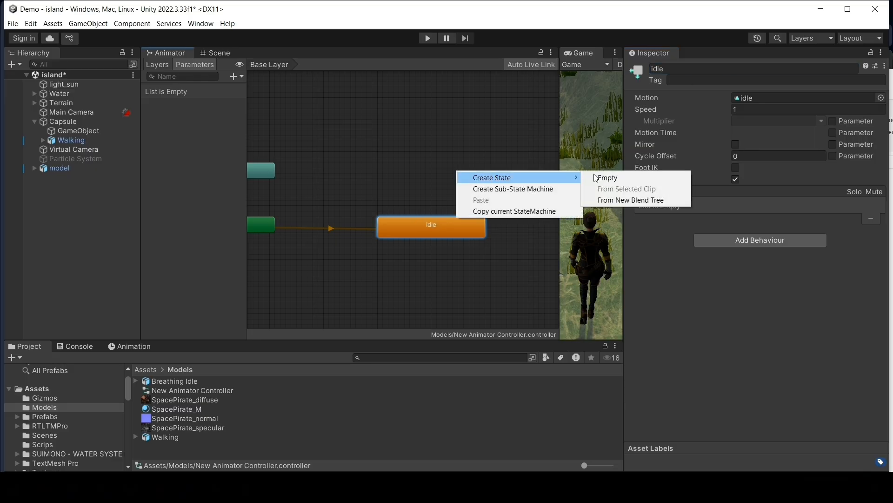
click(605, 178)
drag(552, 183, 471, 168)
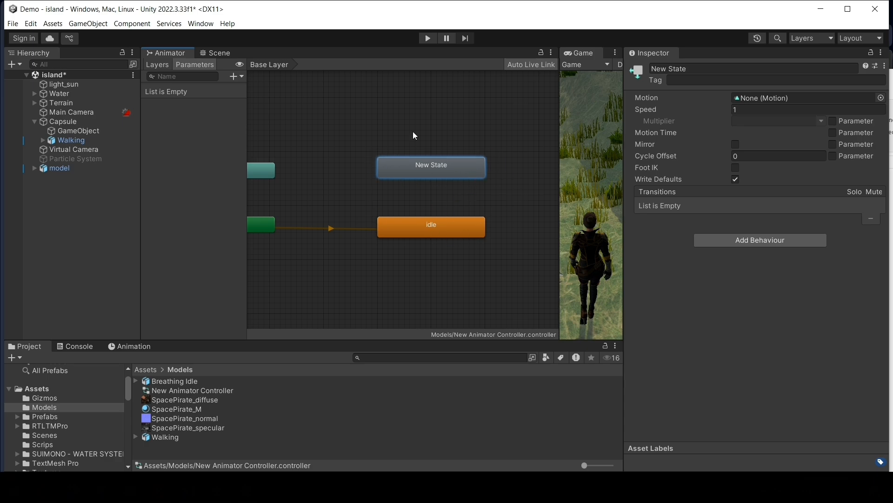
Rename the second state to walk and assign the walk clip as its motion
click(749, 70)
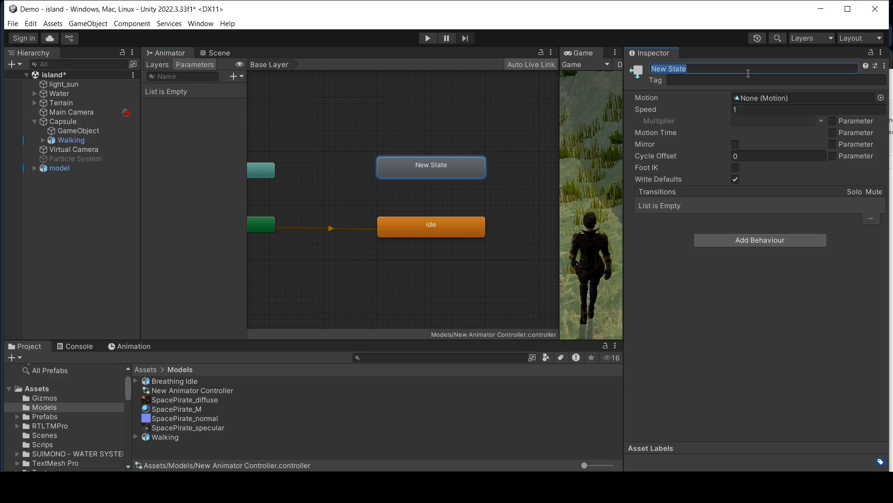
text(walk)
key(Return)
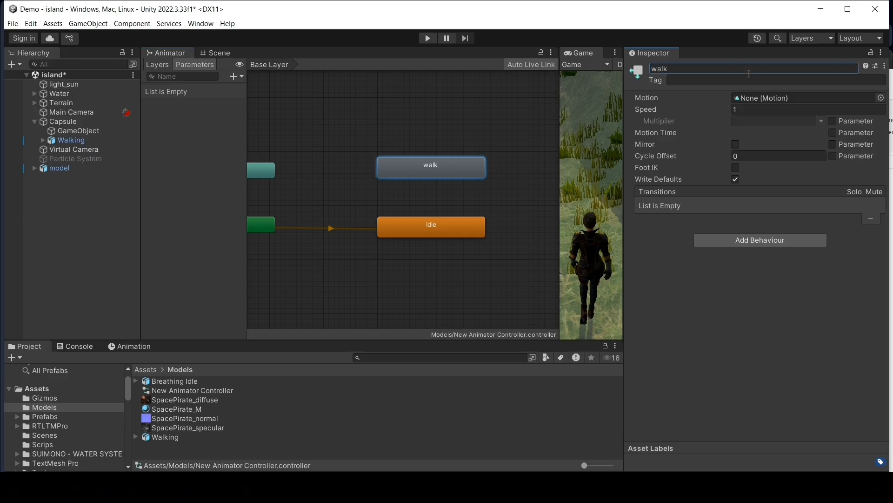
click(881, 97)
double_click(552, 262)
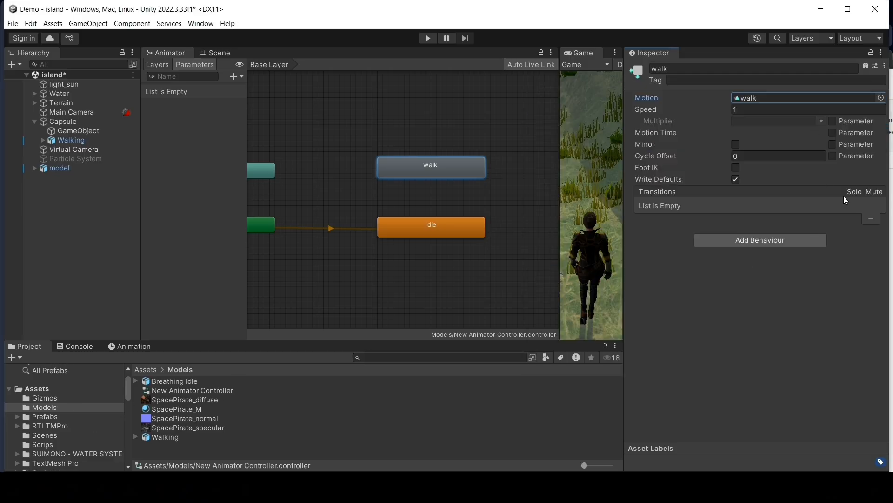
Make a transition from the idle state to the walk state and select it
click(429, 251)
click(423, 177)
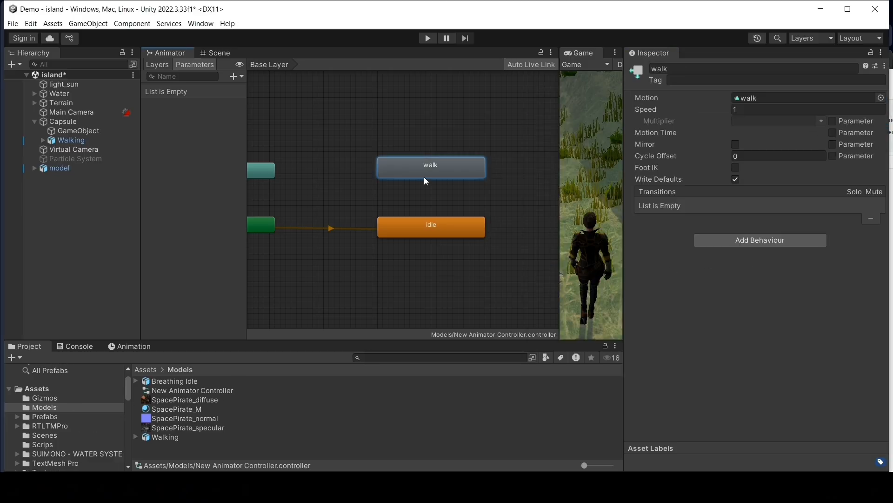
click(416, 225)
click(427, 169)
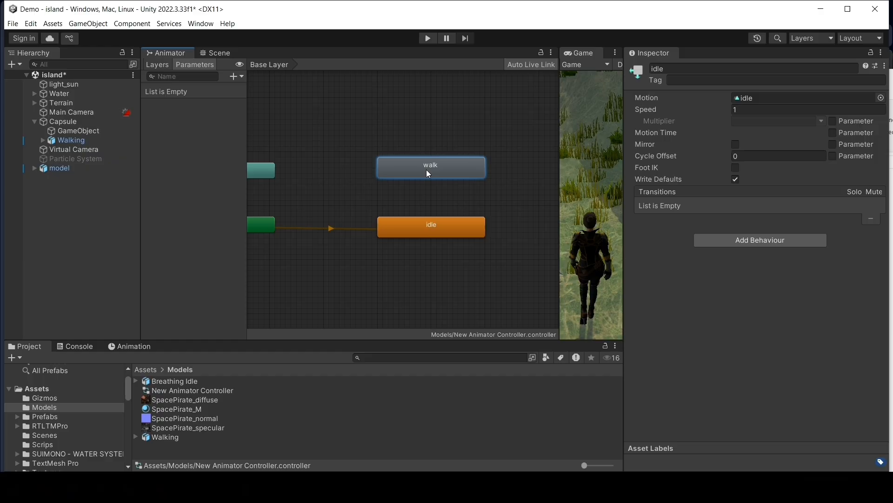
right_click(427, 230)
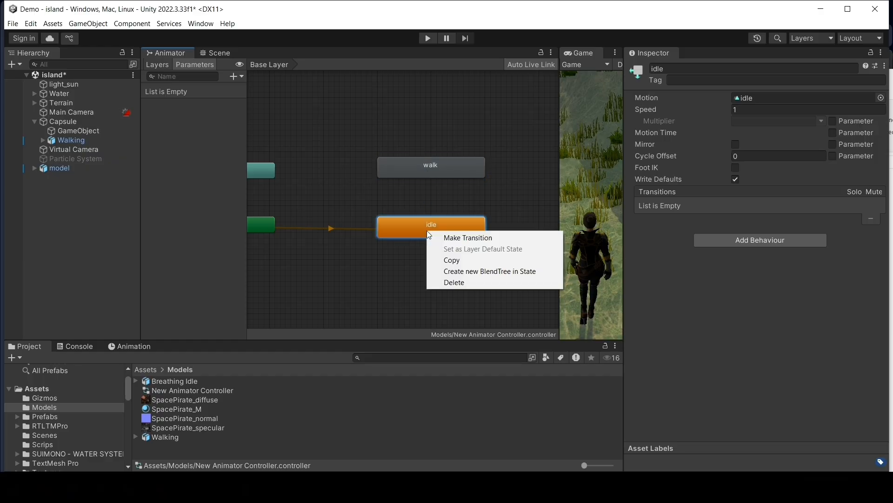
click(459, 235)
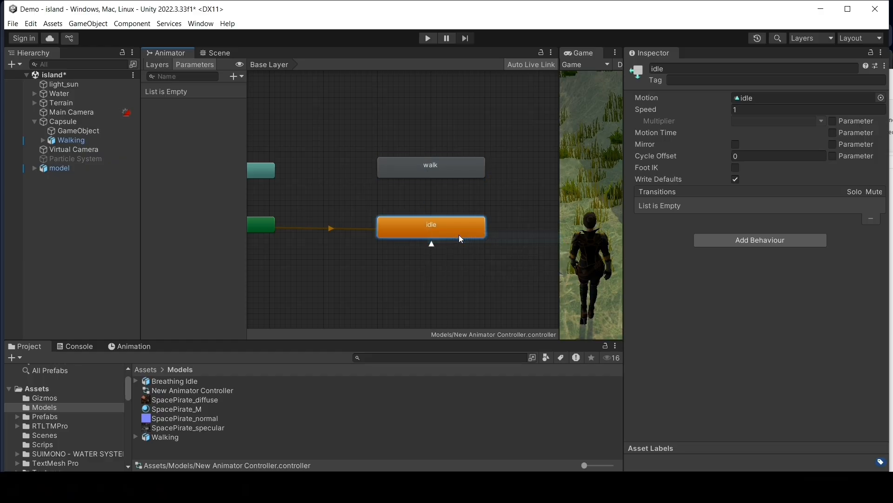
click(431, 170)
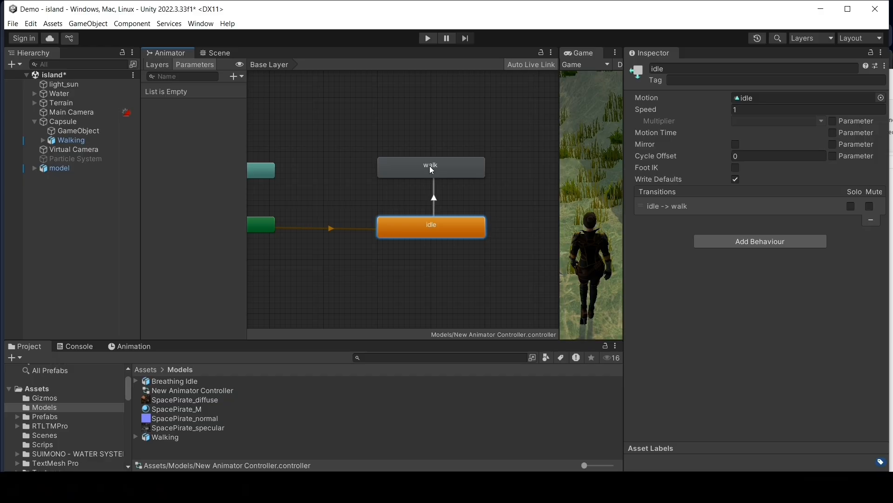
click(435, 200)
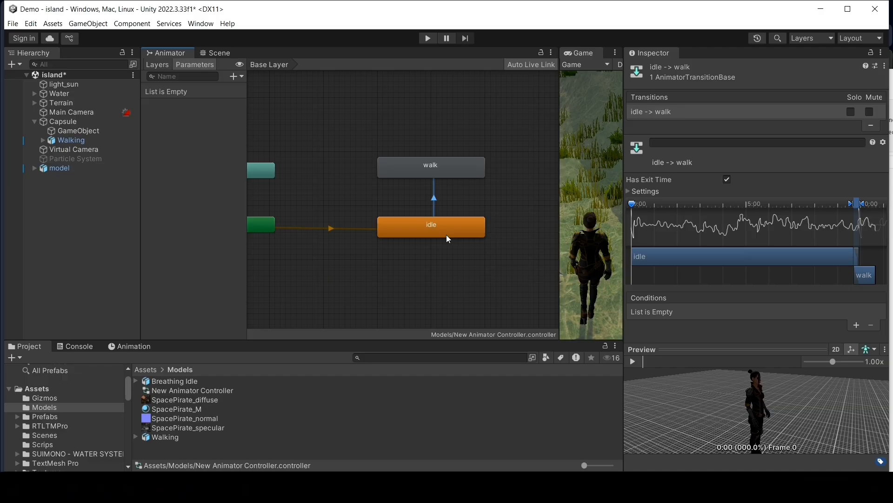
Make a return transition from the walk state to the idle state
right_click(422, 166)
click(442, 173)
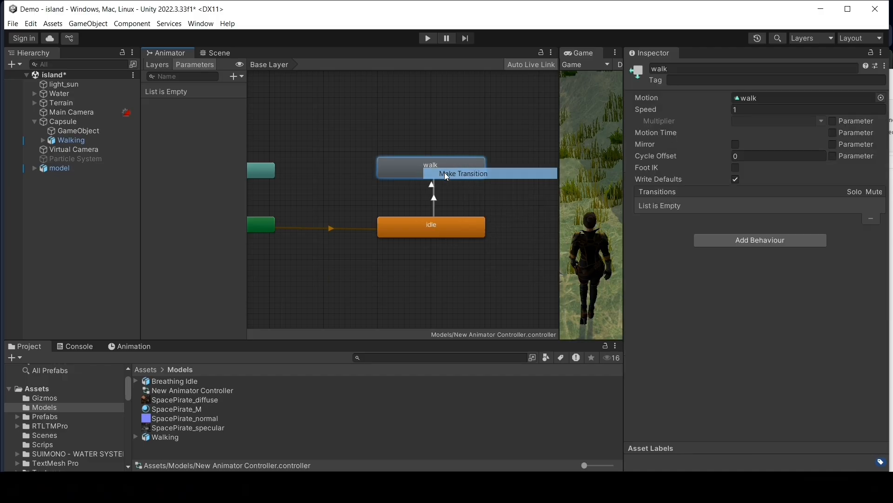
click(426, 230)
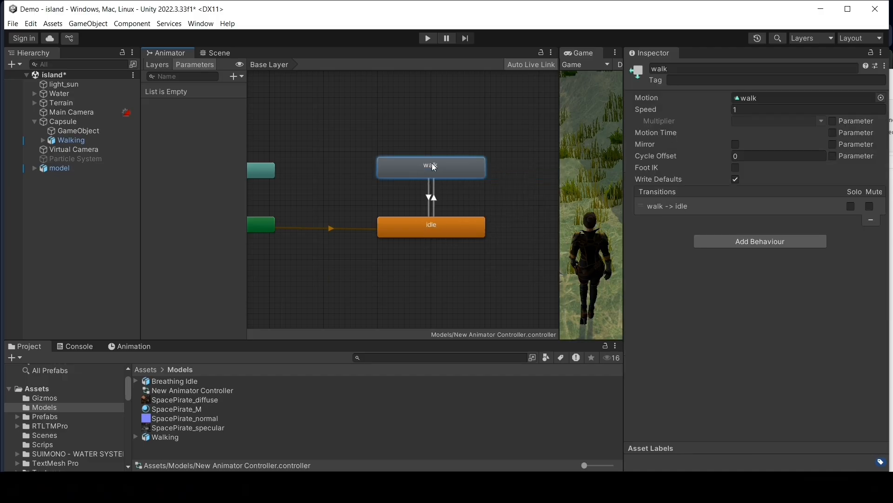
click(434, 201)
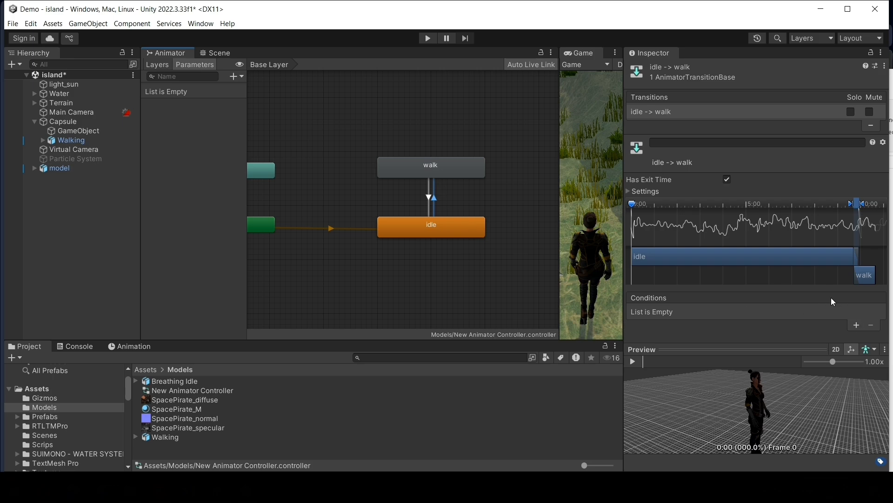
Add a Bool parameter to the Animator Controller
click(270, 64)
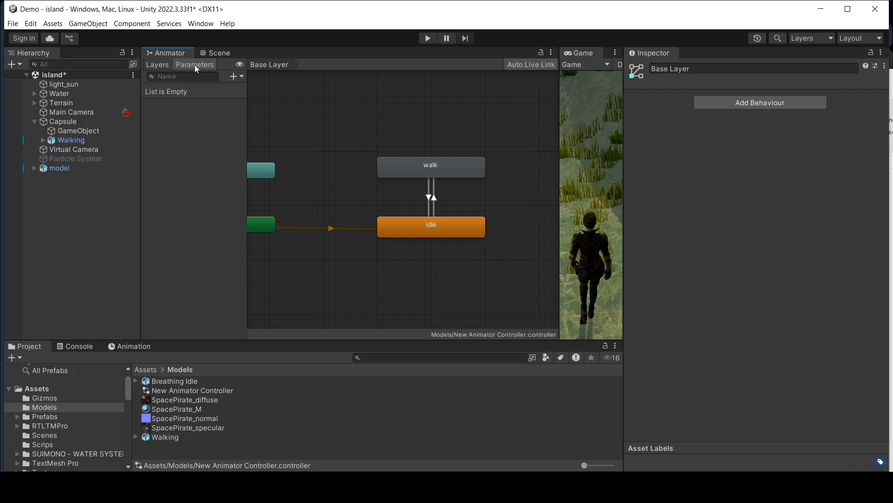
click(243, 77)
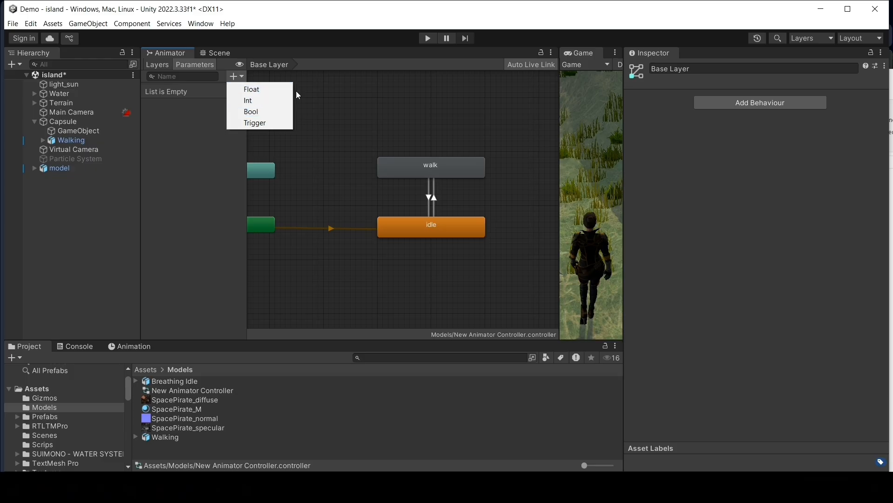
click(255, 115)
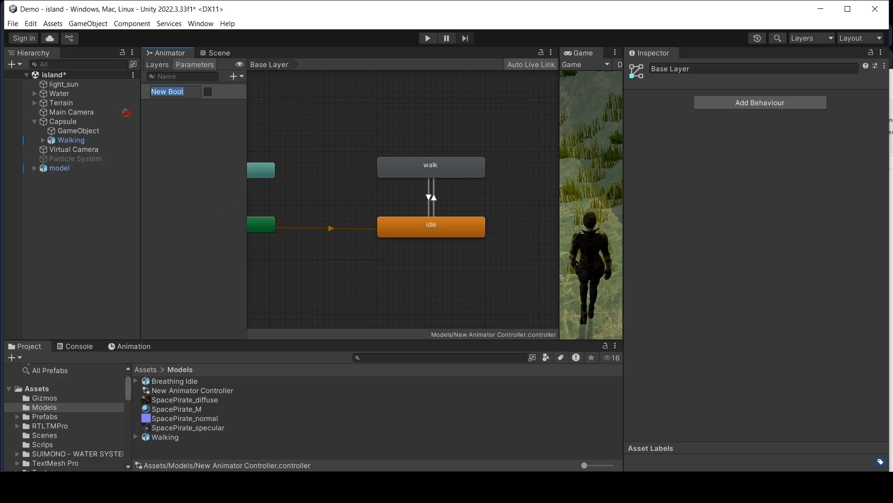
Copy the isWalking name from the SetBool call in the Visual Studio script and rename the Unity Bool parameter to isWalking
click(235, 487)
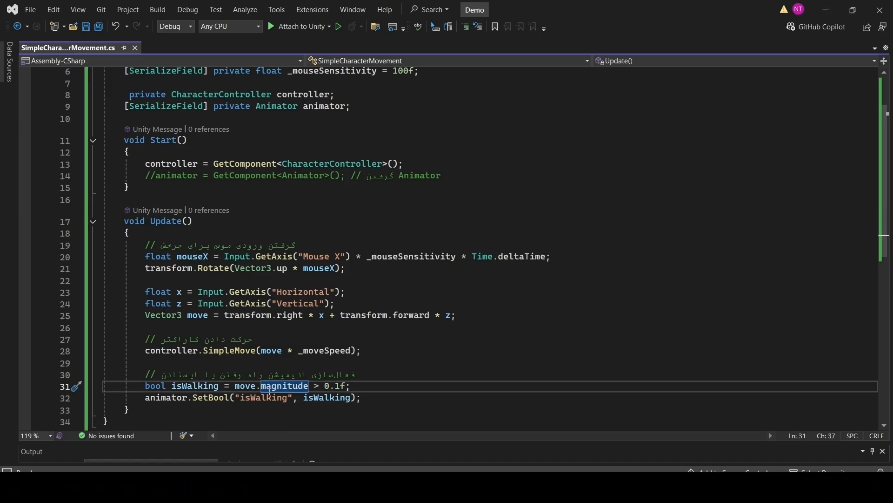
double_click(268, 399)
key(ctrl+c)
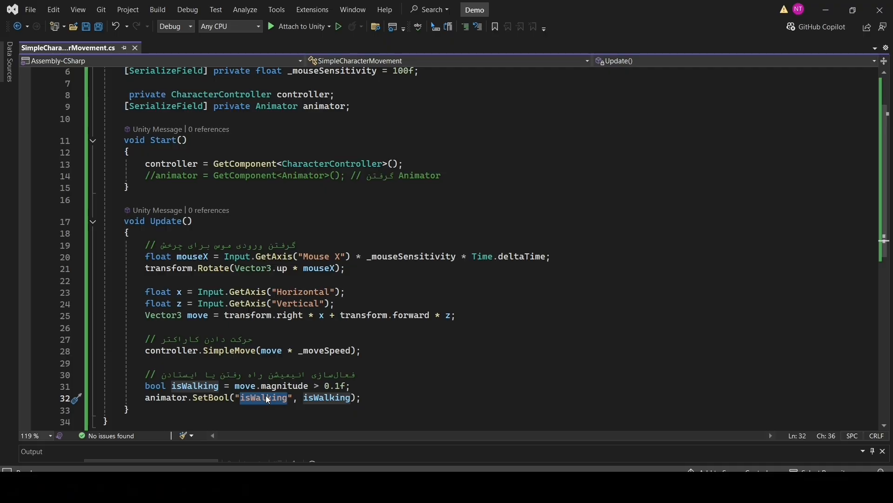
click(827, 9)
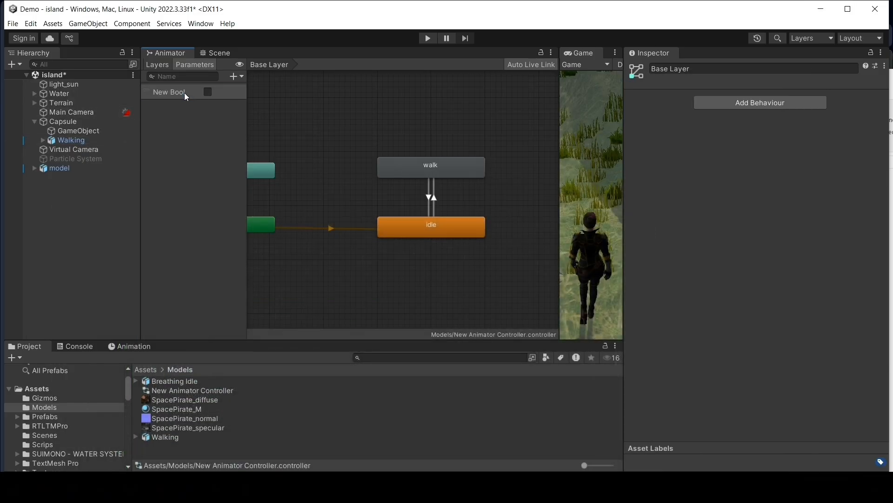
double_click(153, 93)
key(ctrl+v)
key(Return)
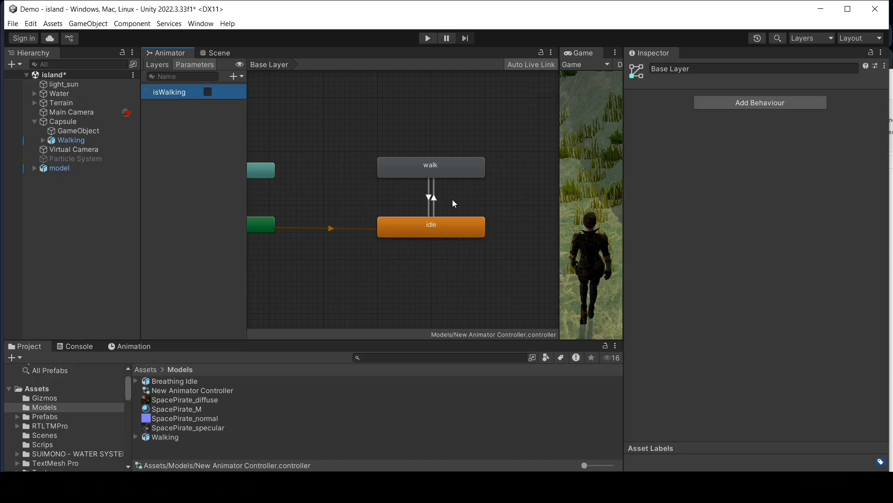
Add the condition isWalking true to the idle-to-walk transition and isWalking false to the walk-to-idle transition
click(434, 199)
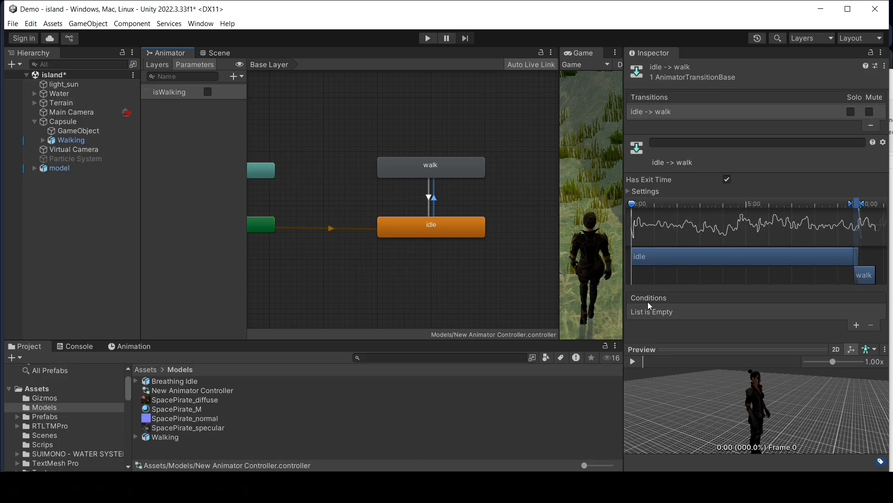
click(856, 326)
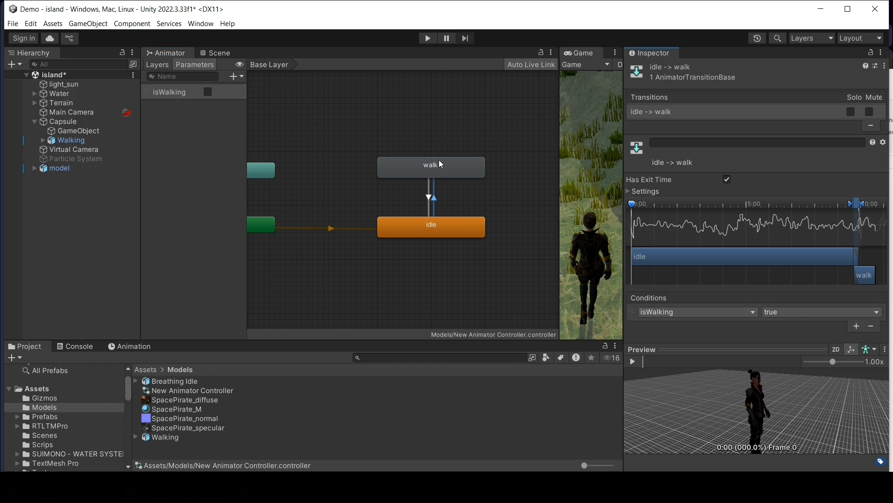
click(429, 196)
click(858, 326)
click(787, 312)
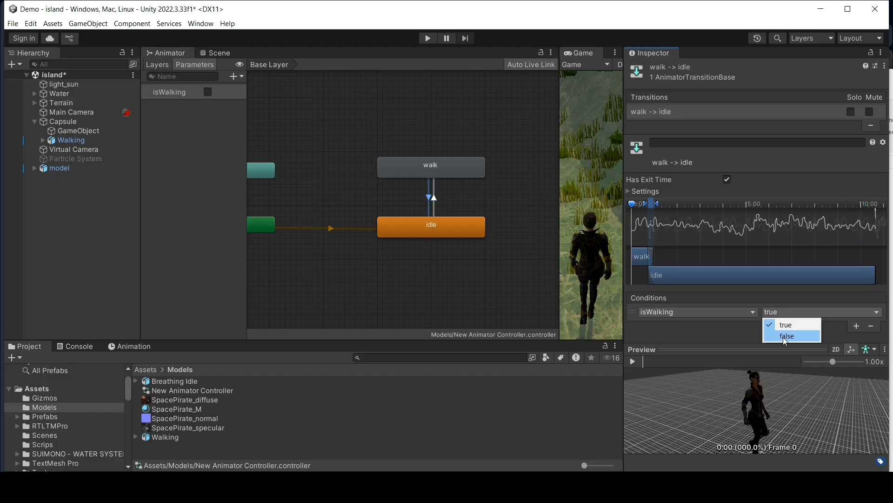
click(786, 337)
Disable Has Exit Time on both the idle-to-walk and walk-to-idle transitions
click(434, 199)
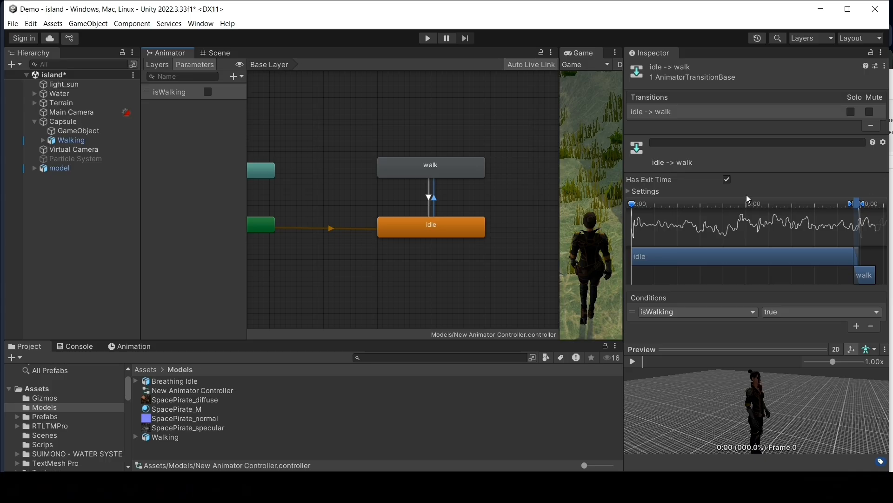
click(728, 180)
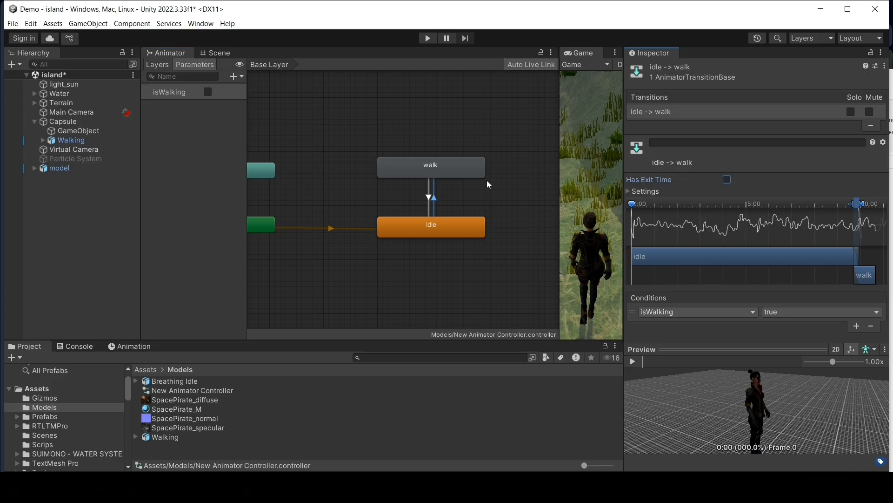
click(428, 198)
click(727, 180)
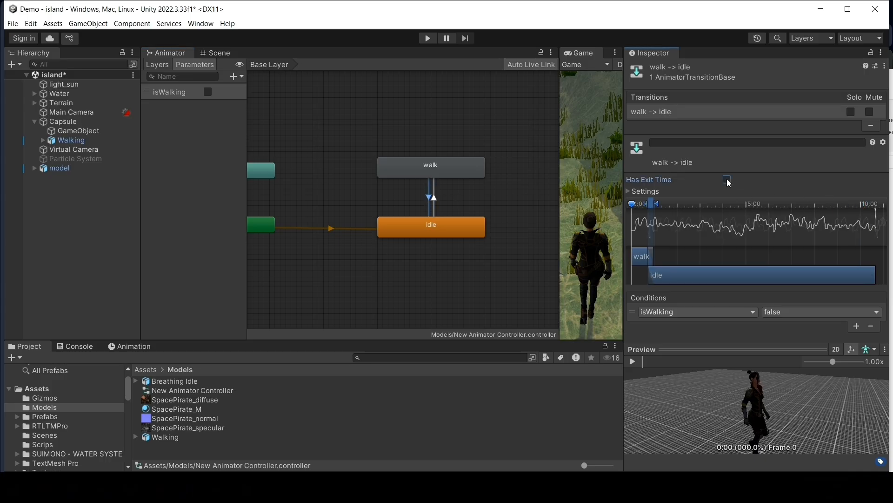
Try earlier and later positions for the idle-to-walk blend on the transition timeline
click(434, 199)
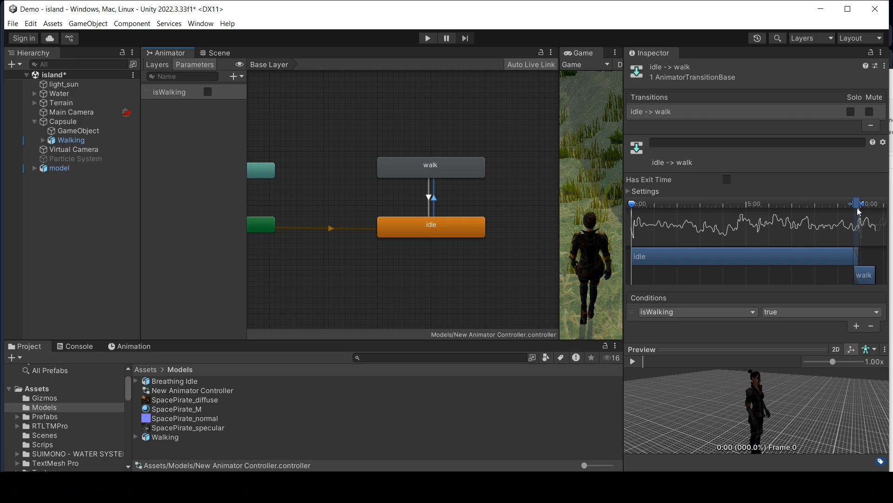
mouse_move(859, 212)
mouse_down()
mouse_move(741, 232)
mouse_move(808, 225)
mouse_move(657, 223)
mouse_move(808, 231)
mouse_move(791, 230)
mouse_up()
scroll(643, 204, up, 12)
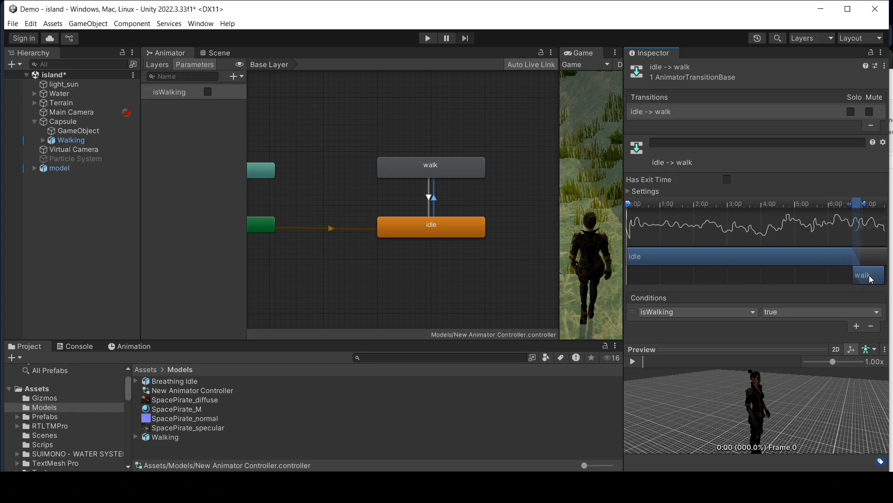
drag(856, 206, 825, 224)
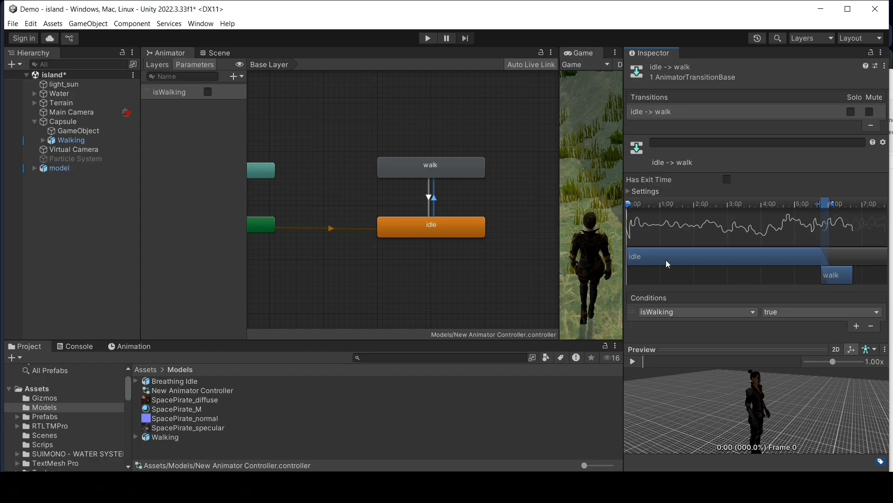
scroll(697, 255, down, 5)
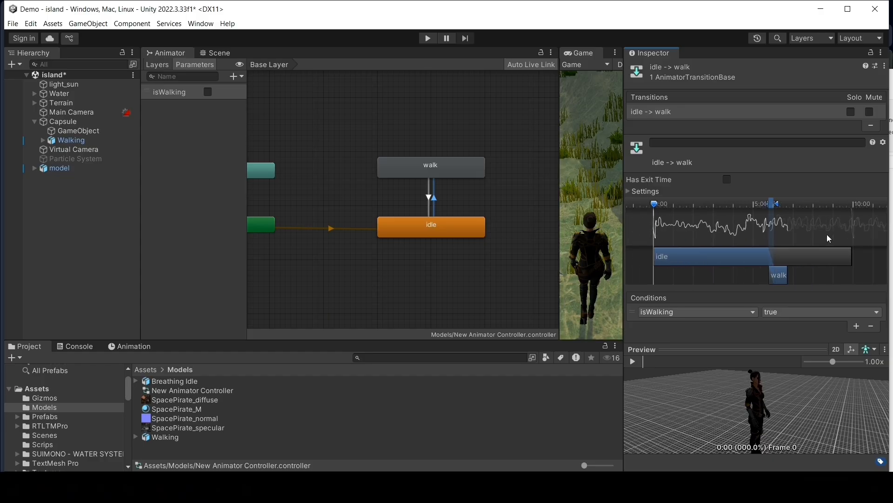
drag(772, 207, 850, 211)
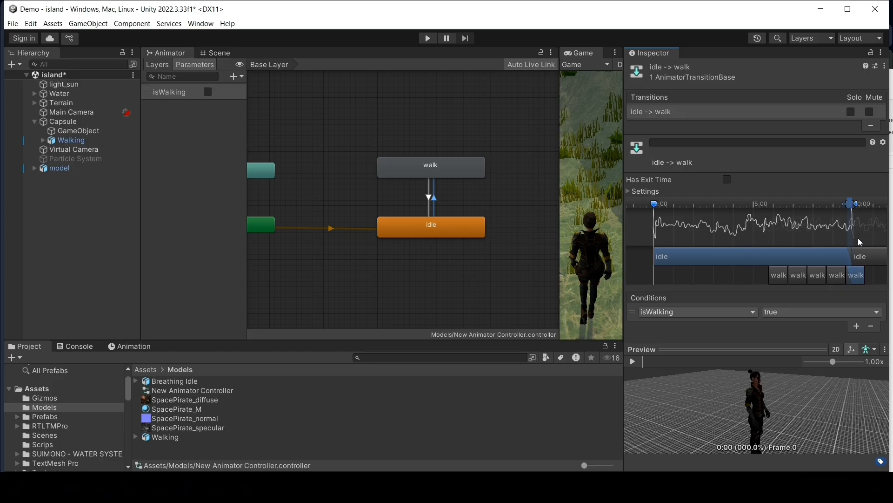
Move the idle-to-walk blend to the very start of the idle clip on the transition timeline
mouse_move(851, 205)
mouse_down()
mouse_move(682, 225)
mouse_move(655, 244)
mouse_up()
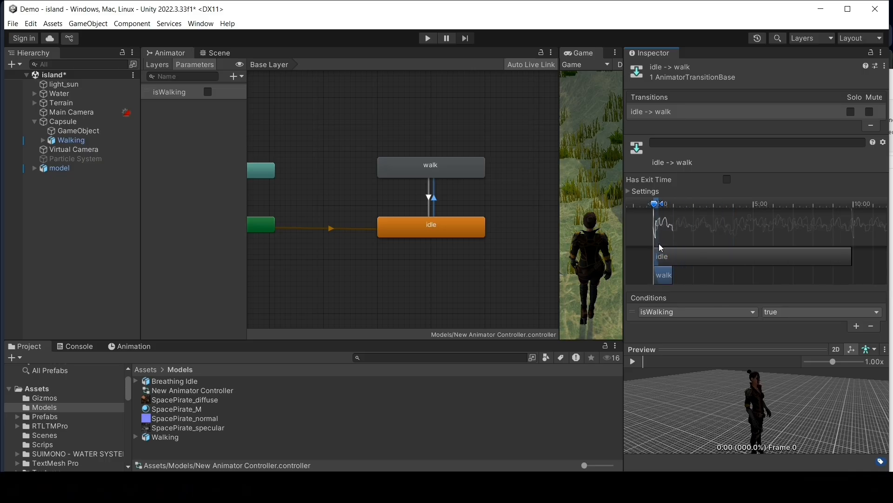
scroll(660, 267, up, 5)
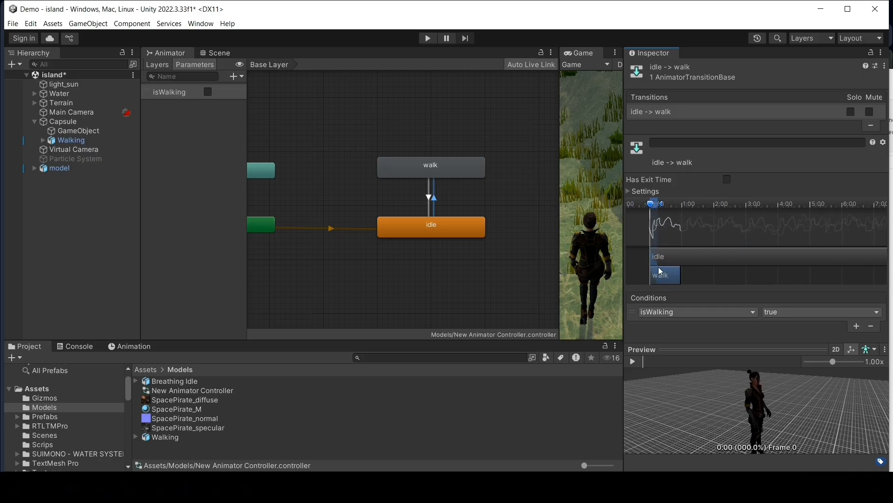
scroll(660, 267, up, 2)
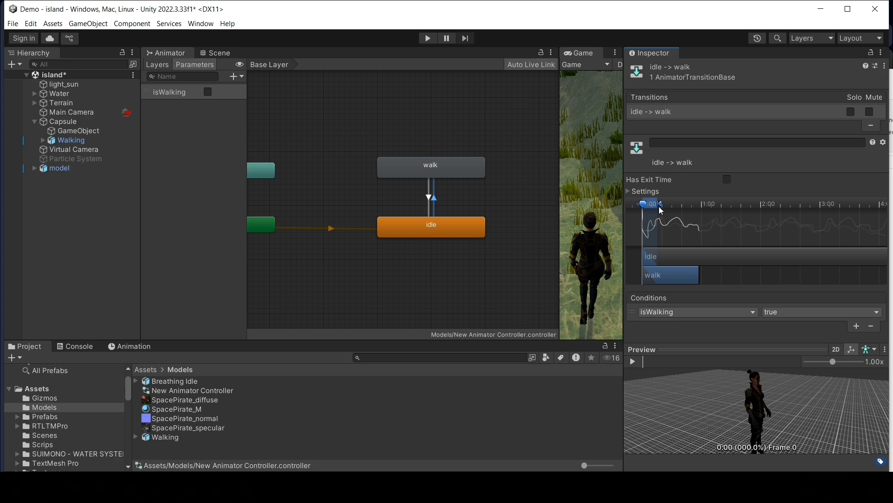
Shorten the idle-to-walk blend so it ends at about 0:05 on the transition timeline
mouse_move(656, 207)
mouse_down()
mouse_move(645, 211)
mouse_move(670, 209)
mouse_move(655, 210)
mouse_up()
scroll(660, 215, up, 5)
scroll(660, 216, up, 2)
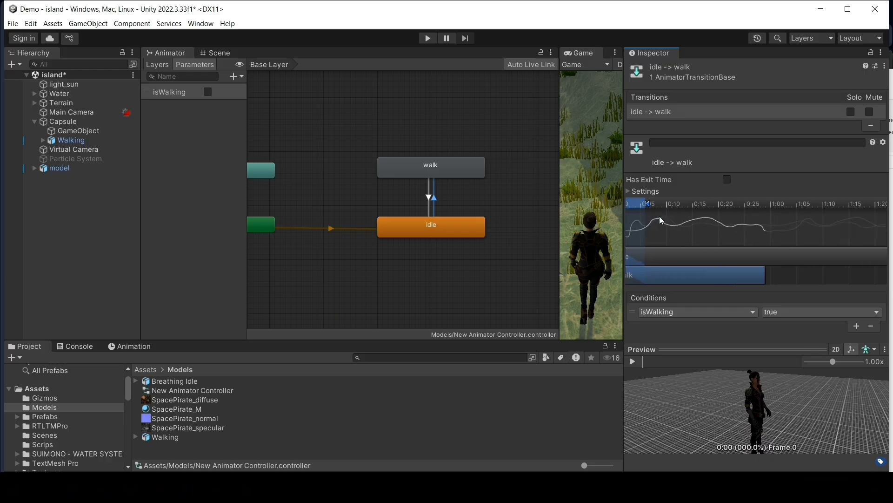
middle_drag(660, 216, 746, 230)
scroll(739, 226, up, 2)
scroll(740, 227, up, 2)
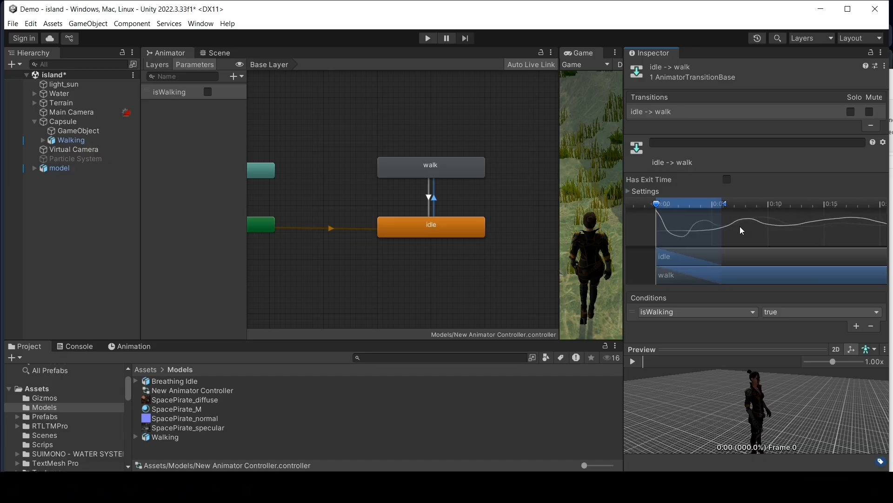
drag(724, 205, 715, 208)
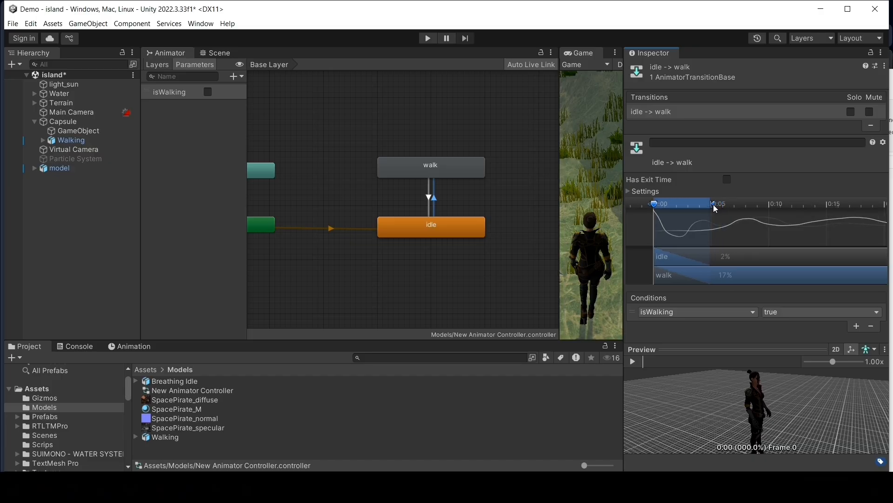
scroll(733, 266, down, 3)
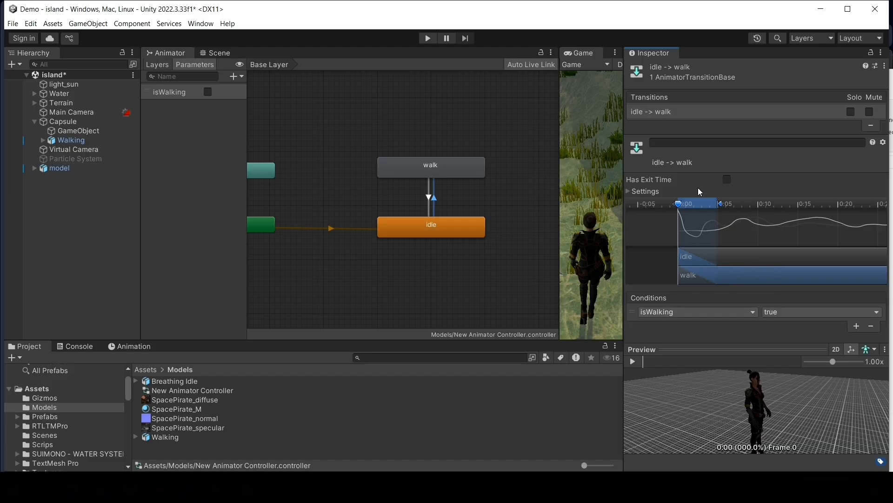
Move the walk-to-idle blend to the start of the walk clip on the transition timeline
click(428, 196)
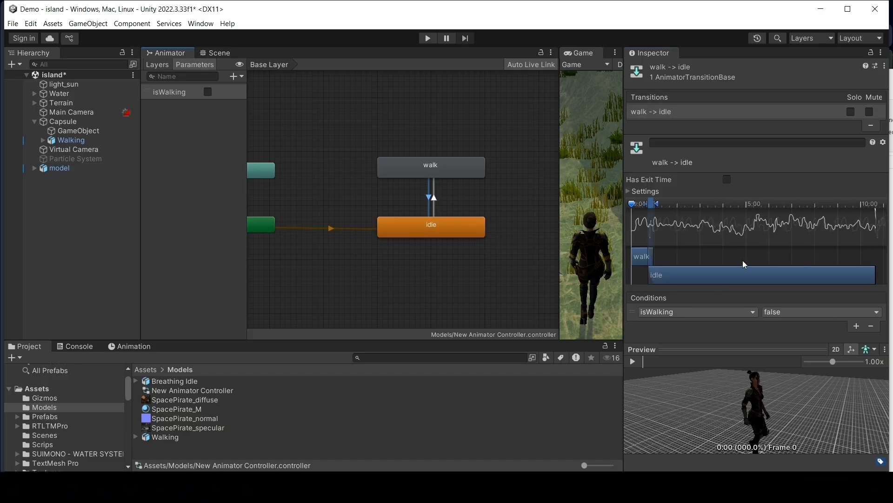
scroll(647, 224, up, 4)
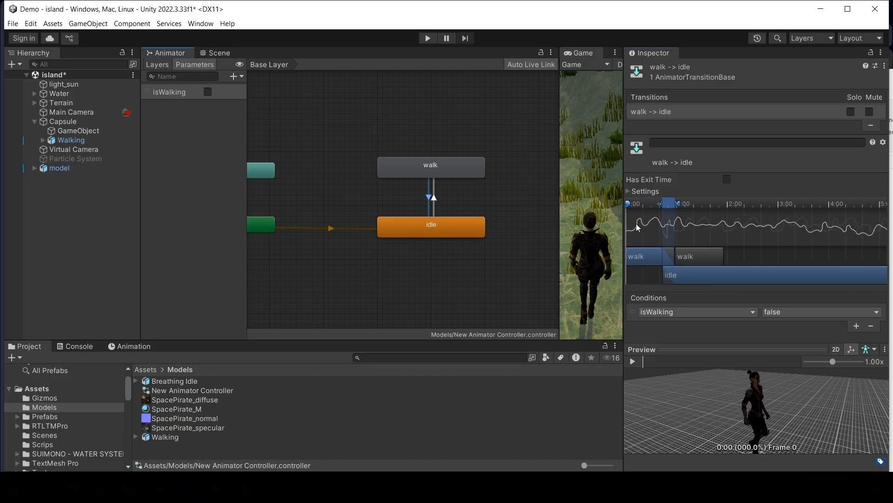
mouse_move(676, 212)
mouse_down()
mouse_move(636, 214)
mouse_move(655, 207)
mouse_up()
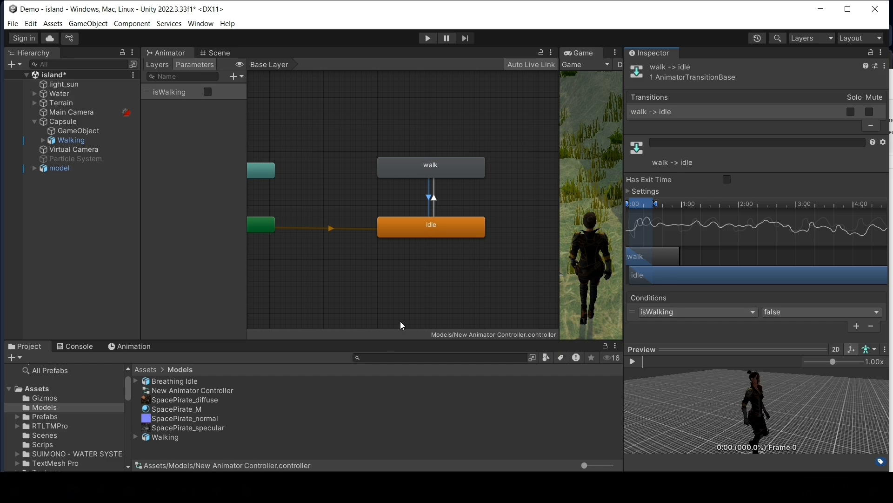
click(436, 288)
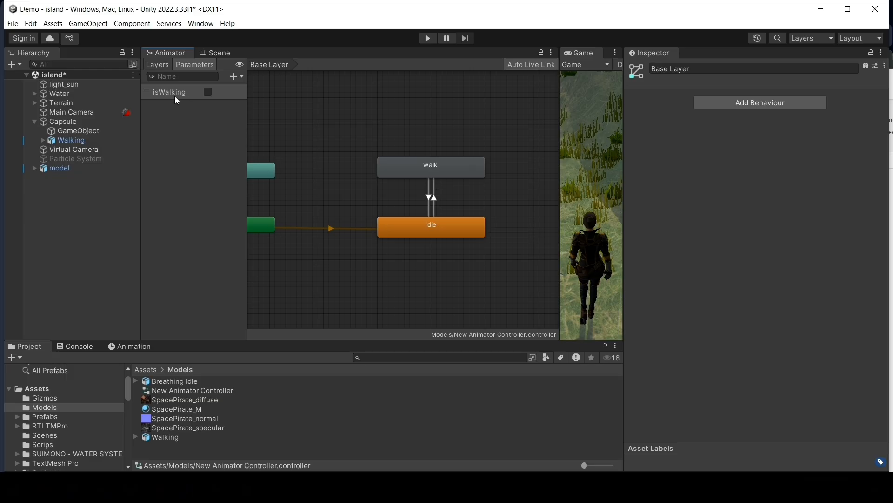
Widen the Game view, narrow the Inspector, and show the Scene view beside the game
drag(557, 211, 374, 210)
drag(628, 208, 689, 209)
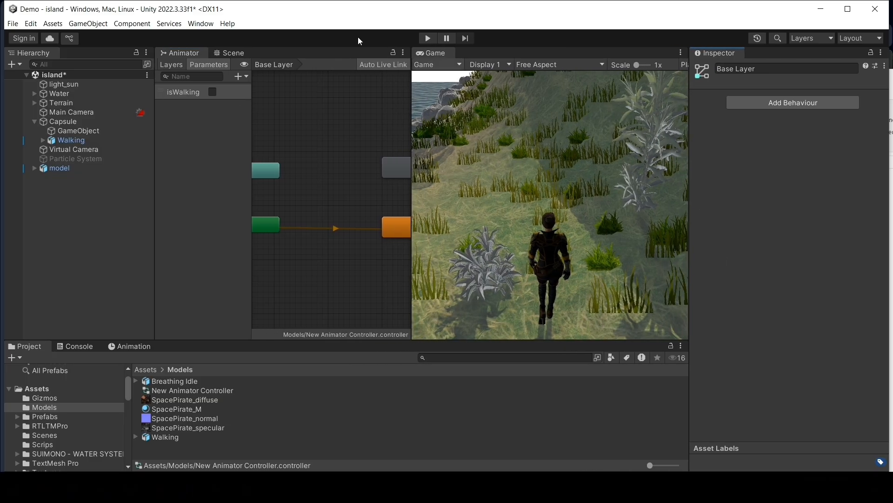
click(233, 54)
Play-test the scene by walking the character forward around the campfire, and stop play mode
click(422, 38)
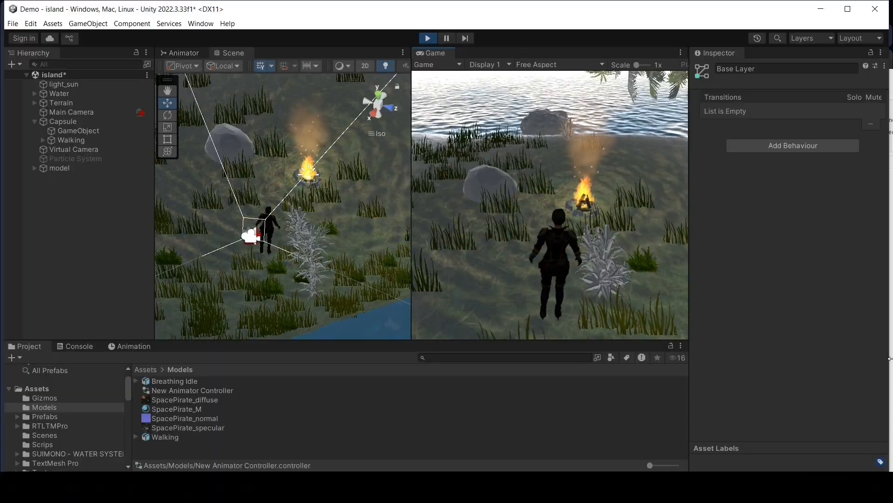
key(w)
key(w)
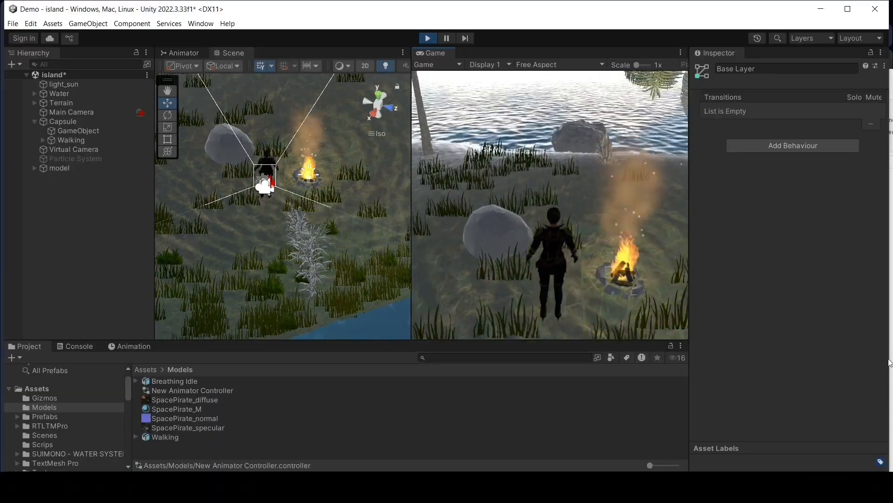
key(w)
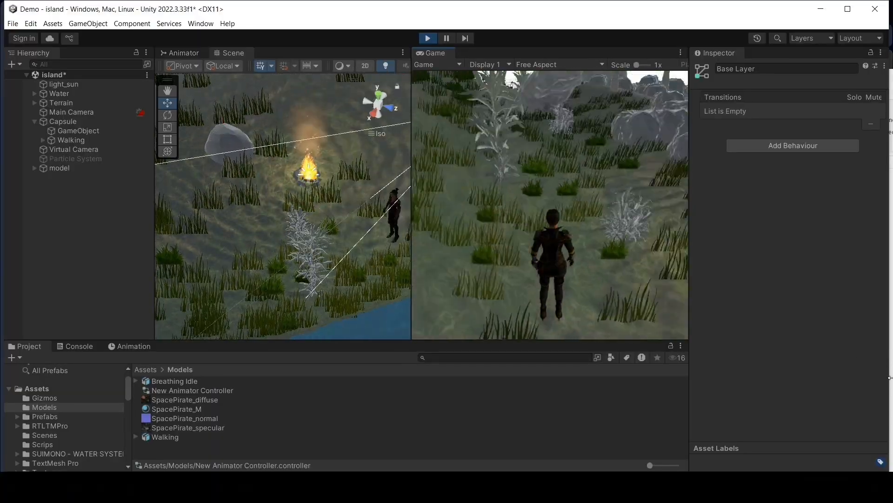
key(w)
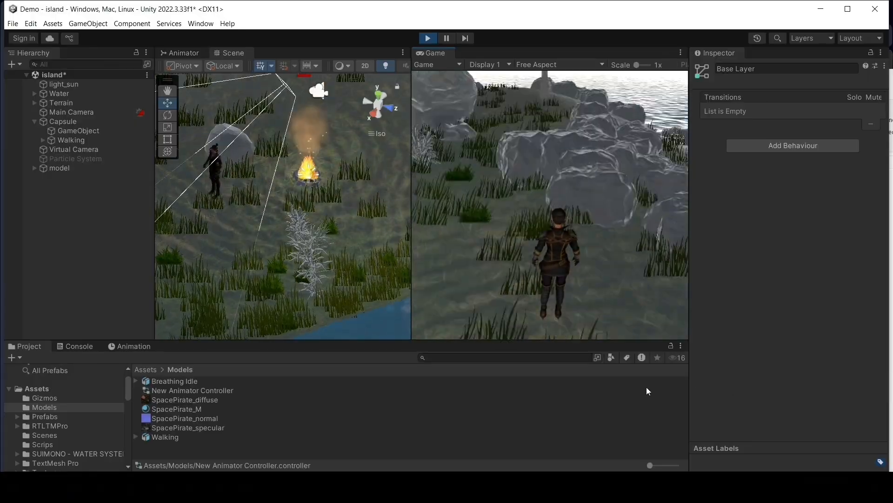
key(w)
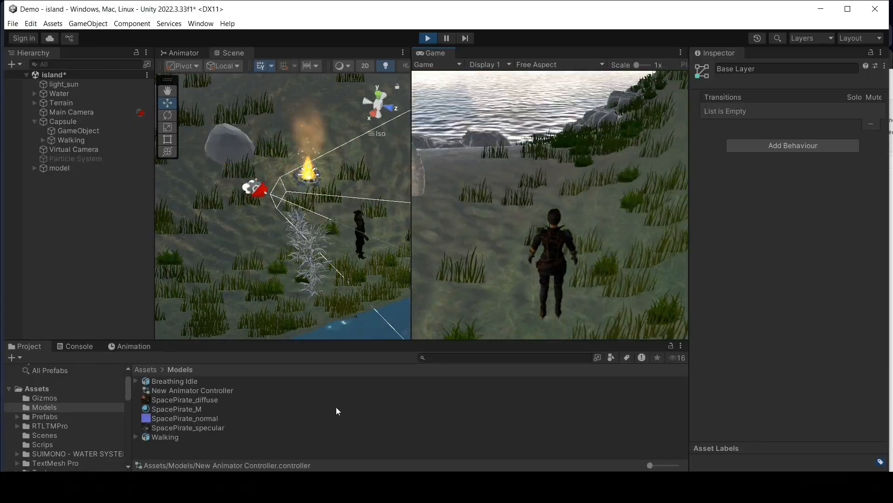
key(w)
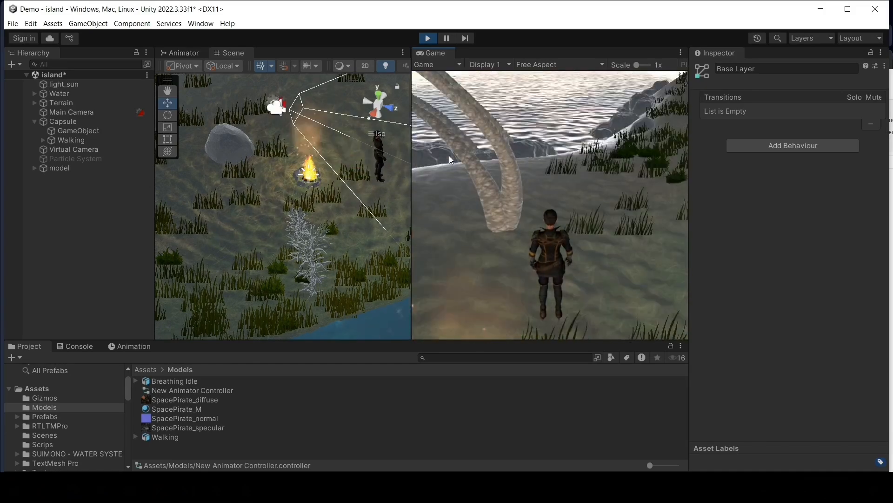
click(427, 38)
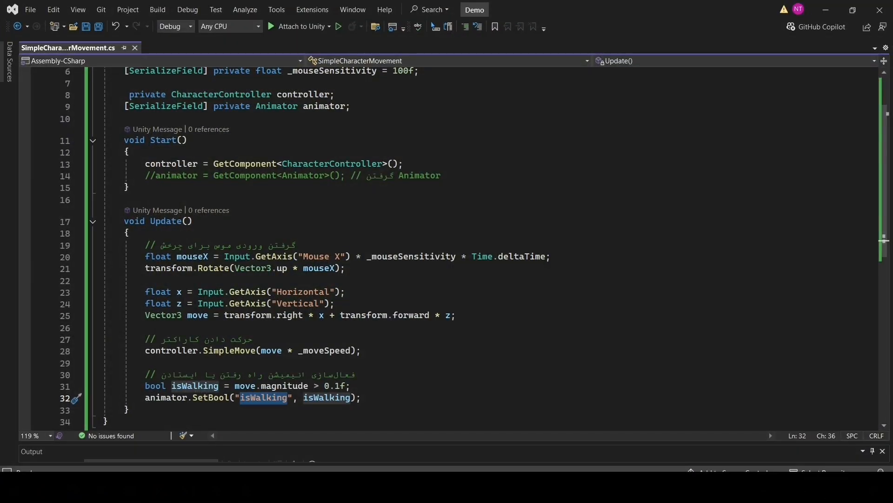
Switch to Visual Studio and delete the commented-out animator GetComponent line from Start in SimpleCharacterMovement.cs
scroll(401, 346, up, 2)
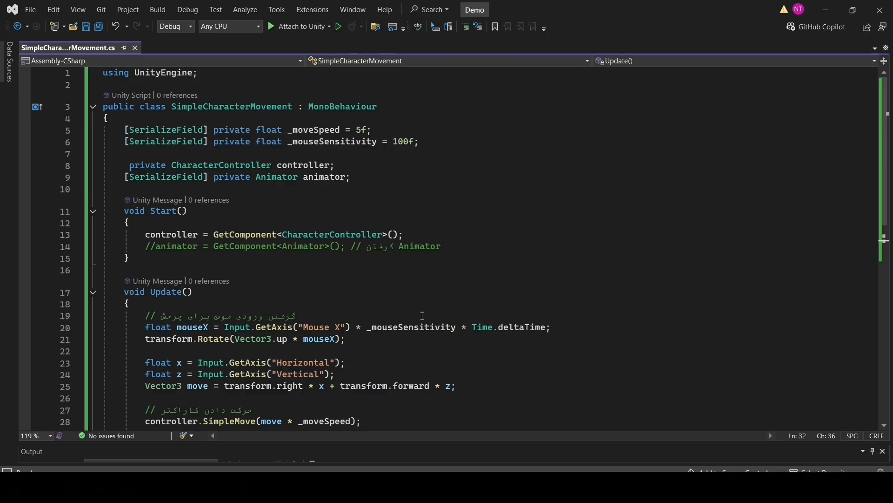
triple_click(406, 249)
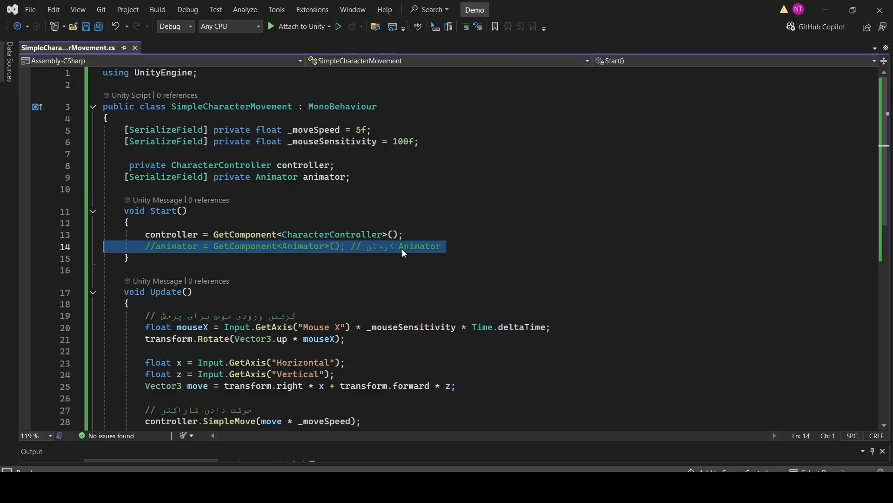
key(Delete)
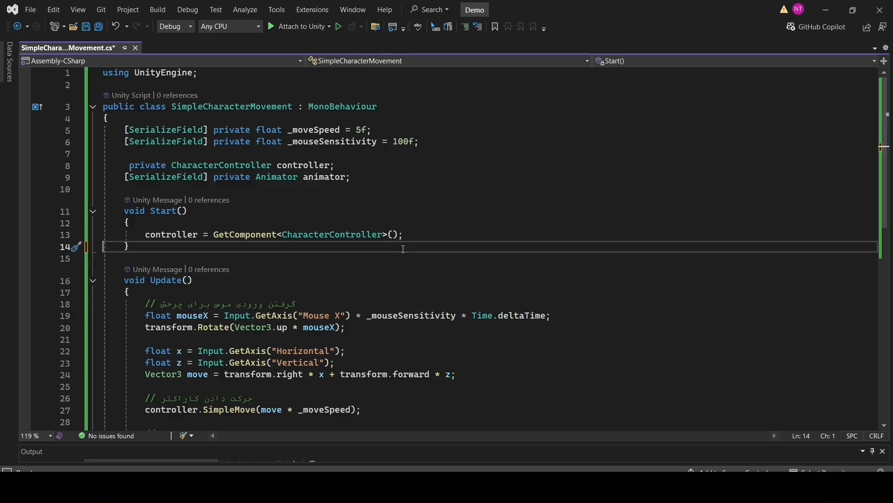
Examine the SerializeField attribute, access modifier, type and name in the animator field declaration
triple_click(314, 178)
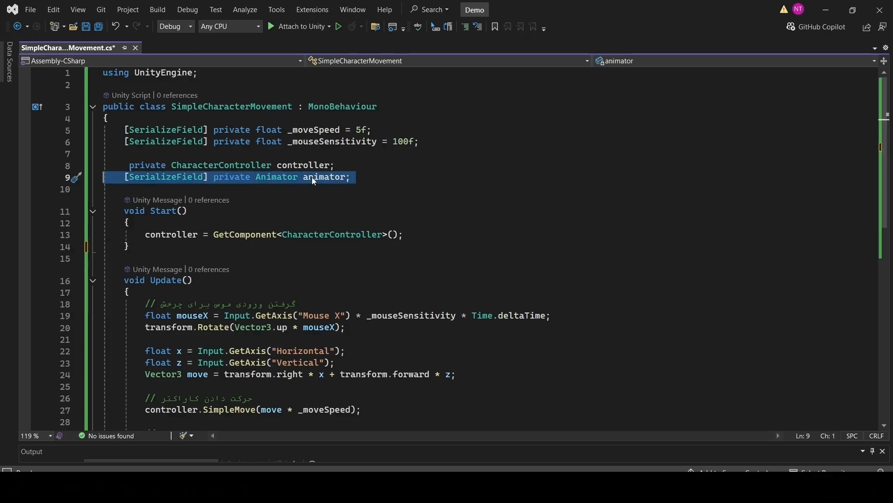
double_click(280, 178)
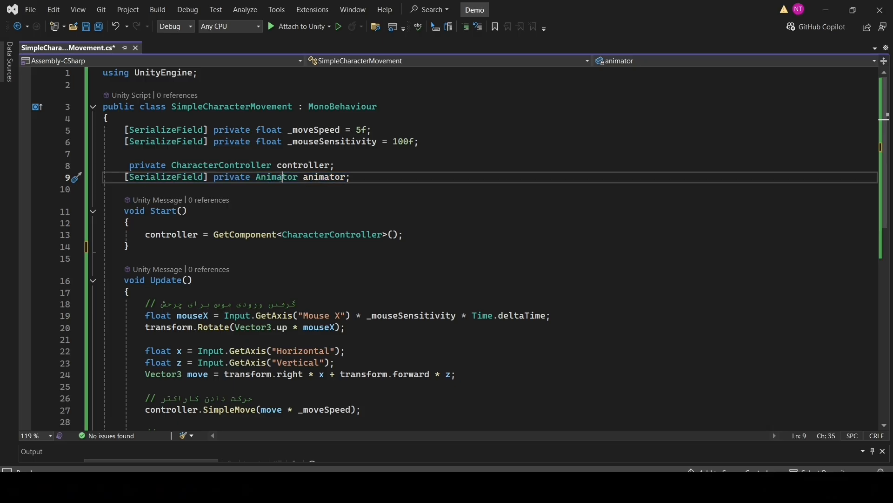
double_click(219, 179)
double_click(159, 177)
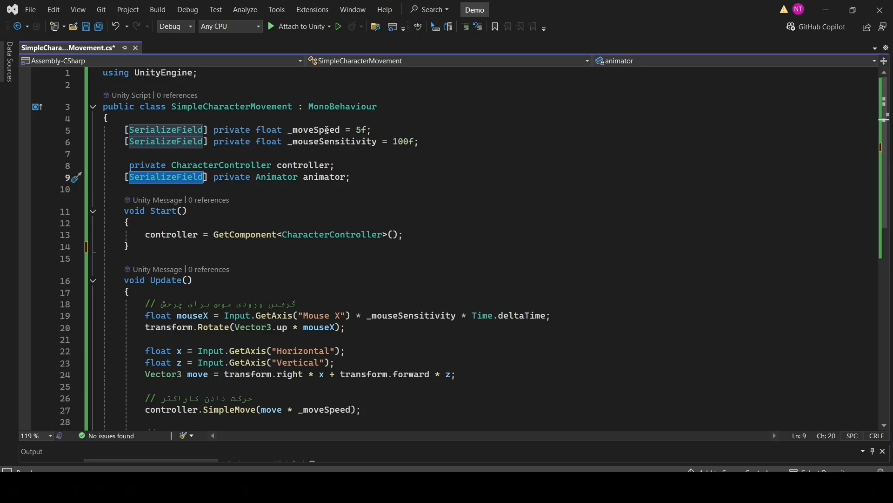
double_click(328, 177)
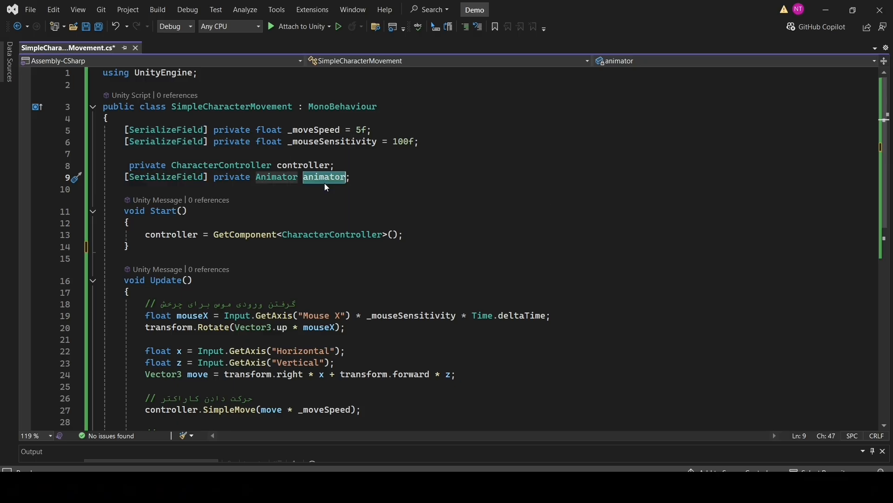
Review the animation code at the end of Update, and show the Animator's parameters in Unity
scroll(326, 195, down, 3)
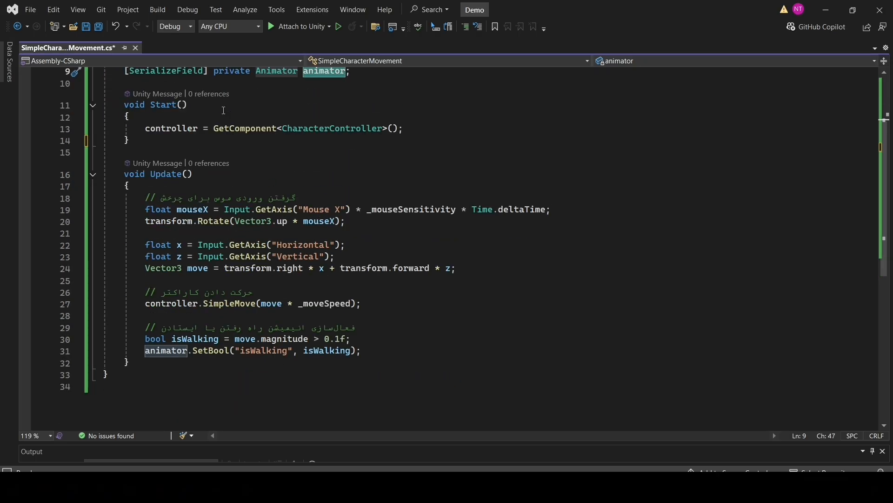
click(205, 339)
click(208, 326)
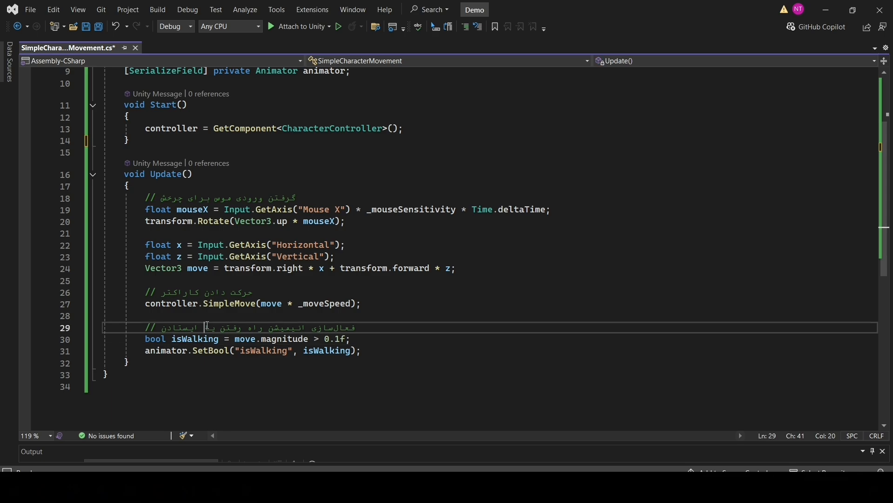
click(208, 315)
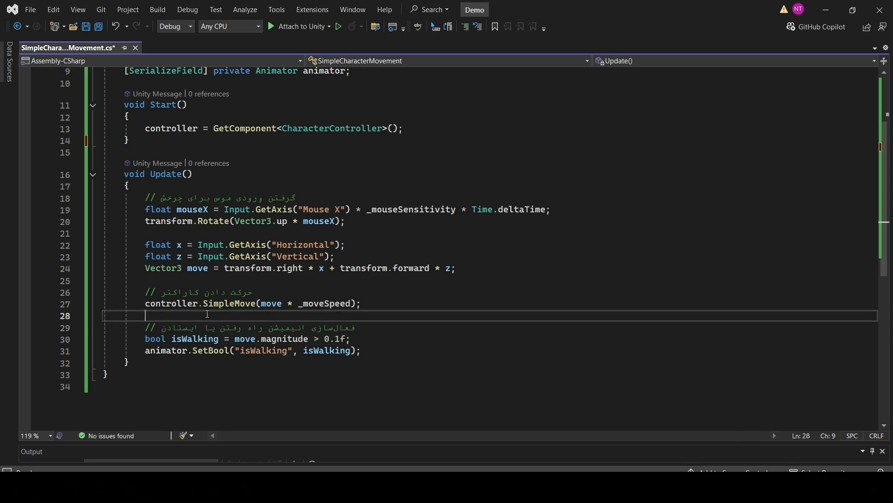
double_click(264, 350)
click(210, 354)
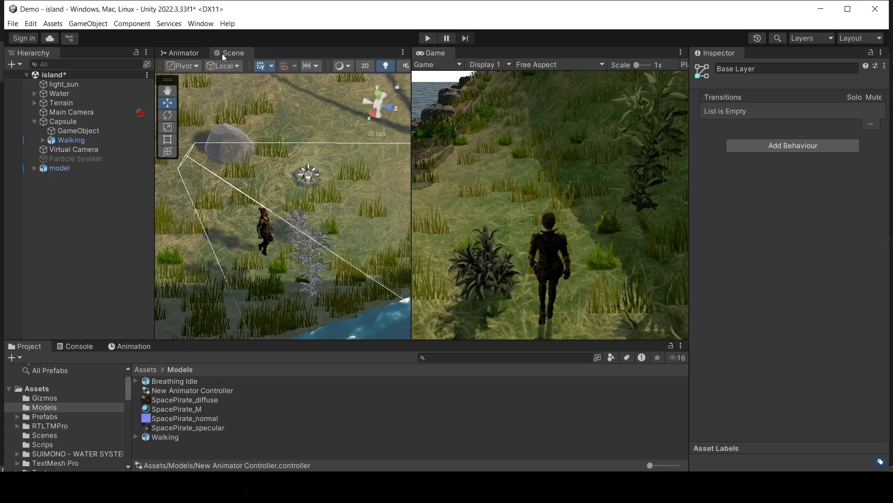
click(183, 53)
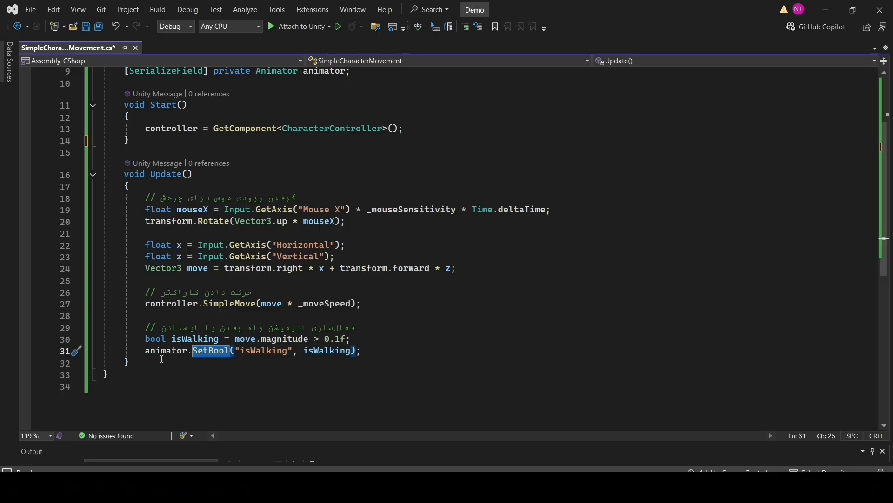
In Visual Studio, trace animator to its declaration and compare SetBool's "isWalking" name with the parameter in Unity's Animator
click(161, 353)
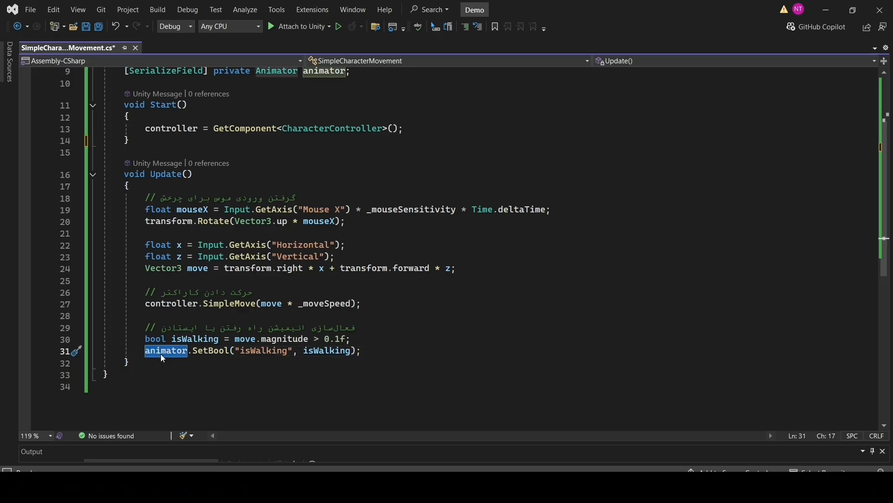
scroll(228, 200, up, 3)
mouse_move(275, 177)
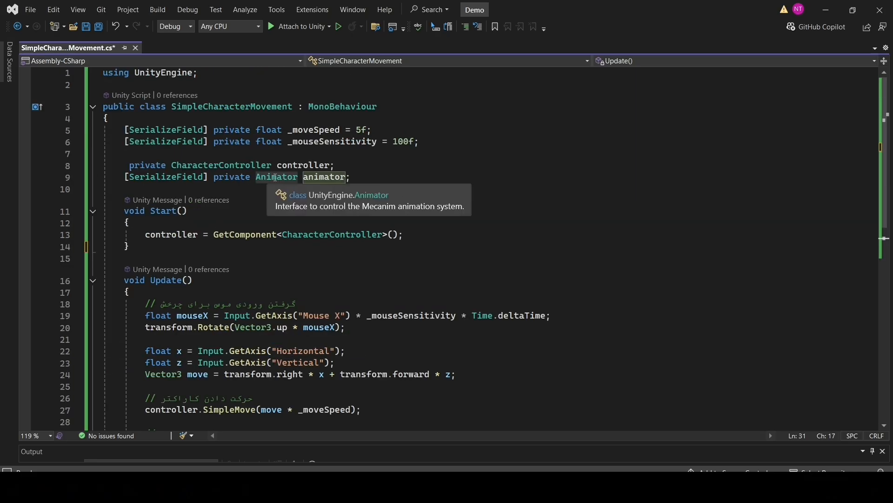
scroll(281, 177, down, 2)
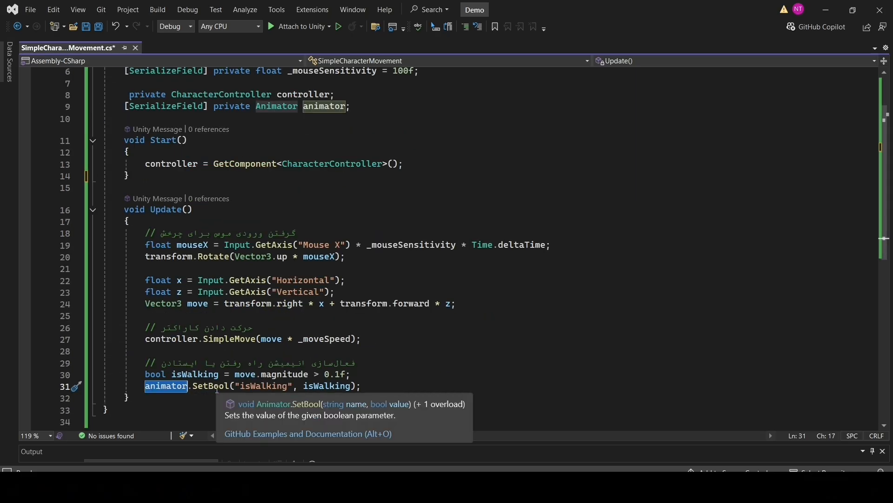
mouse_move(220, 390)
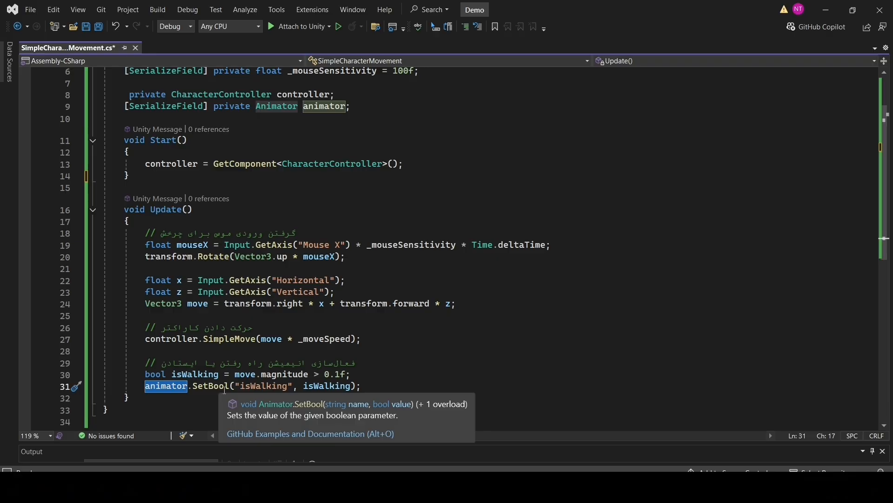
double_click(259, 388)
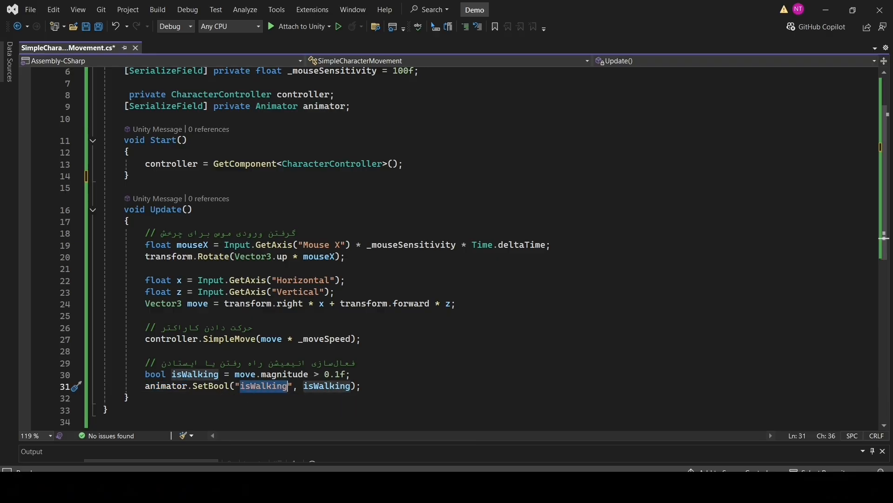
key(alt+Tab)
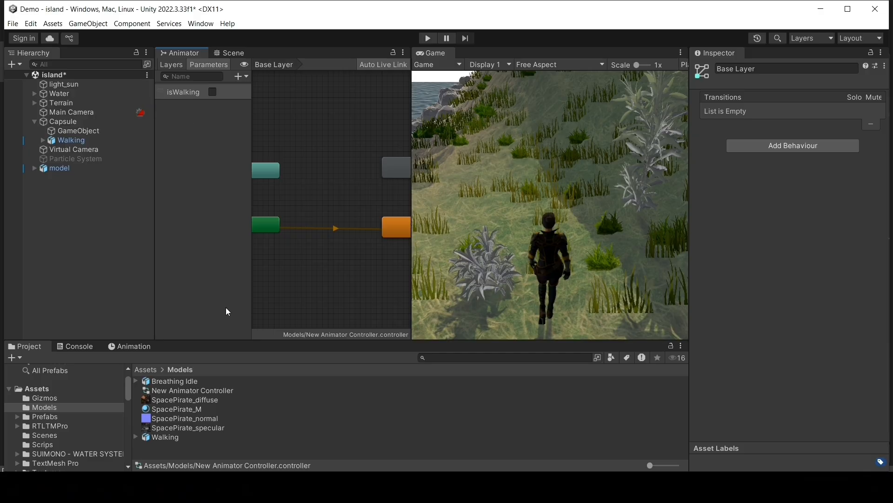
key(alt+Tab)
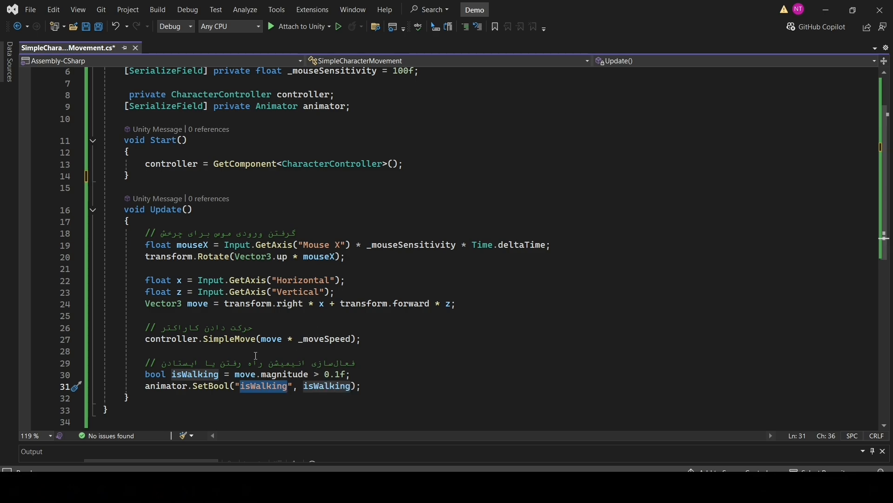
Examine how the isWalking variable passed to SetBool is derived from the magnitude of the move vector
double_click(328, 386)
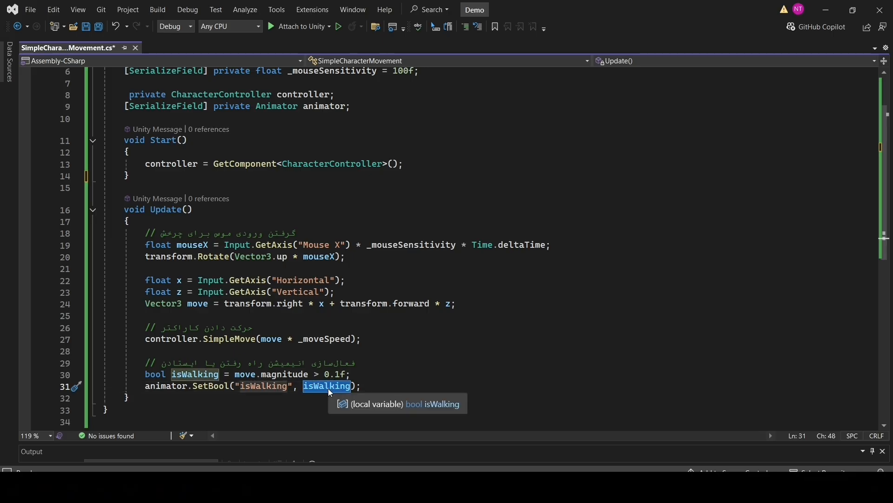
click(215, 349)
click(219, 374)
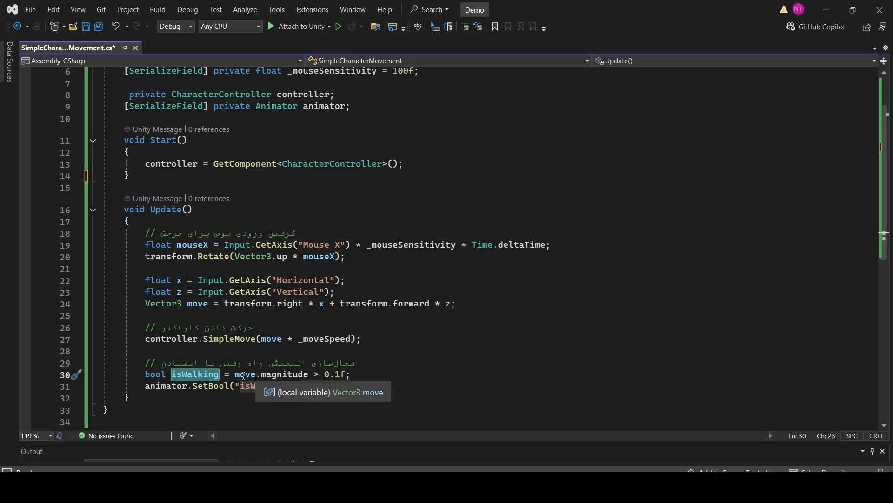
double_click(284, 375)
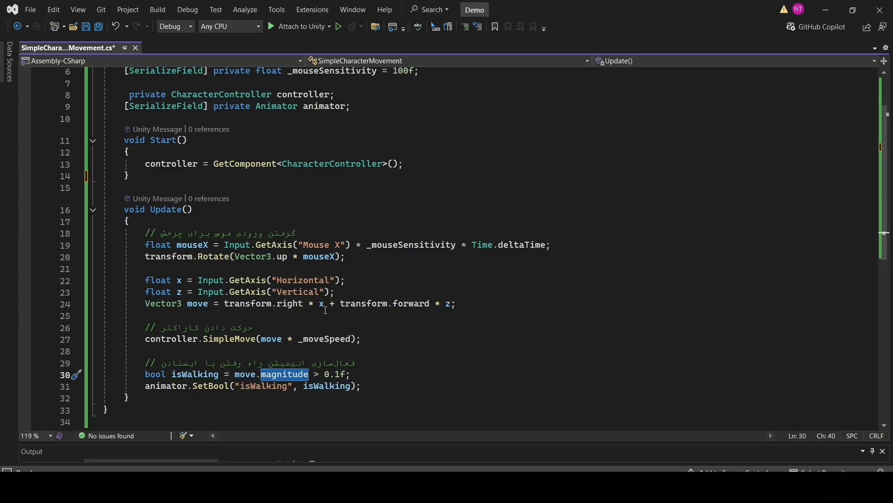
click(259, 374)
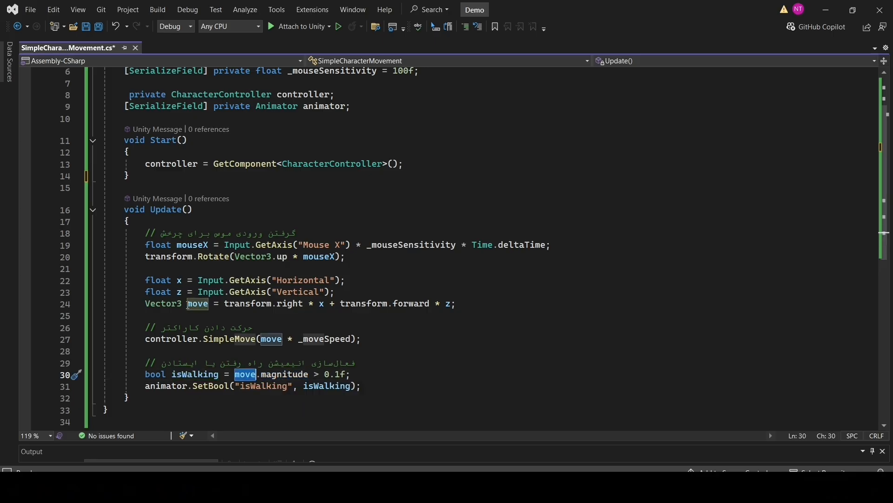
Examine the move vector's declaration, its magnitude property and the 0.1f threshold in the isWalking condition
click(195, 304)
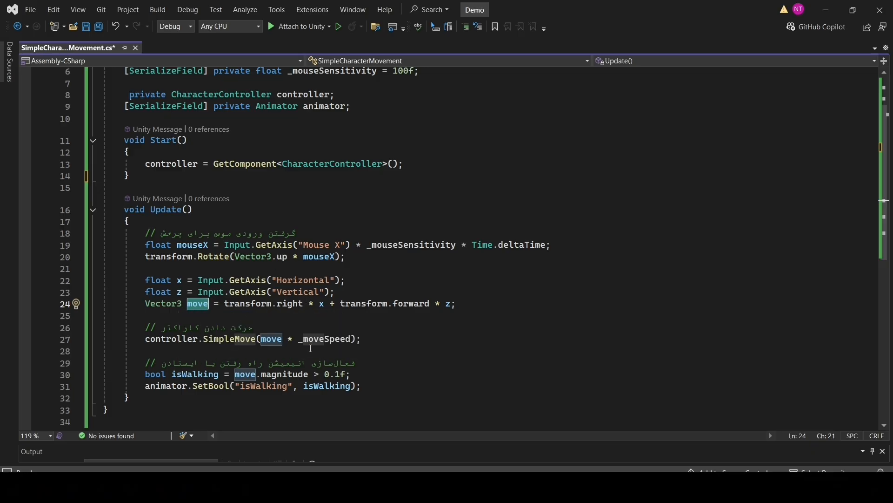
double_click(246, 375)
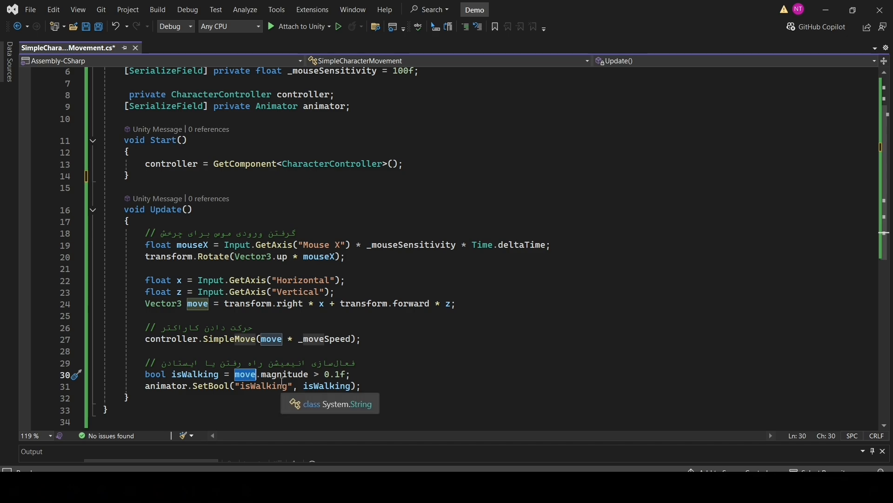
mouse_move(273, 376)
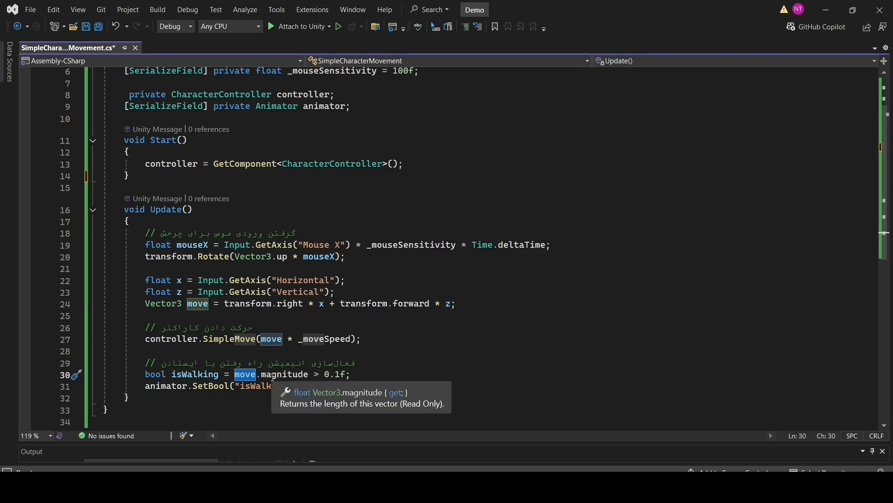
double_click(274, 375)
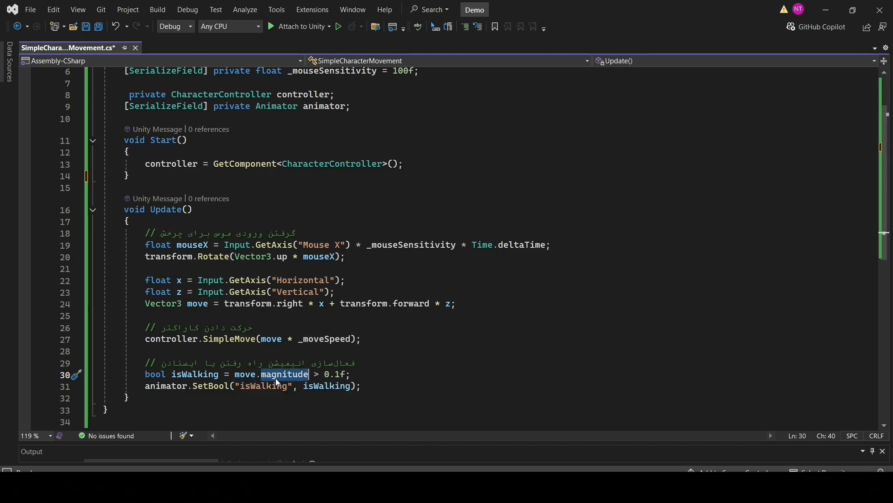
double_click(243, 375)
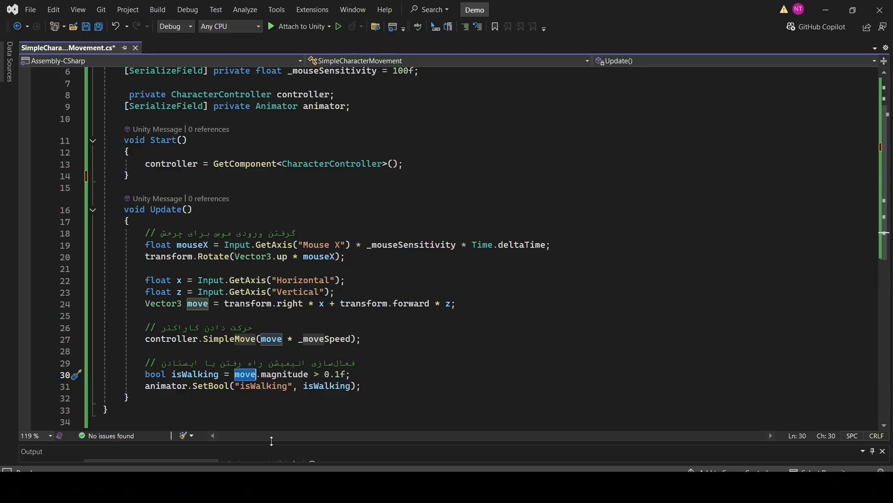
double_click(277, 376)
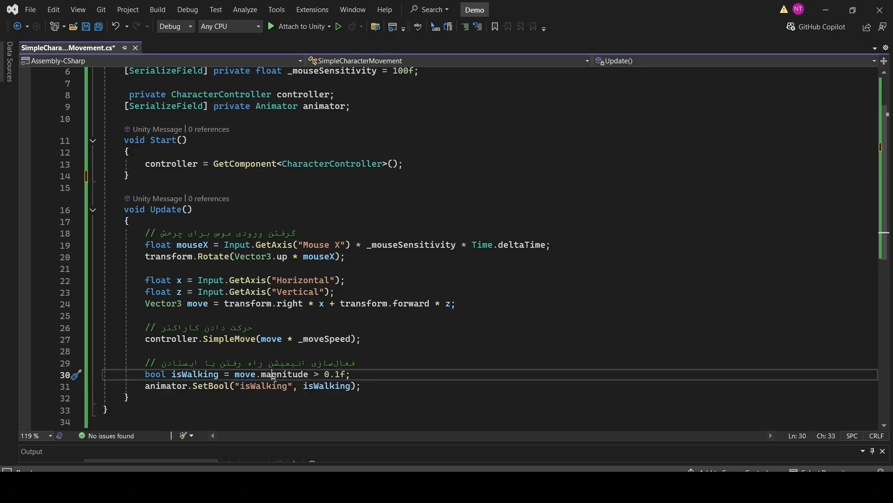
double_click(245, 375)
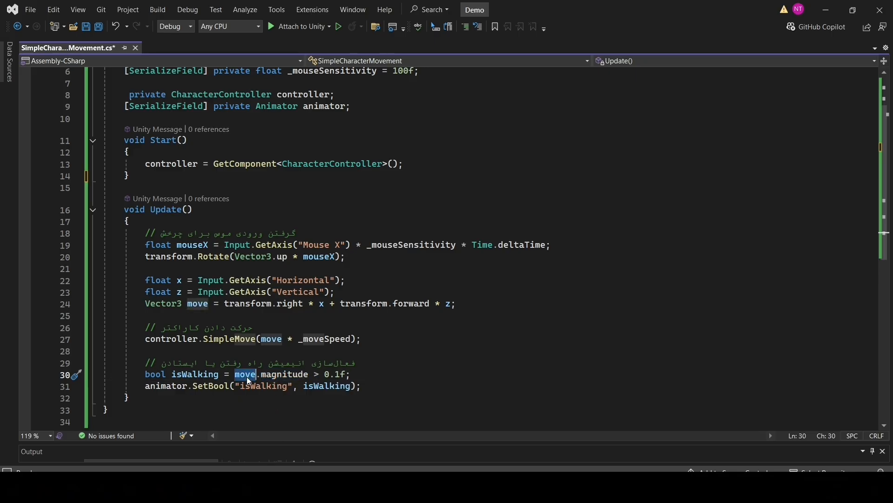
double_click(331, 375)
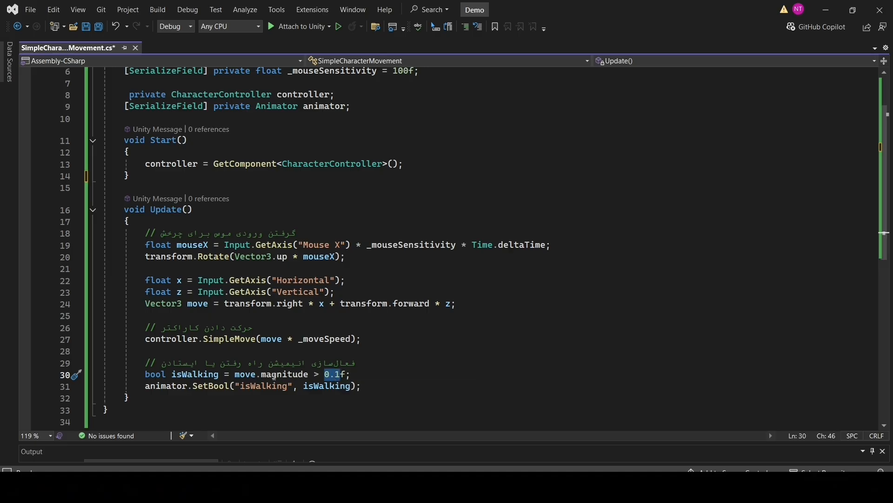
triple_click(313, 381)
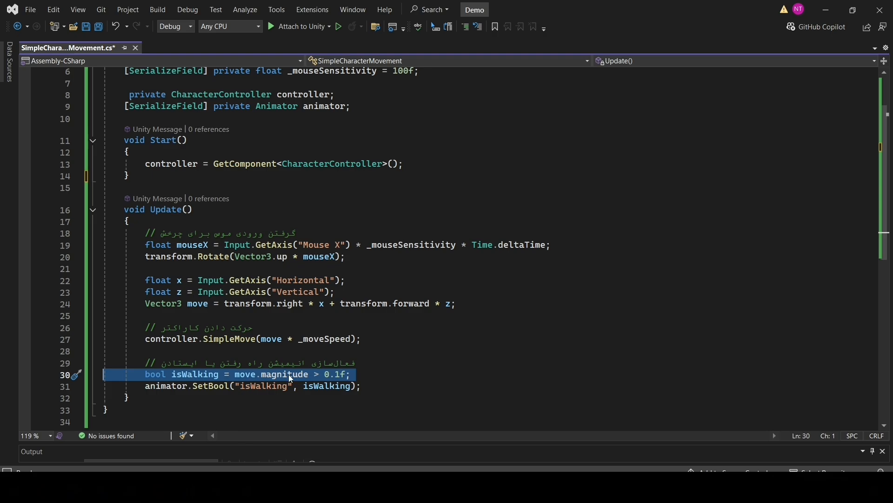
double_click(289, 375)
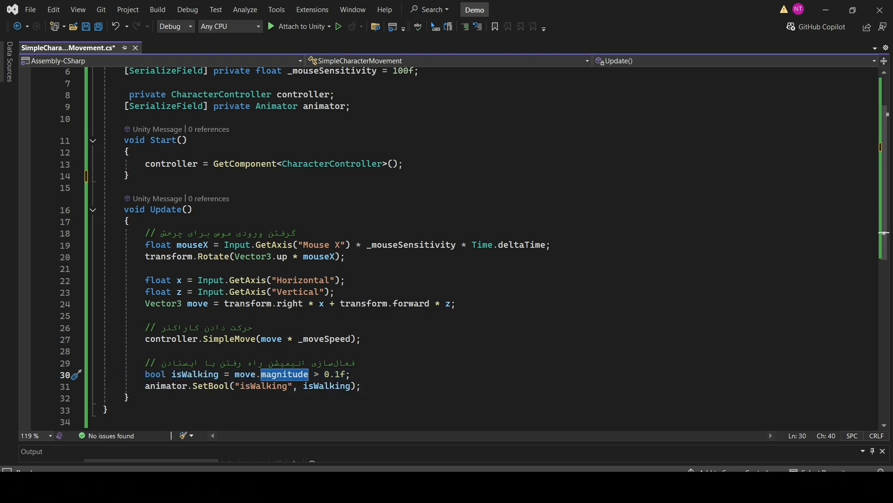
Switch to Notepad and go through the vector magnitude formula and its worked example for x = 1 and z = 0.5
key(alt+Tab)
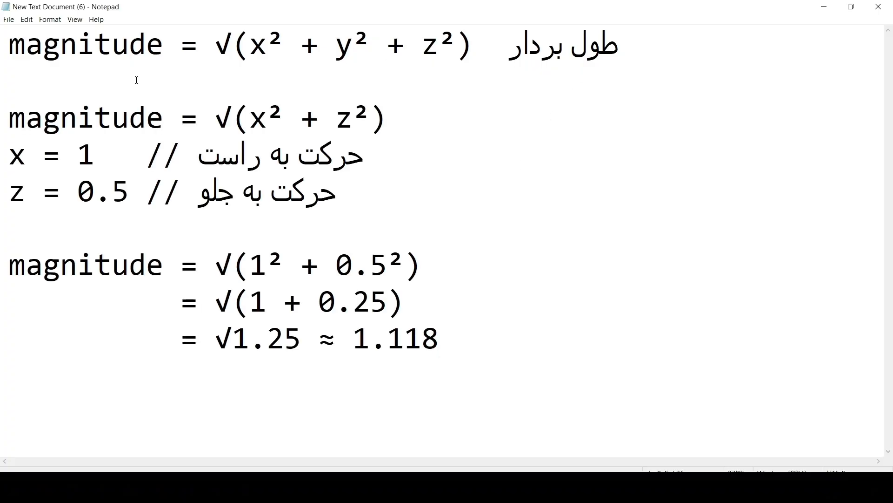
double_click(59, 51)
double_click(600, 52)
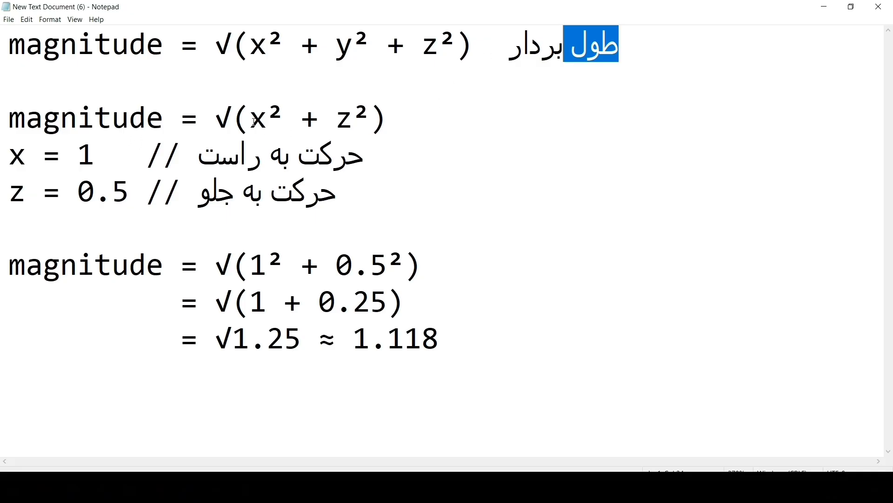
drag(254, 122, 366, 122)
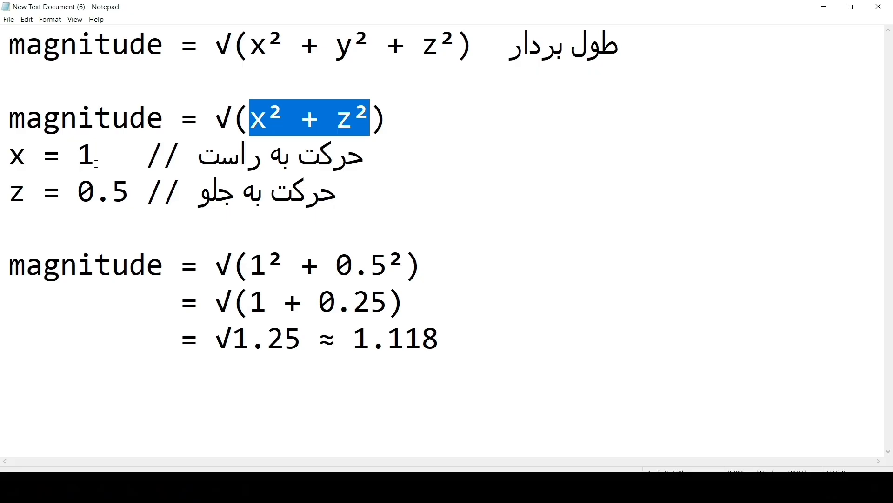
drag(77, 156, 95, 155)
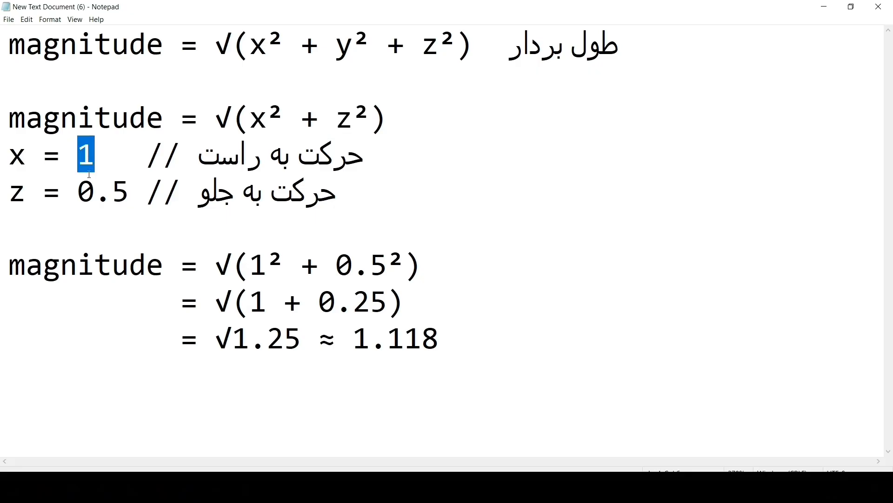
drag(77, 192, 130, 195)
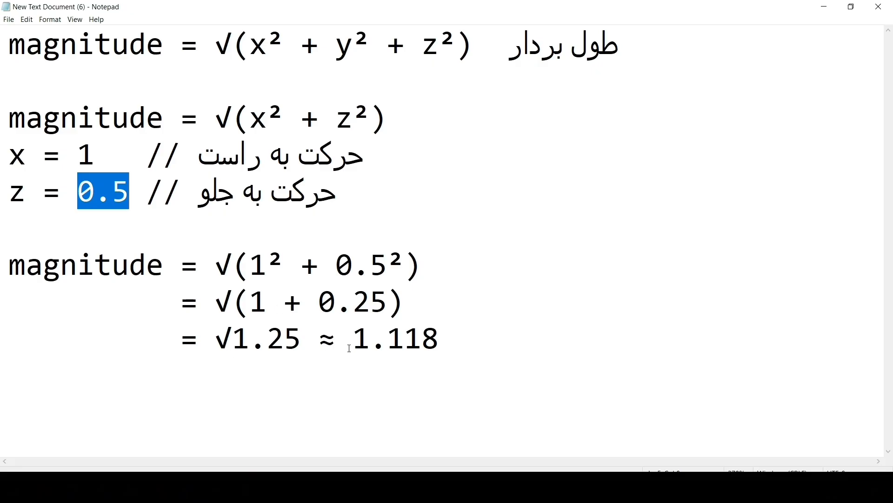
drag(352, 348, 502, 347)
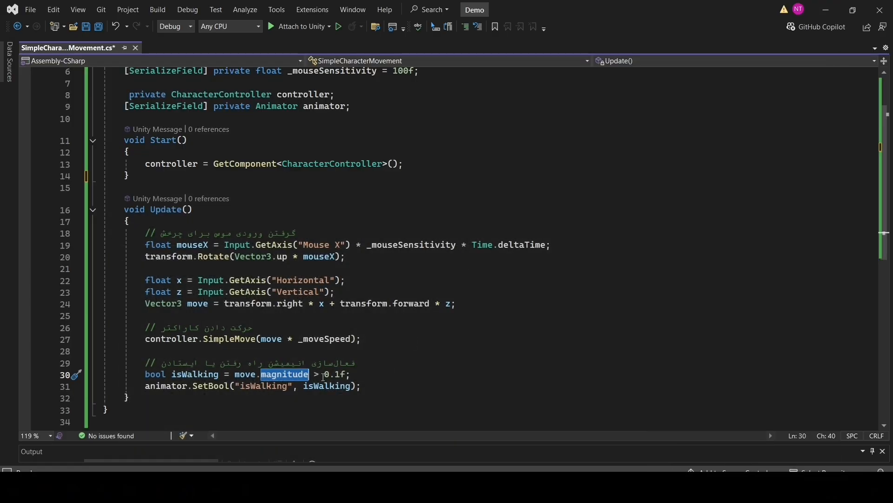
Compare the 0.1f threshold in Visual Studio with the result of the Notepad example, and minimize Notepad
drag(324, 375, 352, 375)
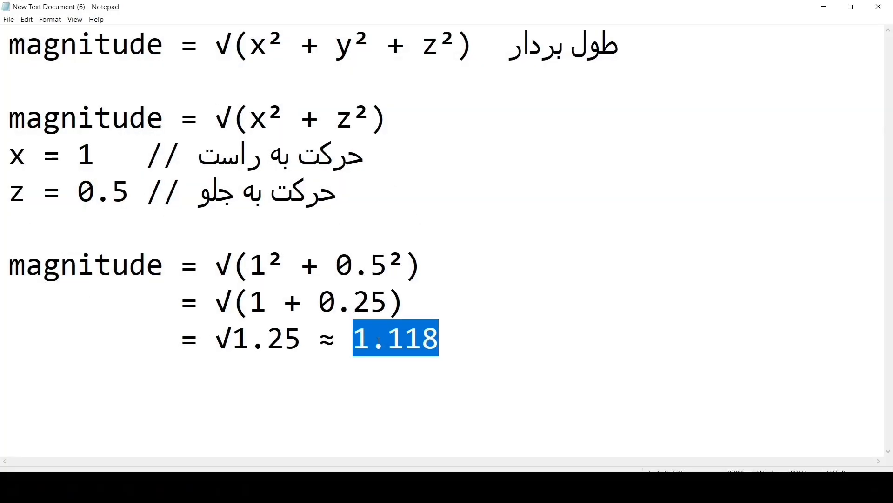
click(825, 6)
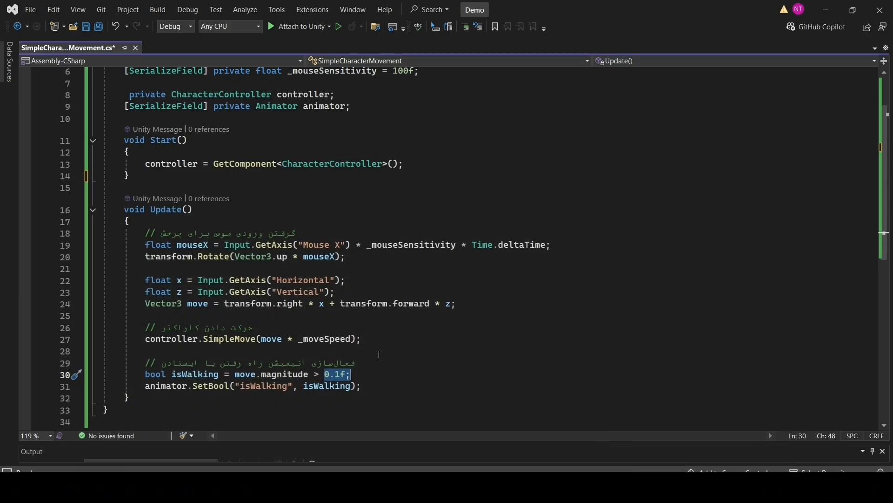
click(350, 274)
double_click(278, 375)
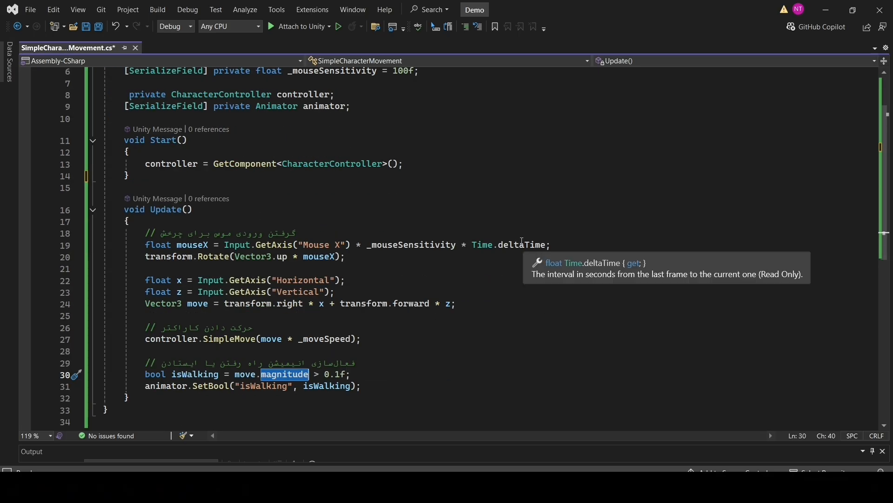
Trace how the isWalking result is passed as the second argument of the animator's SetBool call
click(213, 386)
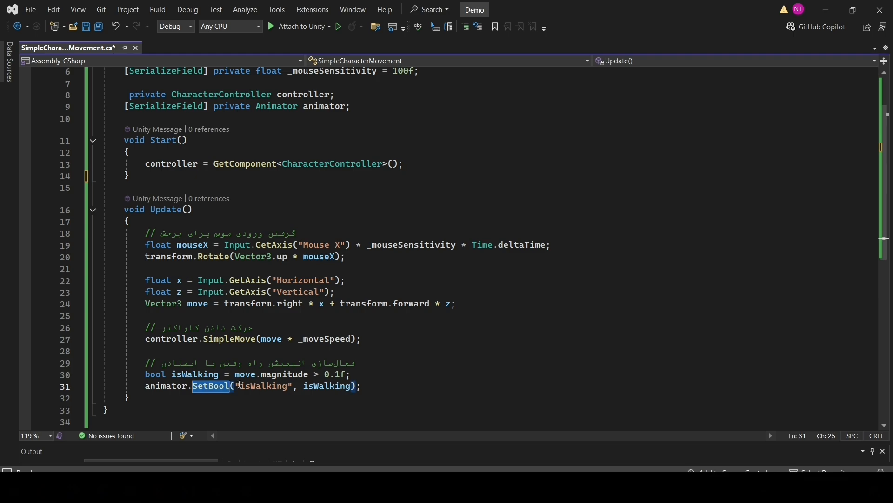
double_click(218, 376)
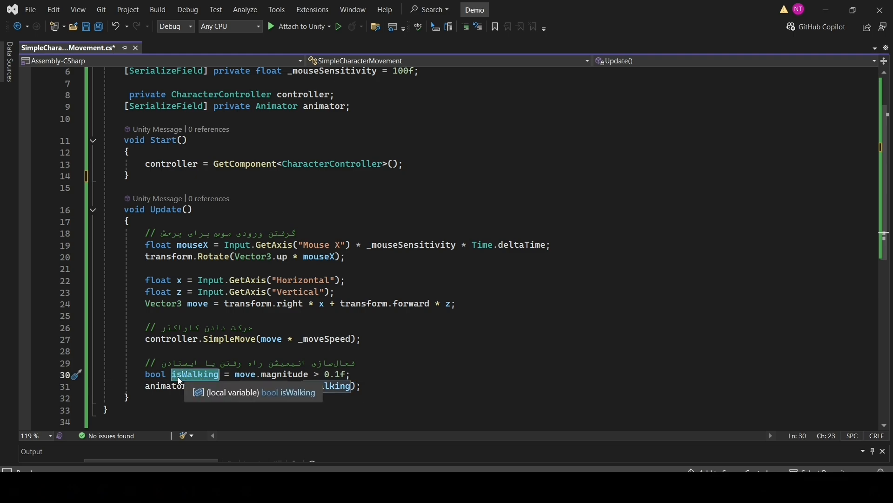
double_click(205, 387)
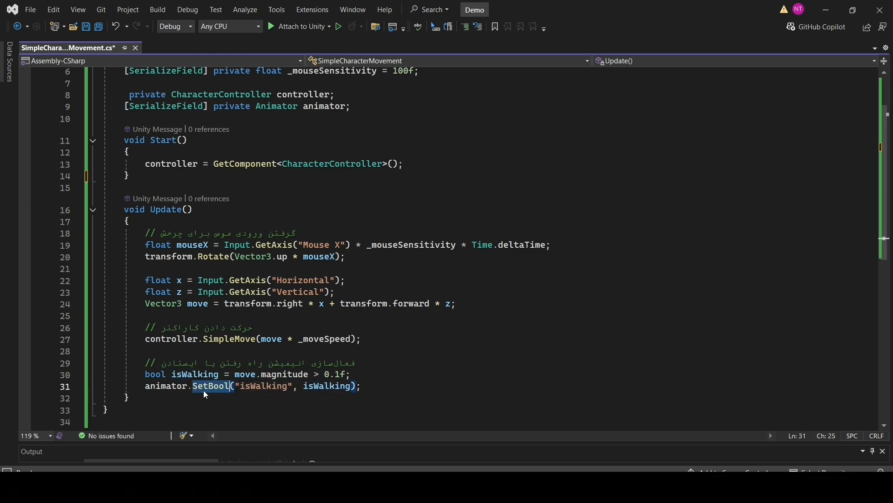
double_click(350, 387)
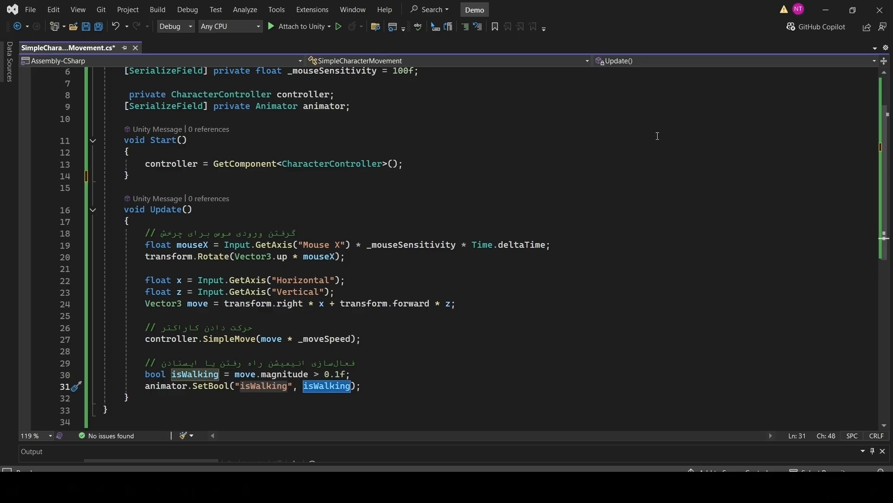
Save the script, and in Unity assign the Walking object's Animator to the Animator field of the Capsule's Simple Character Movement component
click(97, 29)
click(826, 8)
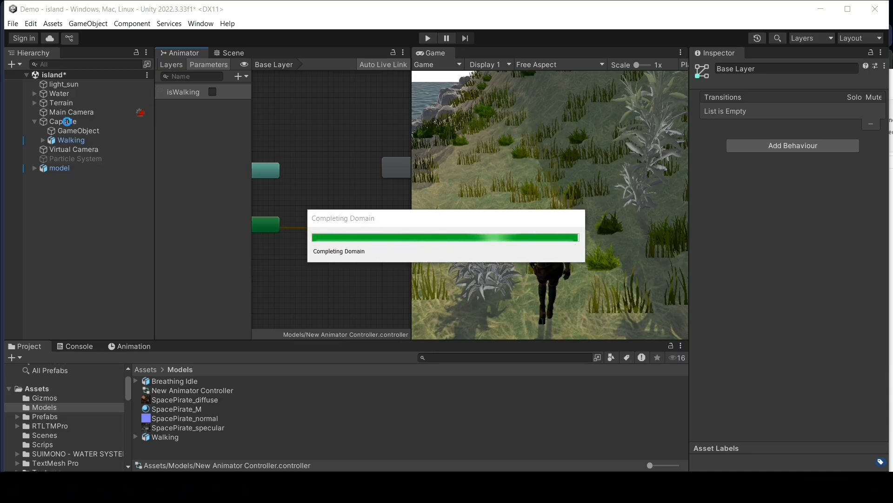
click(68, 122)
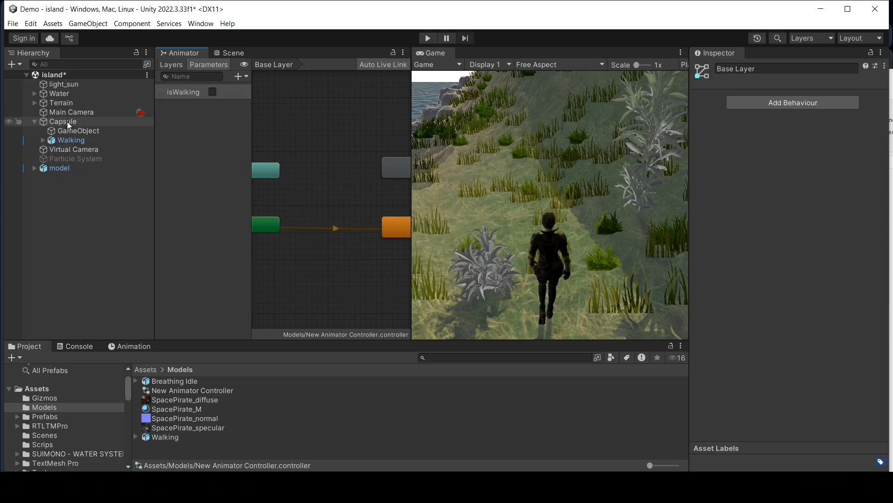
scroll(791, 325, down, 5)
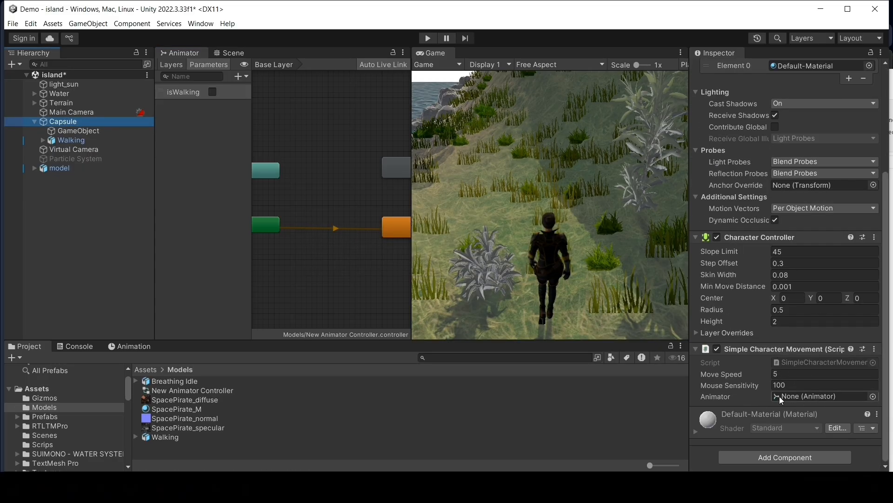
click(59, 141)
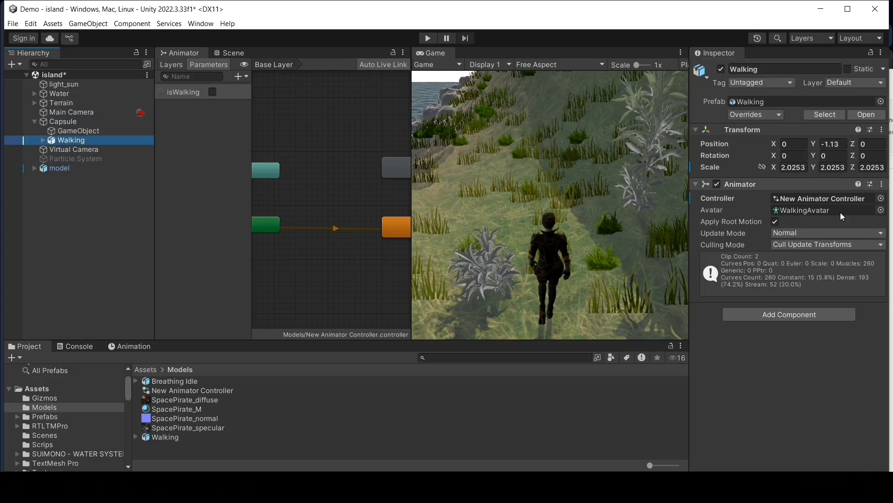
click(65, 122)
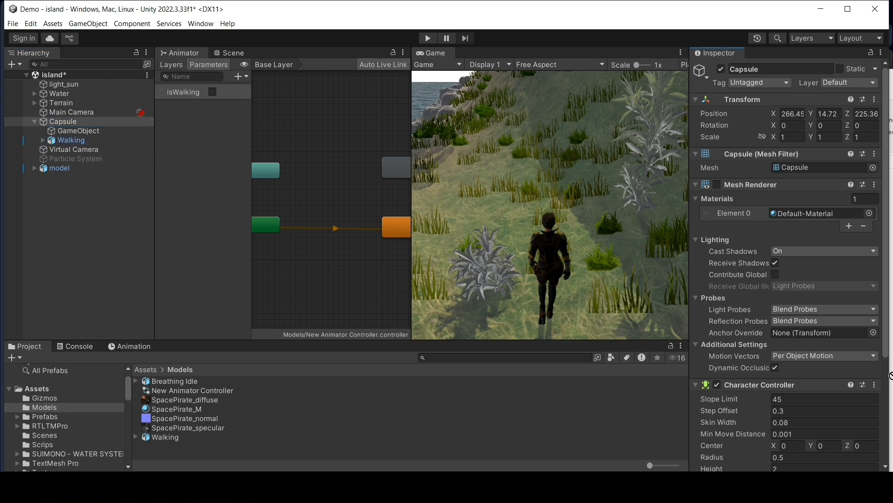
scroll(807, 433, down, 3)
scroll(791, 432, down, 3)
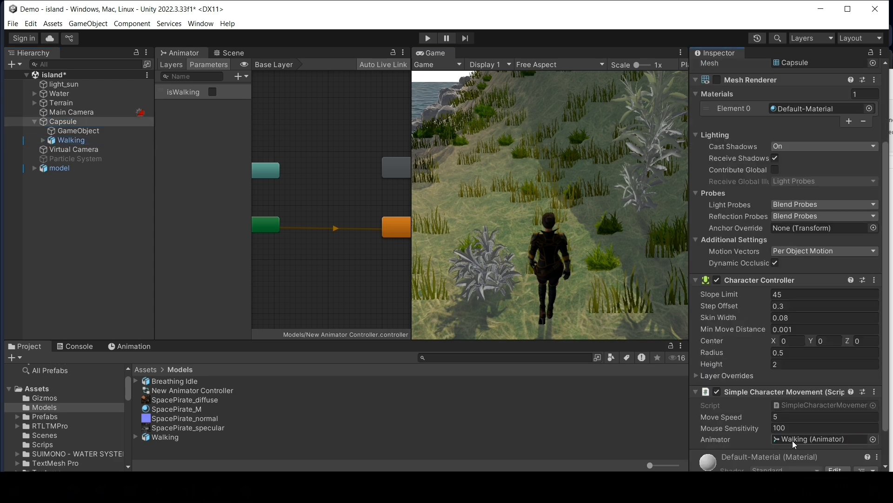
Undock the Game view into a floating window and enlarge it over most of the editor below the play controls
drag(412, 190, 253, 326)
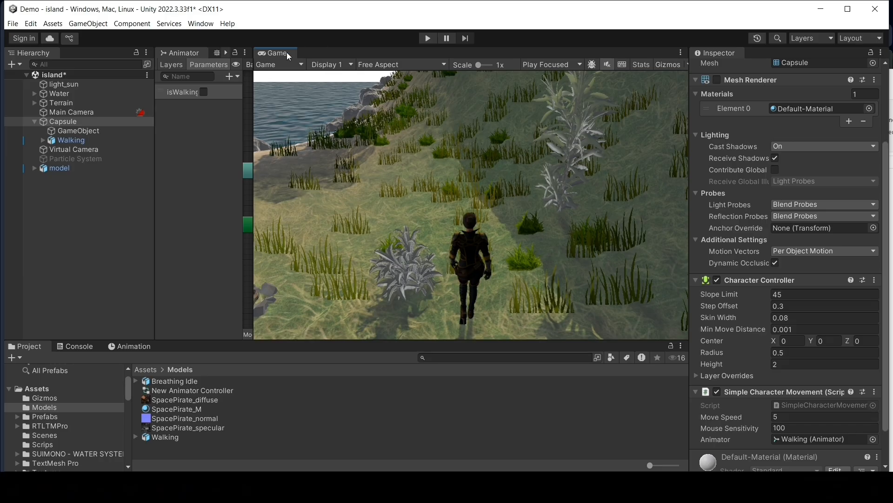
drag(278, 53, 339, 137)
drag(560, 293, 889, 415)
drag(628, 10, 612, 53)
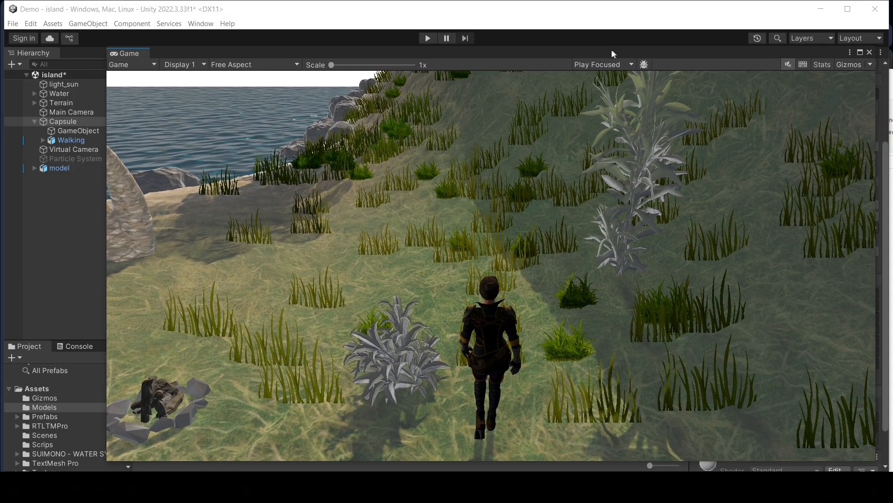
Run the game and walk the character forward around the island to test its idle and walking animations
click(428, 38)
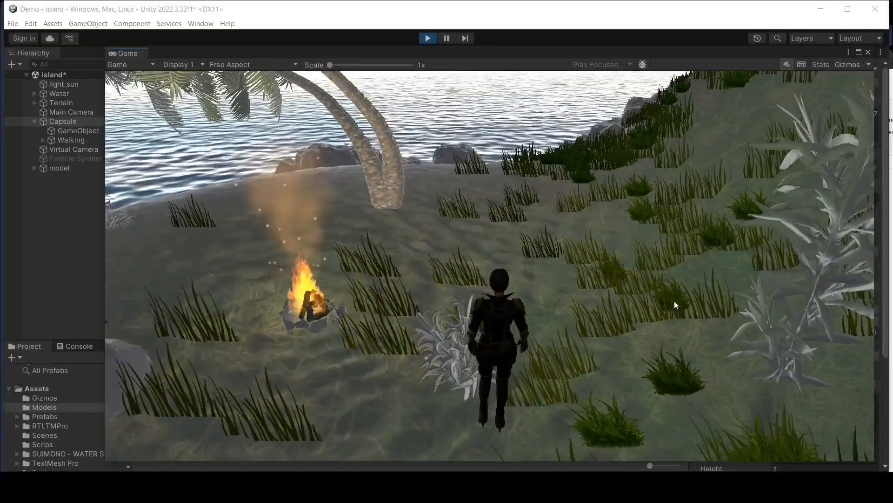
key(w)
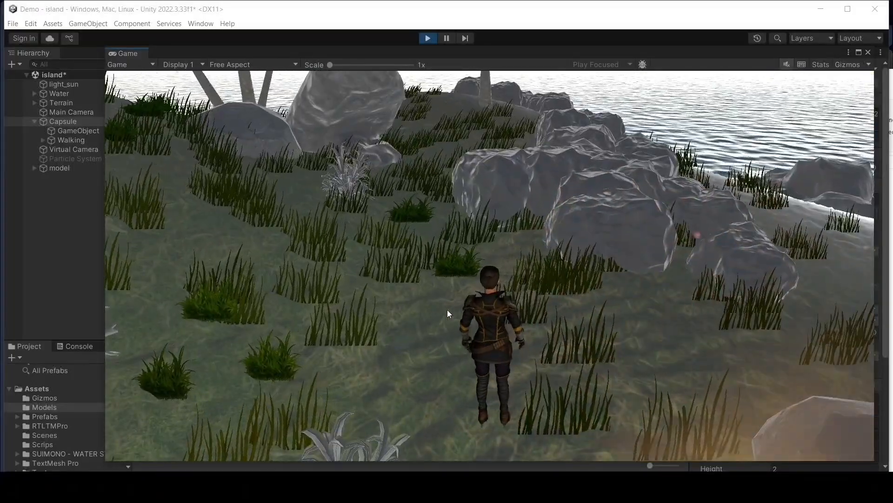
key(w)
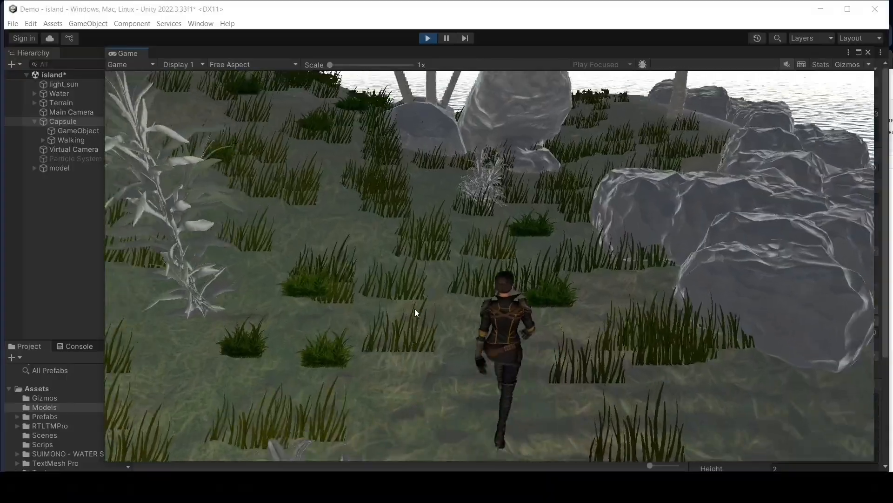
key(w)
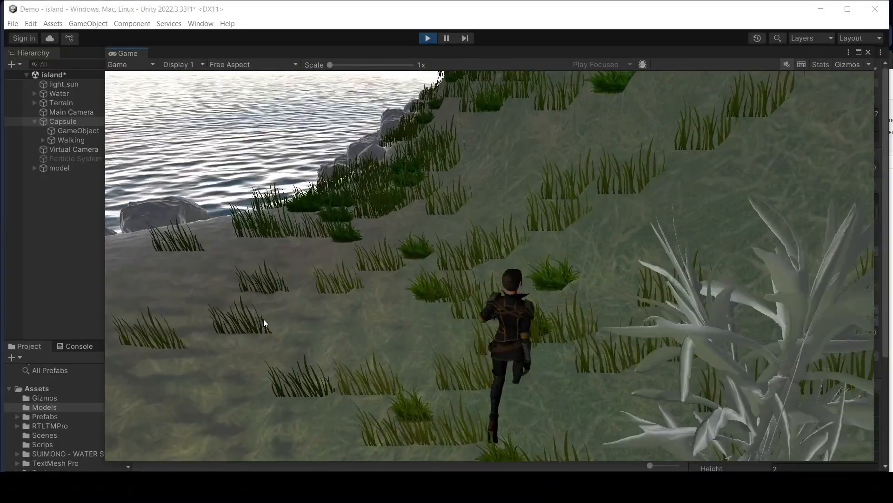
Walk the character further across the island past the campfire and along the shore, and stop the game
key(w)
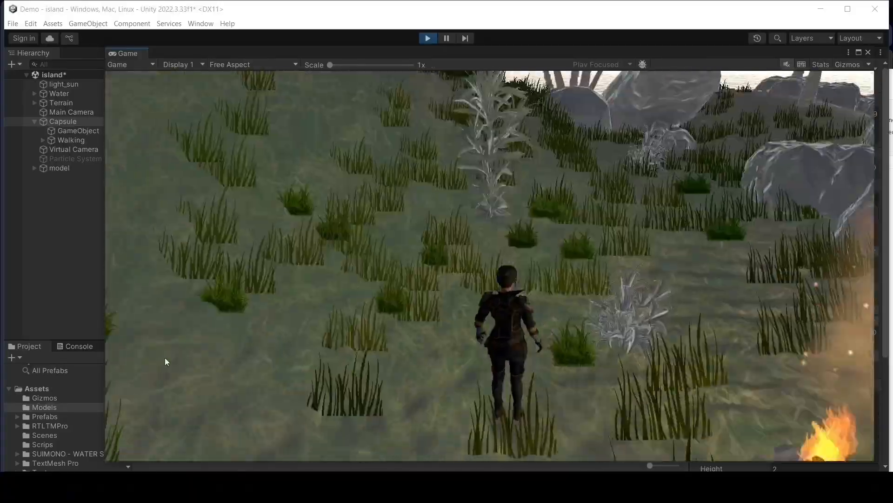
key(w)
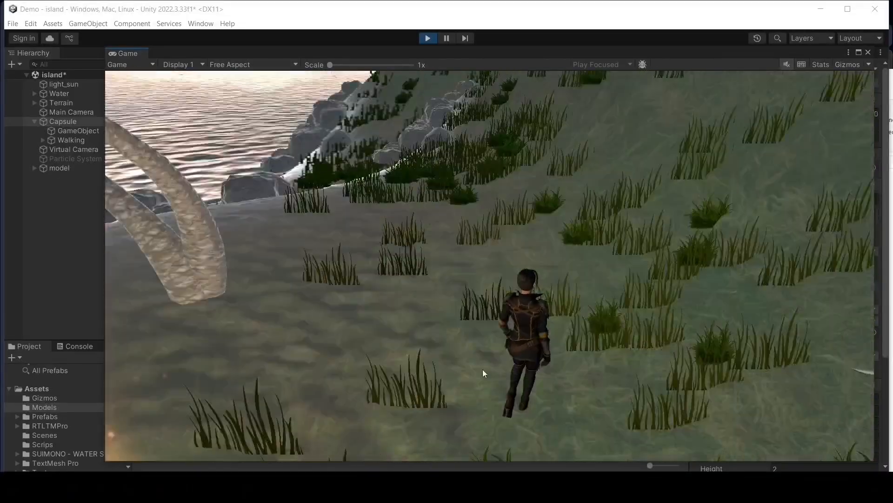
key(ctrl+p)
Examine the state-creation options for the Base Layer graph, including a state from a new blend tree, without creating one
scroll(558, 203, up, 2)
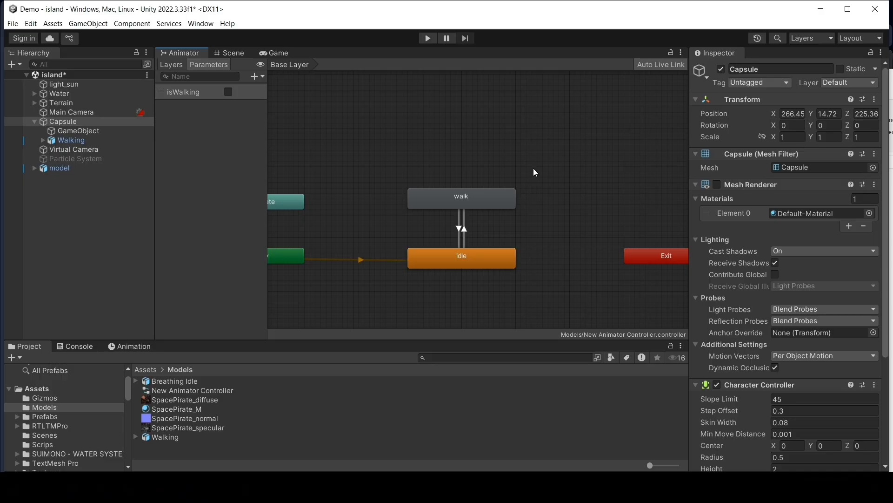
scroll(534, 168, down, 2)
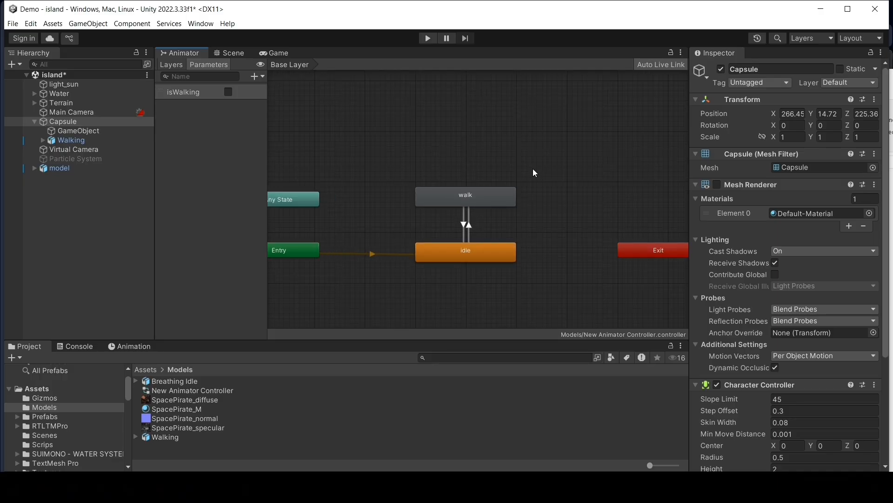
scroll(534, 169, up, 2)
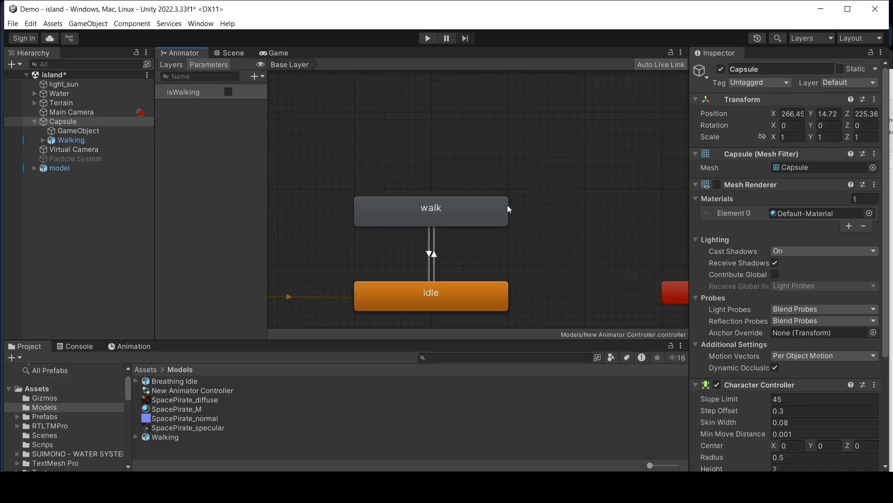
right_click(510, 170)
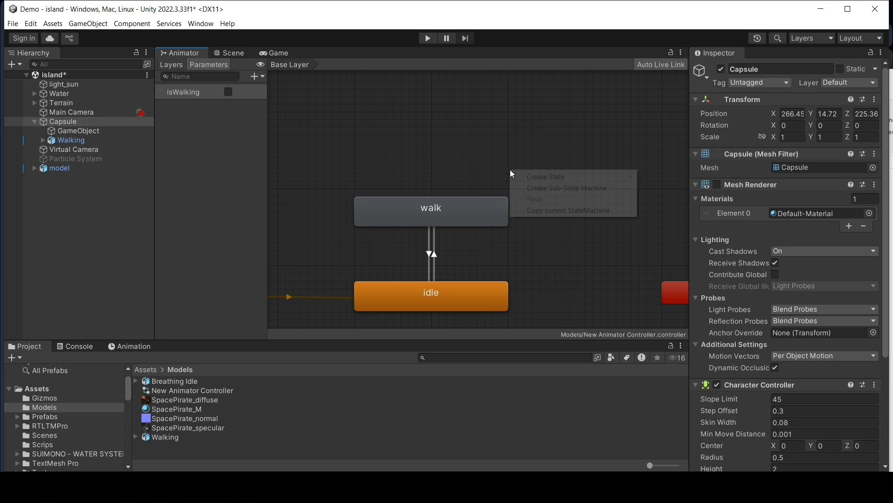
mouse_move(565, 185)
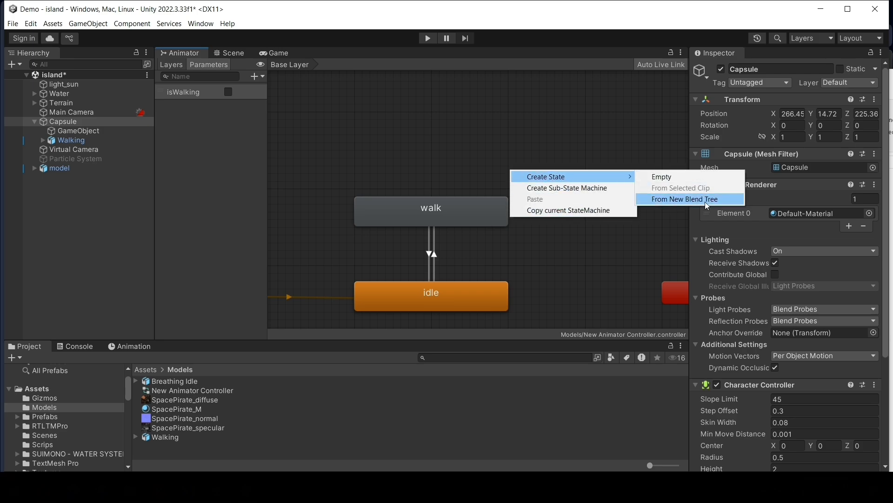
click(612, 258)
Widen the Animator's parameter area, show the controller's layers and add a second layer with the default name
drag(268, 123, 385, 122)
click(172, 64)
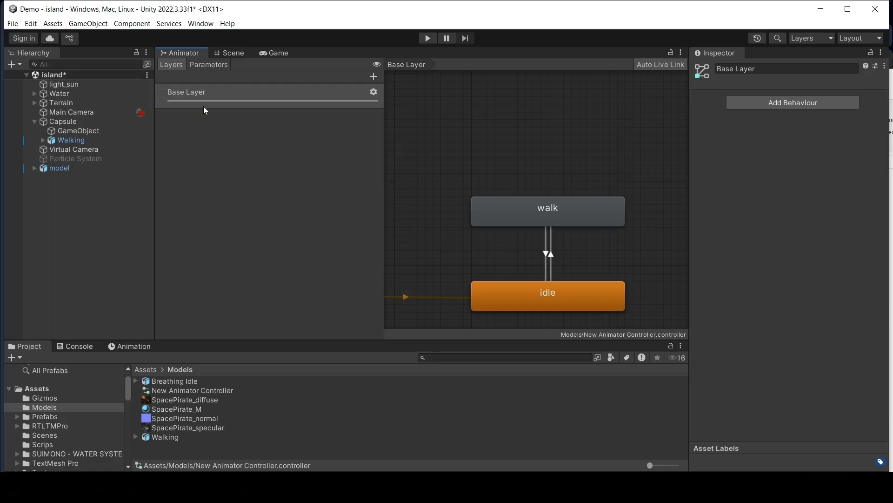
click(204, 107)
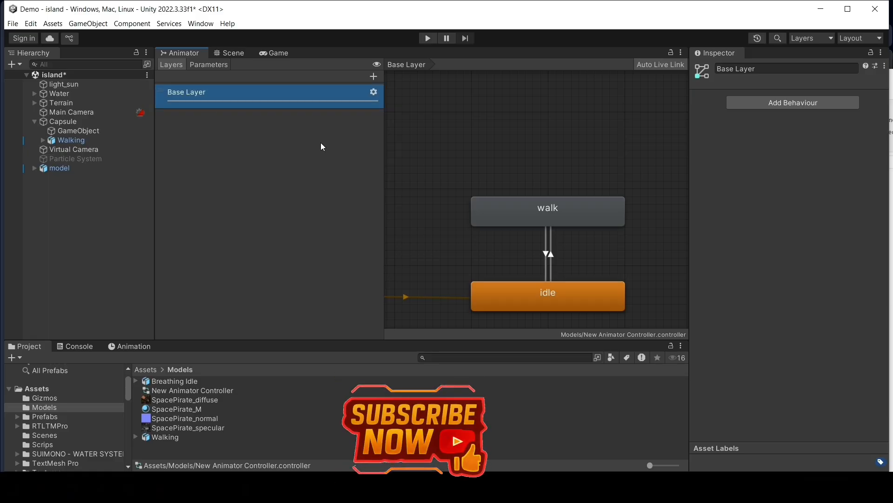
click(374, 76)
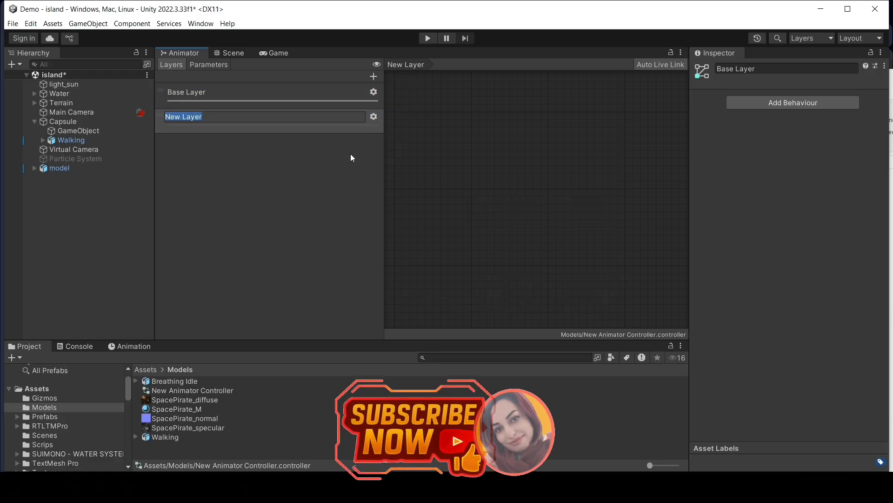
Examine the Base Layer's settings and its avatar mask choices, leaving the mask set to None
click(353, 107)
click(352, 95)
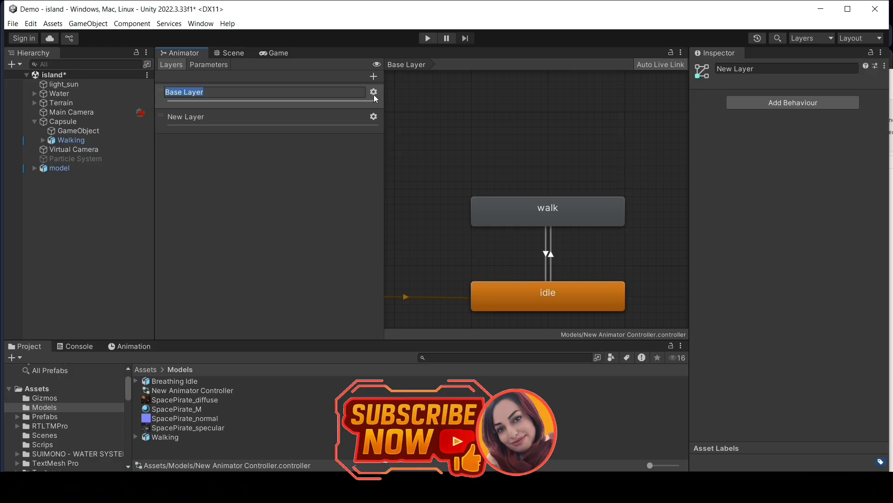
click(374, 92)
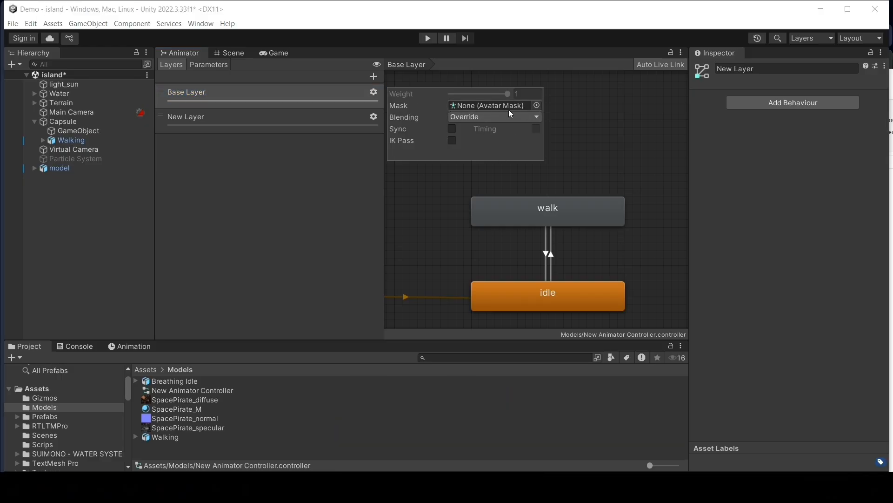
click(538, 106)
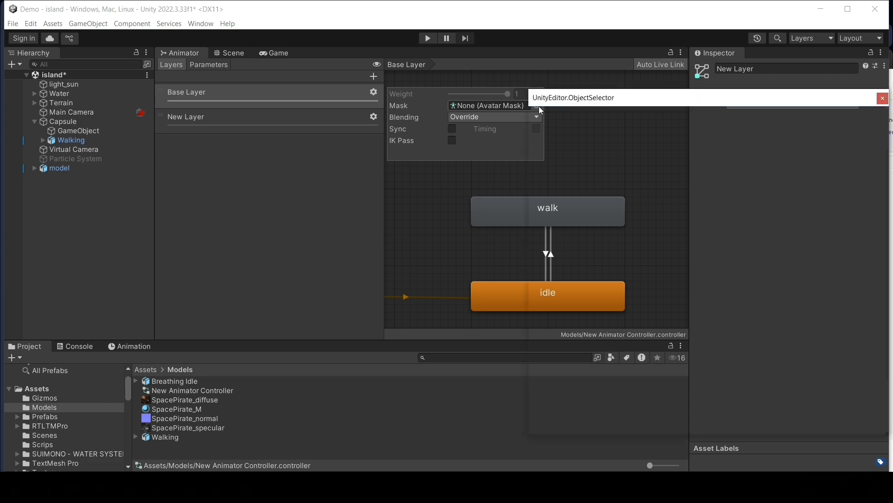
click(883, 98)
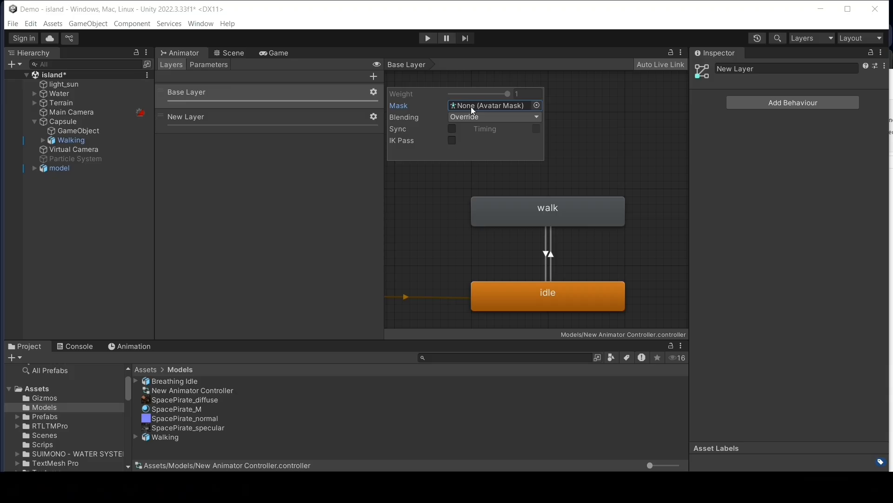
Examine the weight, mask and blending settings of New Layer, keeping its weight at 0
click(332, 119)
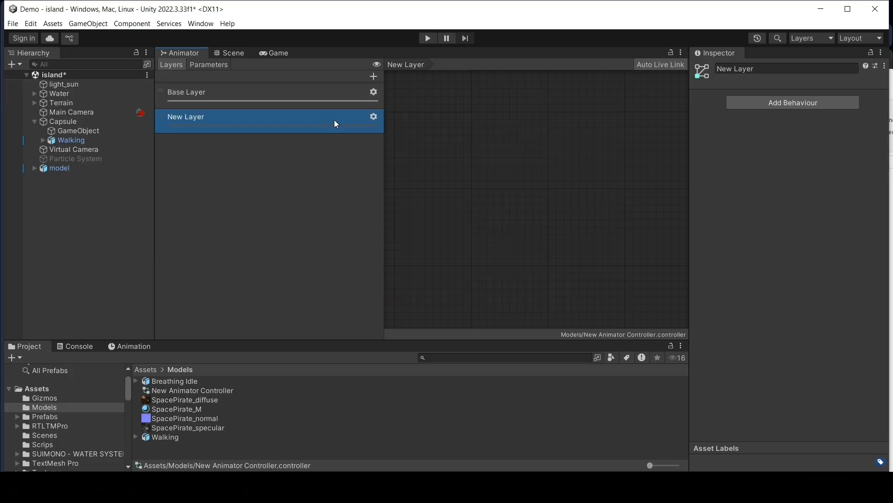
click(374, 116)
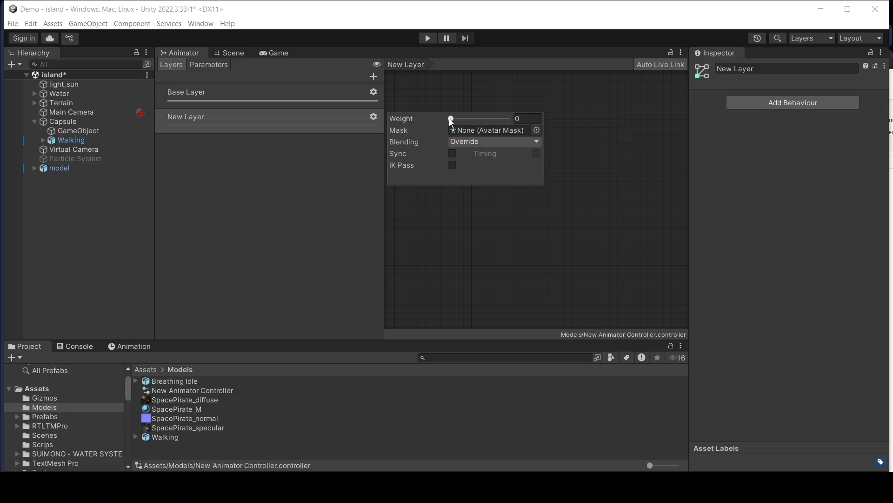
mouse_move(451, 122)
mouse_down()
mouse_move(498, 121)
mouse_move(442, 123)
mouse_up()
click(322, 182)
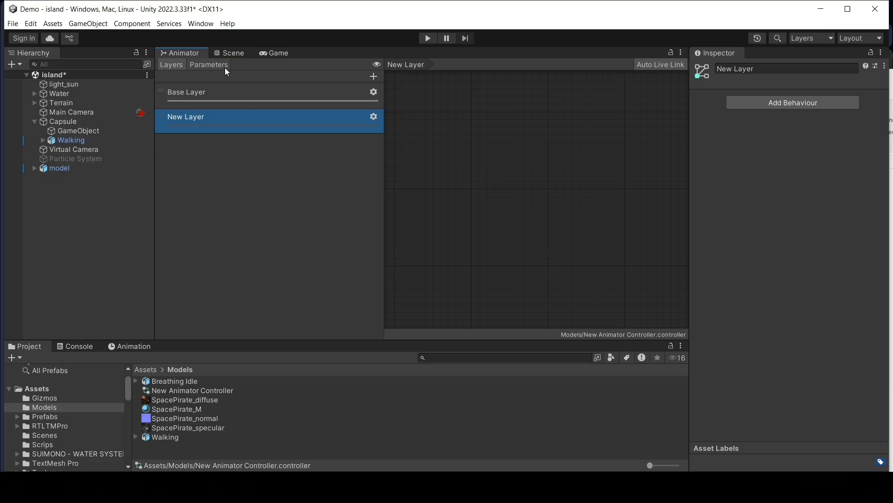
Show the controller's parameters and examine the default states in New Layer's graph
click(209, 65)
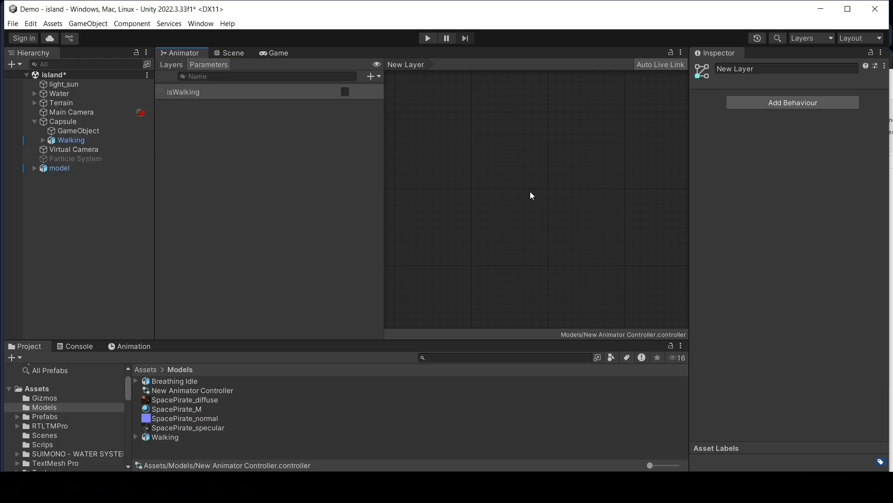
scroll(530, 191, down, 10)
scroll(530, 191, up, 5)
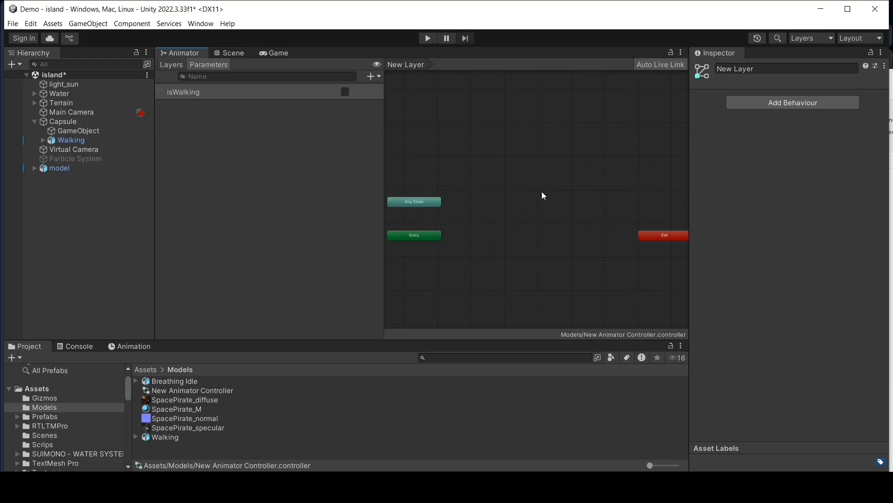